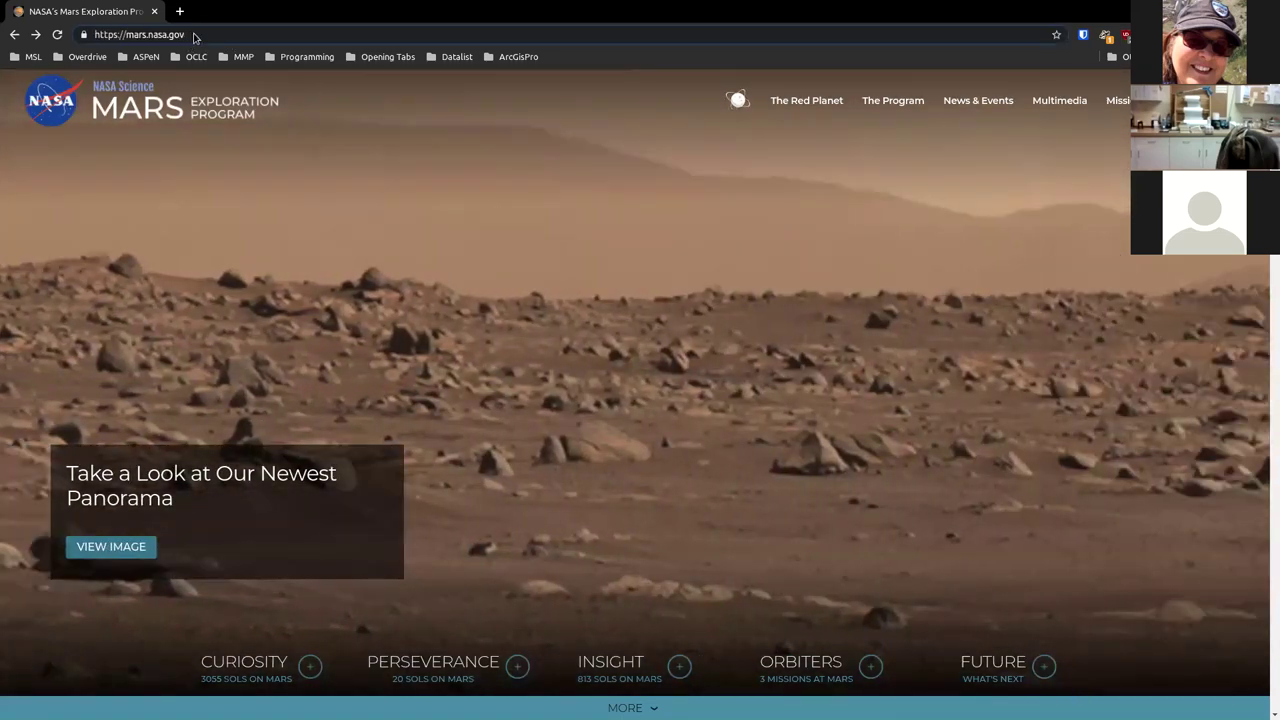
# Open the ASPeN library directory at aspen.mt.gov
pyautogui.click(195, 37)
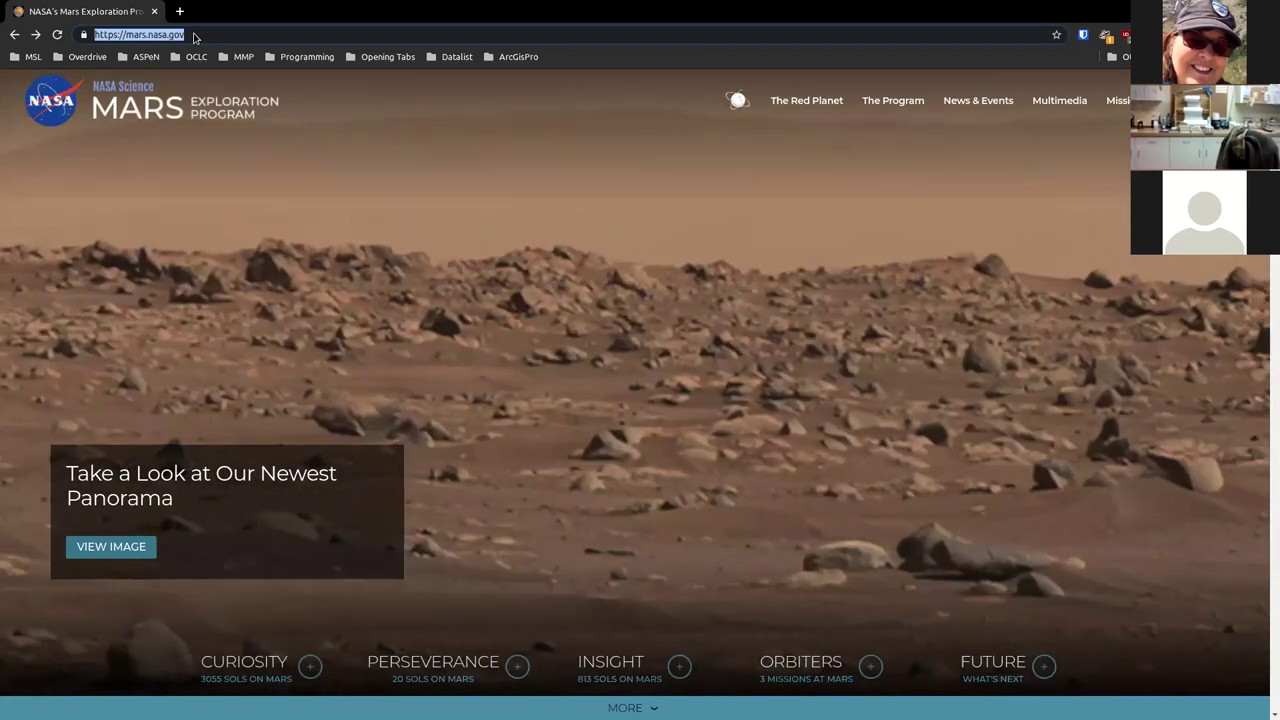
pyautogui.write('aspen')
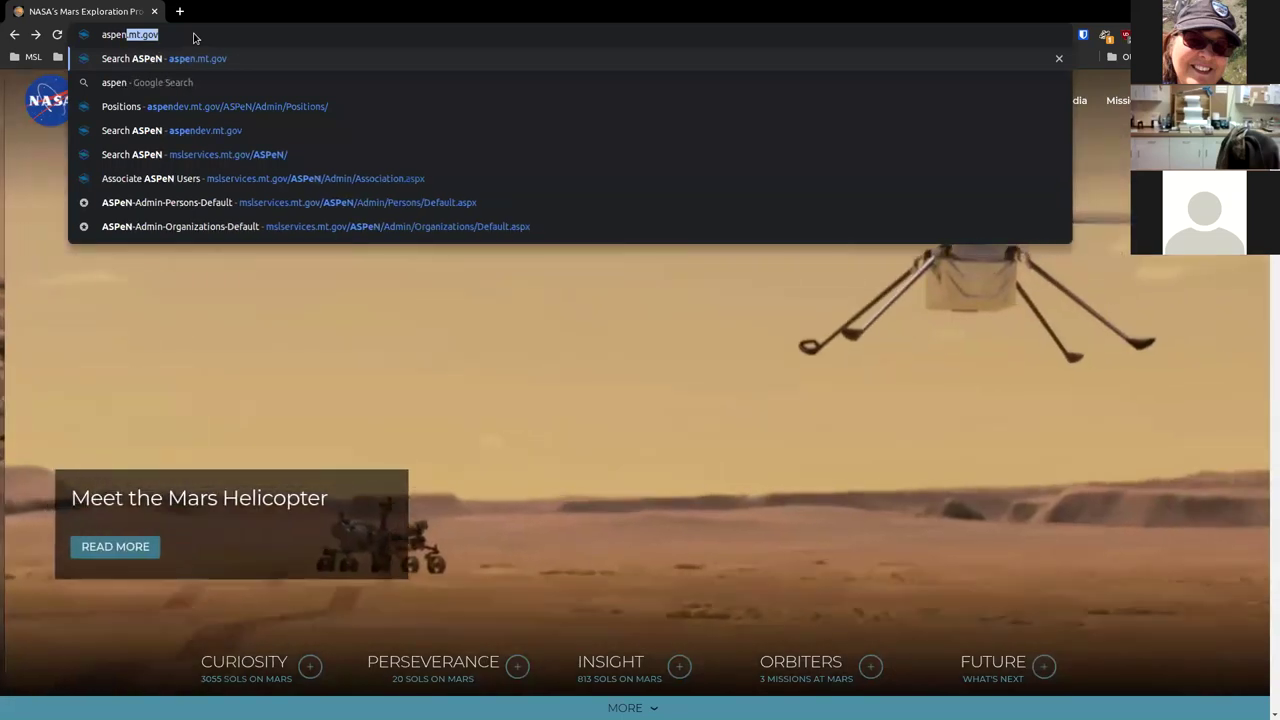
pyautogui.write('.mt.gov')
pyautogui.press('Return')
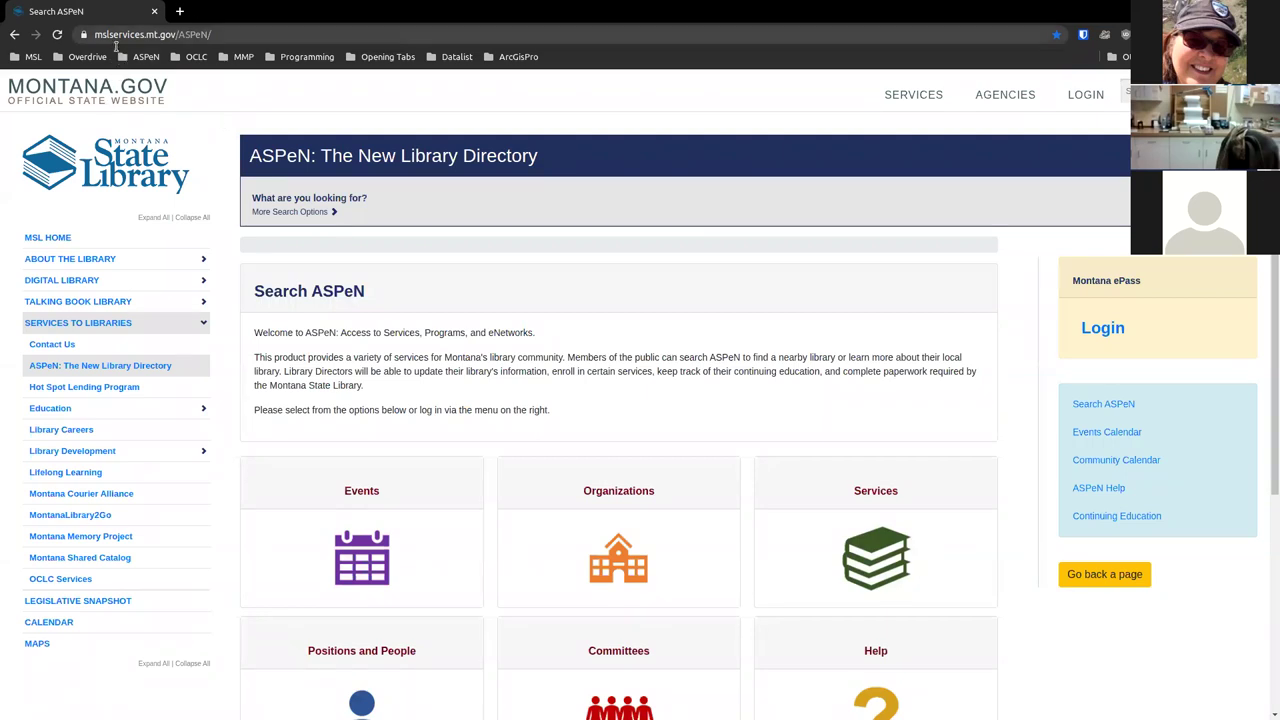
pyautogui.moveTo(98, 34); pyautogui.dragTo(253, 37)
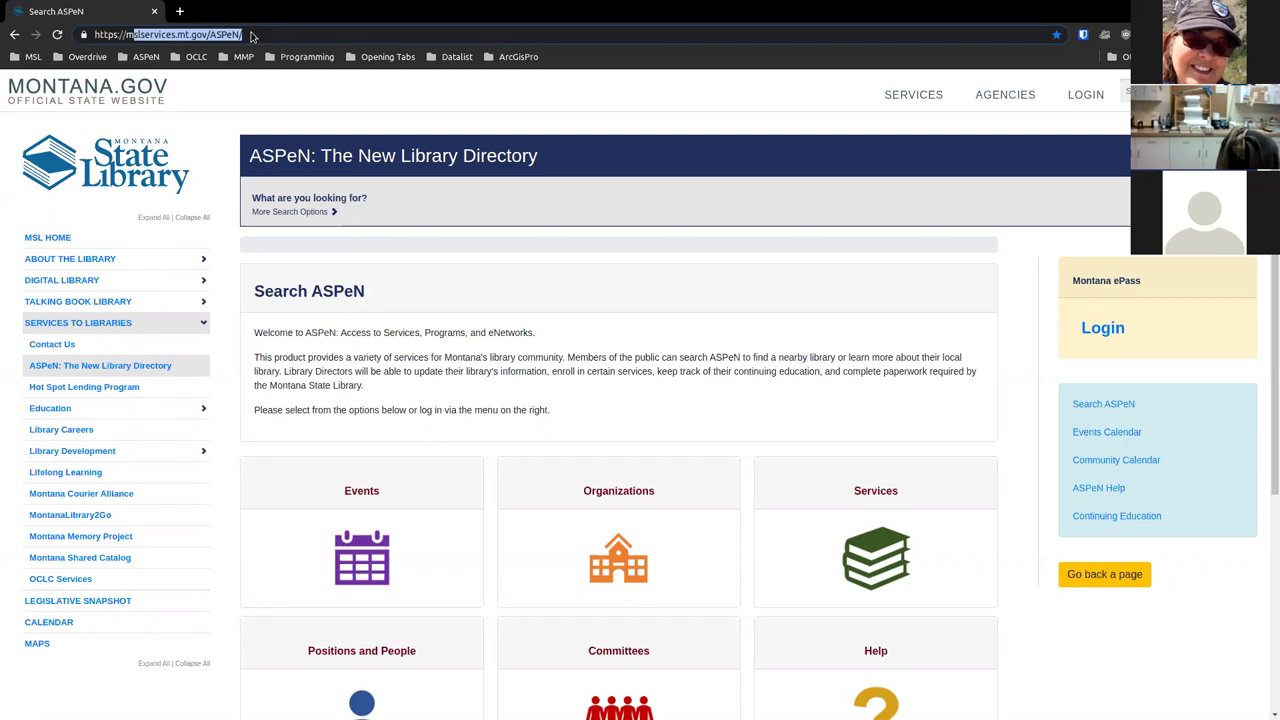
pyautogui.click(257, 36)
pyautogui.click(364, 315)
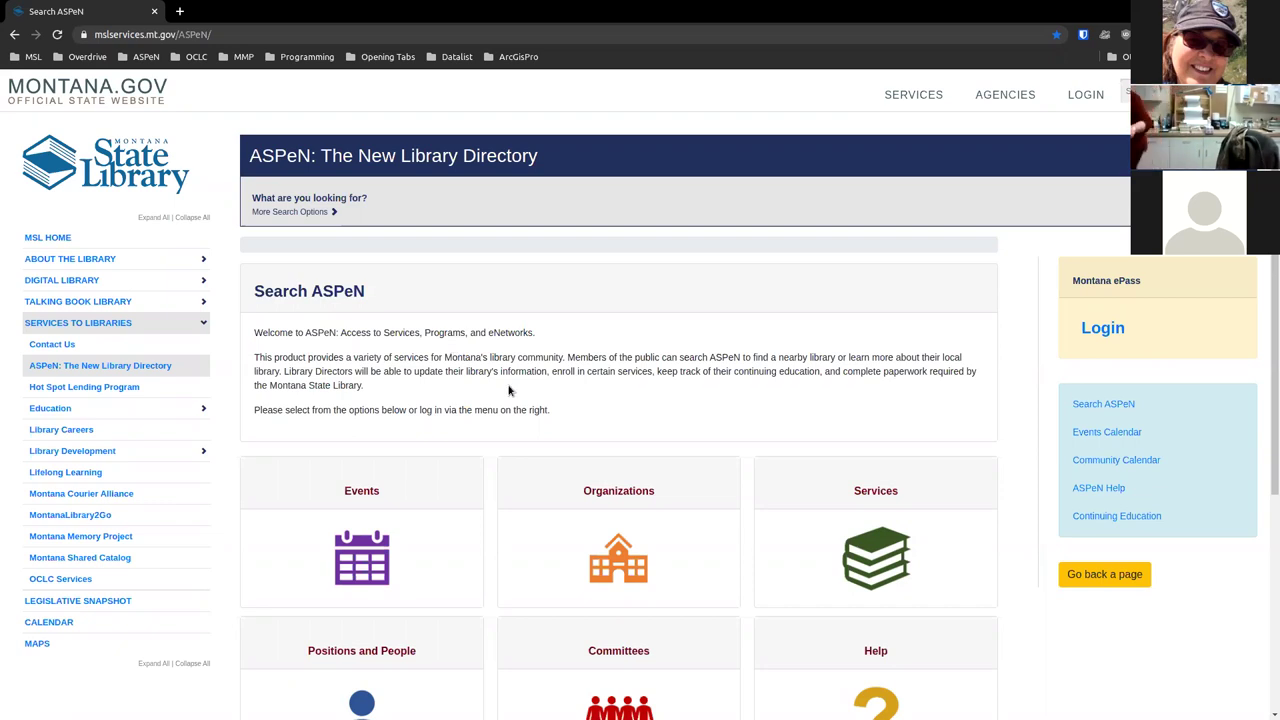
# Open the Events section from the ASPeN search page
pyautogui.scroll(-1, 508, 391)
pyautogui.scroll(1, 508, 391)
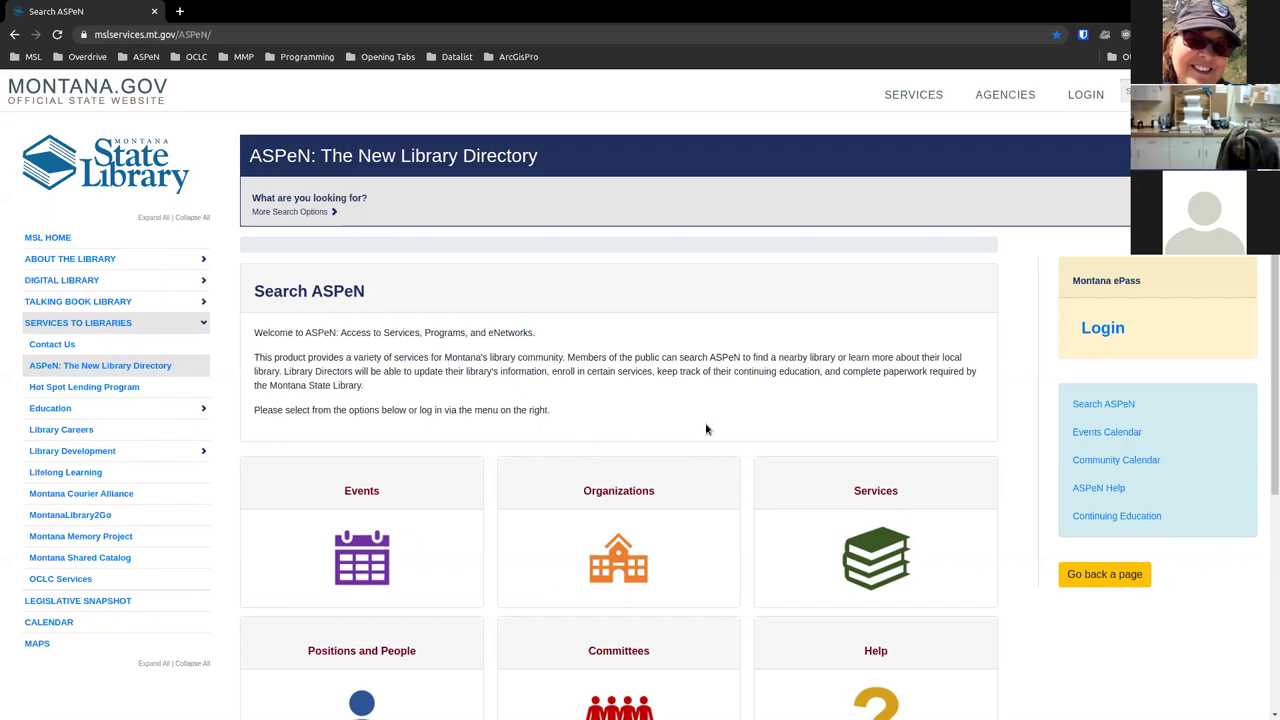
pyautogui.scroll(-1, 712, 401)
pyautogui.scroll(-2, 712, 401)
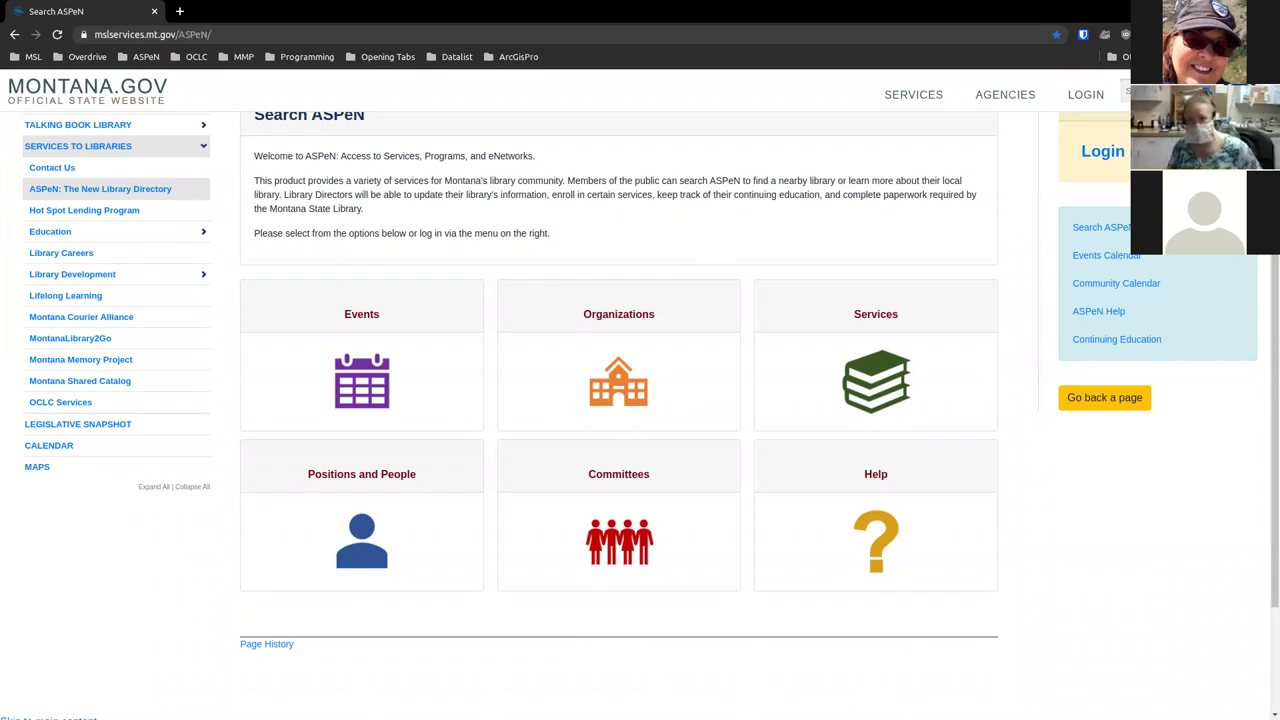
pyautogui.click(383, 385)
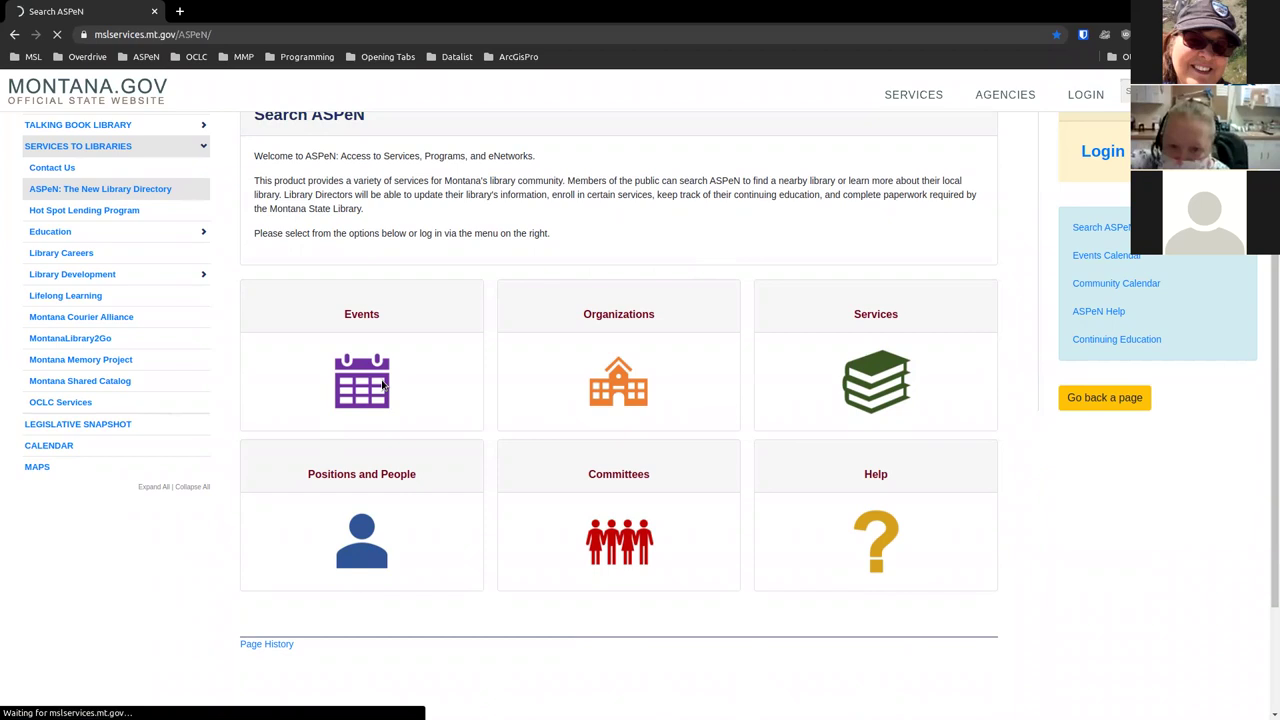
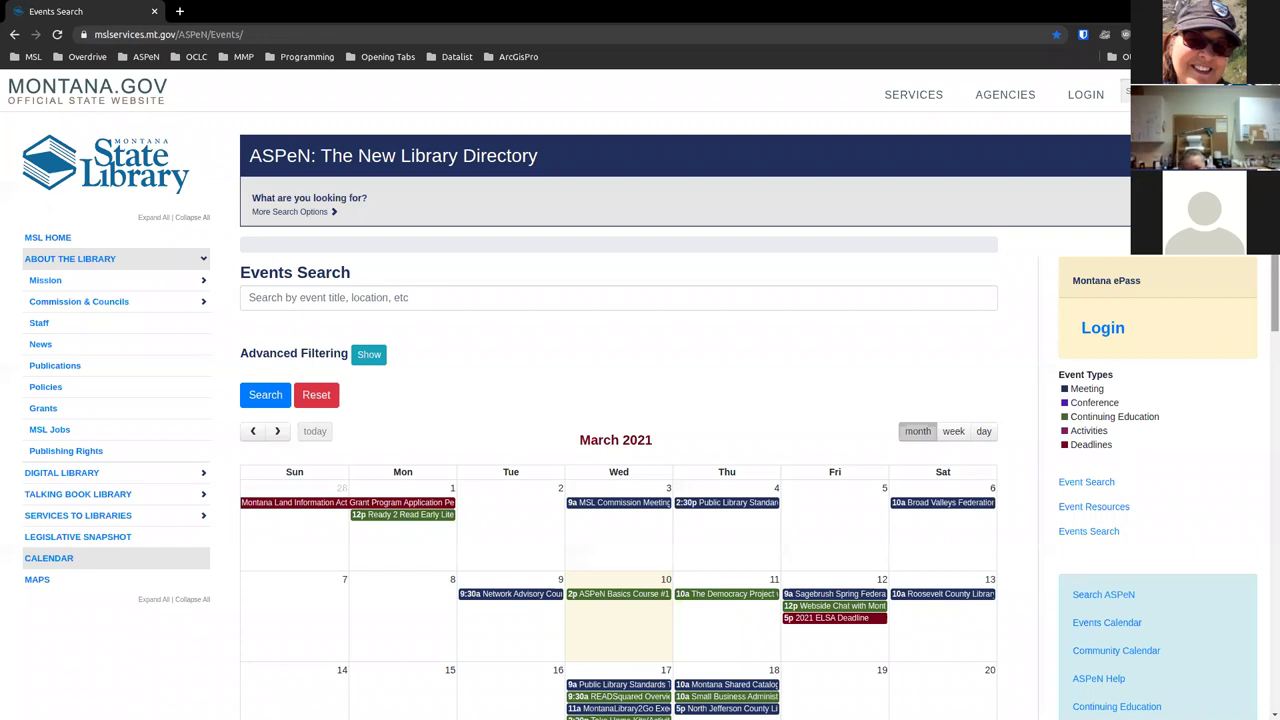
# Look over the March 2021 events calendar and preview the Small Business Administration event on March 18
pyautogui.scroll(-1, 650, 420)
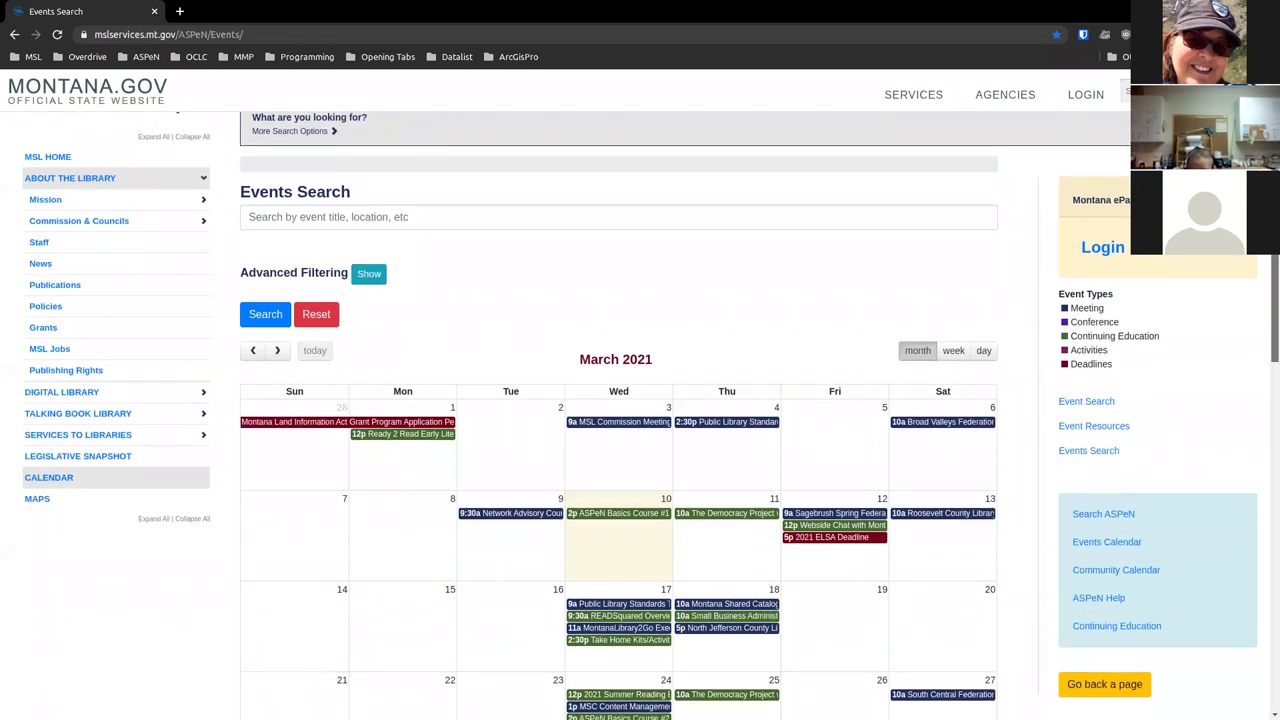
pyautogui.scroll(-1, 650, 420)
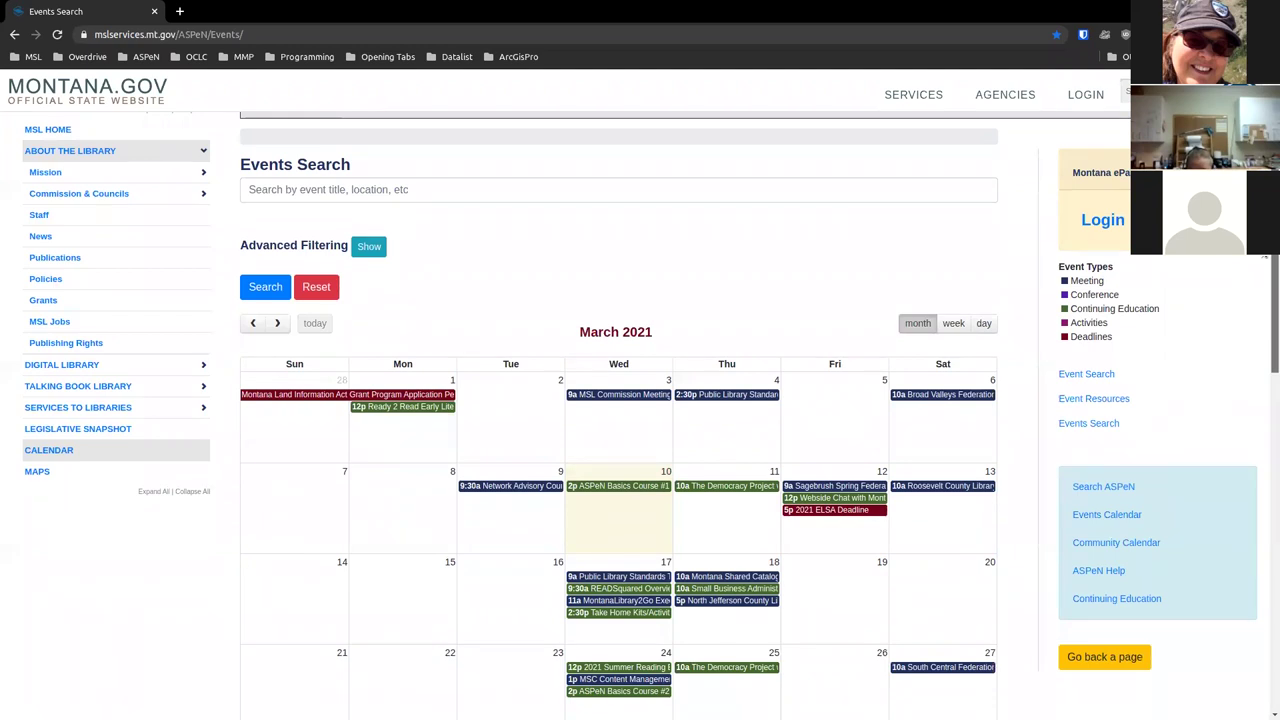
pyautogui.scroll(-1, 1264, 258)
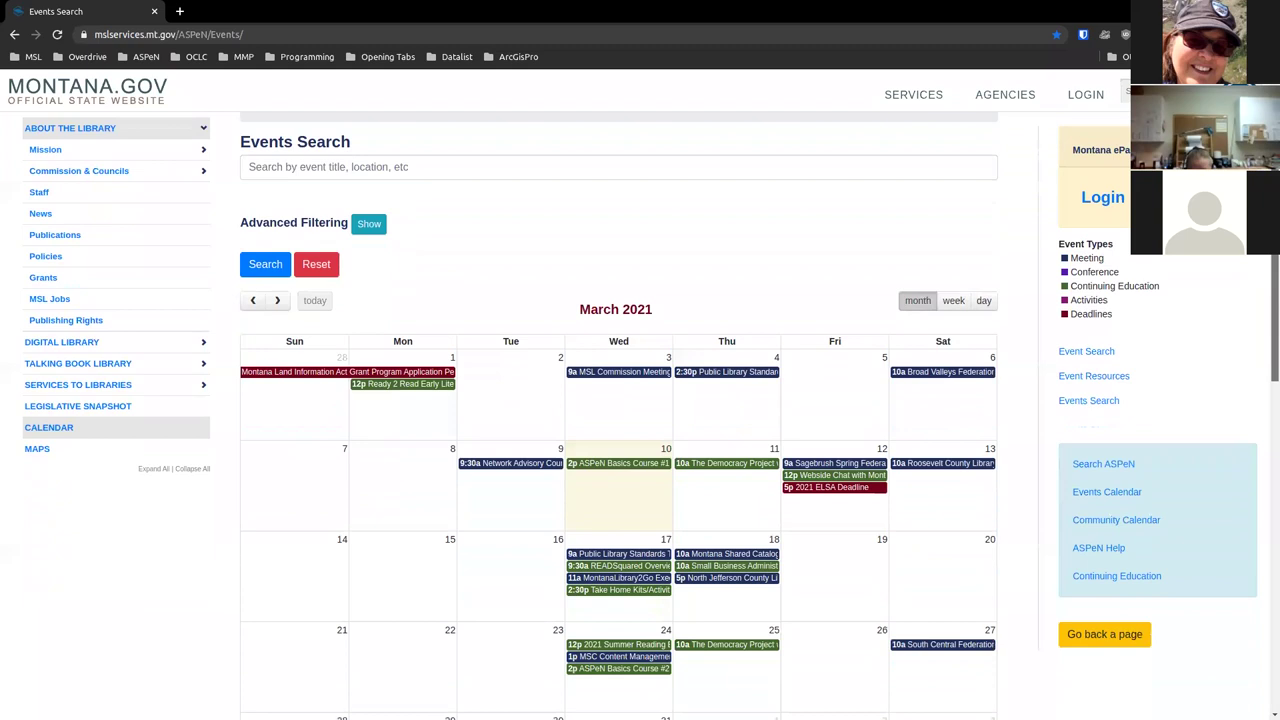
pyautogui.scroll(-1, 650, 416)
pyautogui.scroll(-3, 1261, 290)
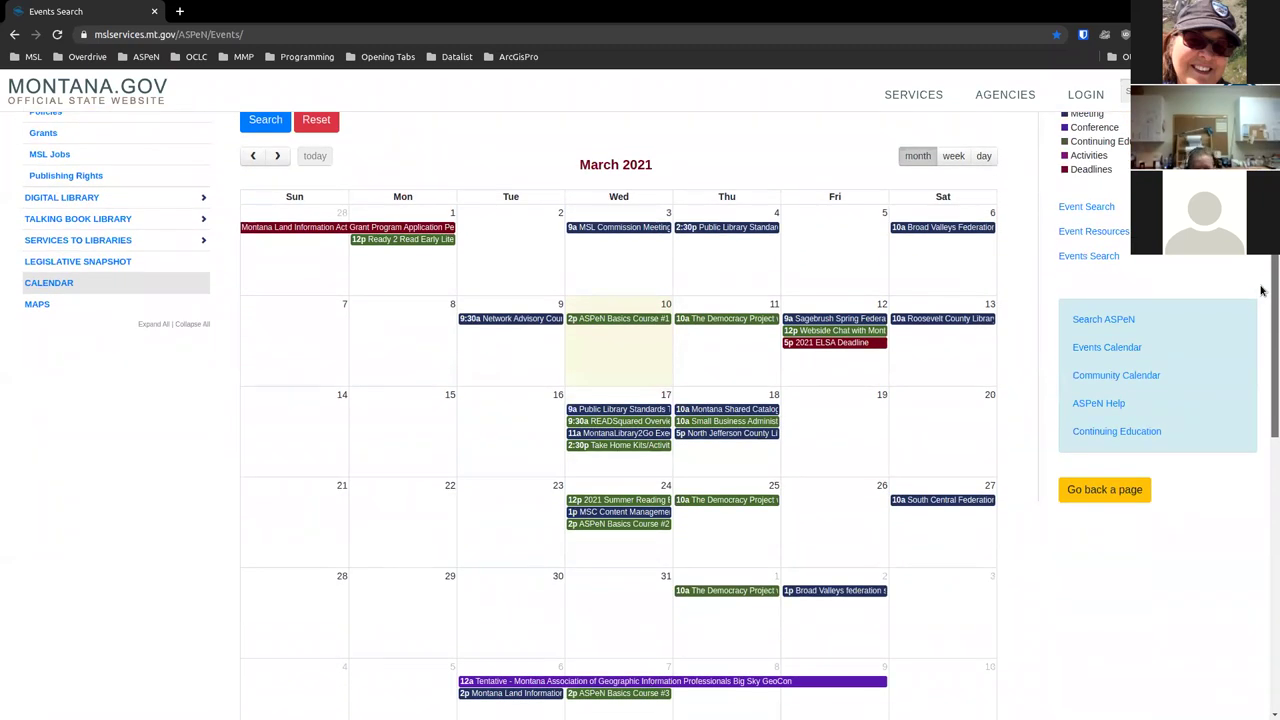
pyautogui.scroll(-1, 1259, 298)
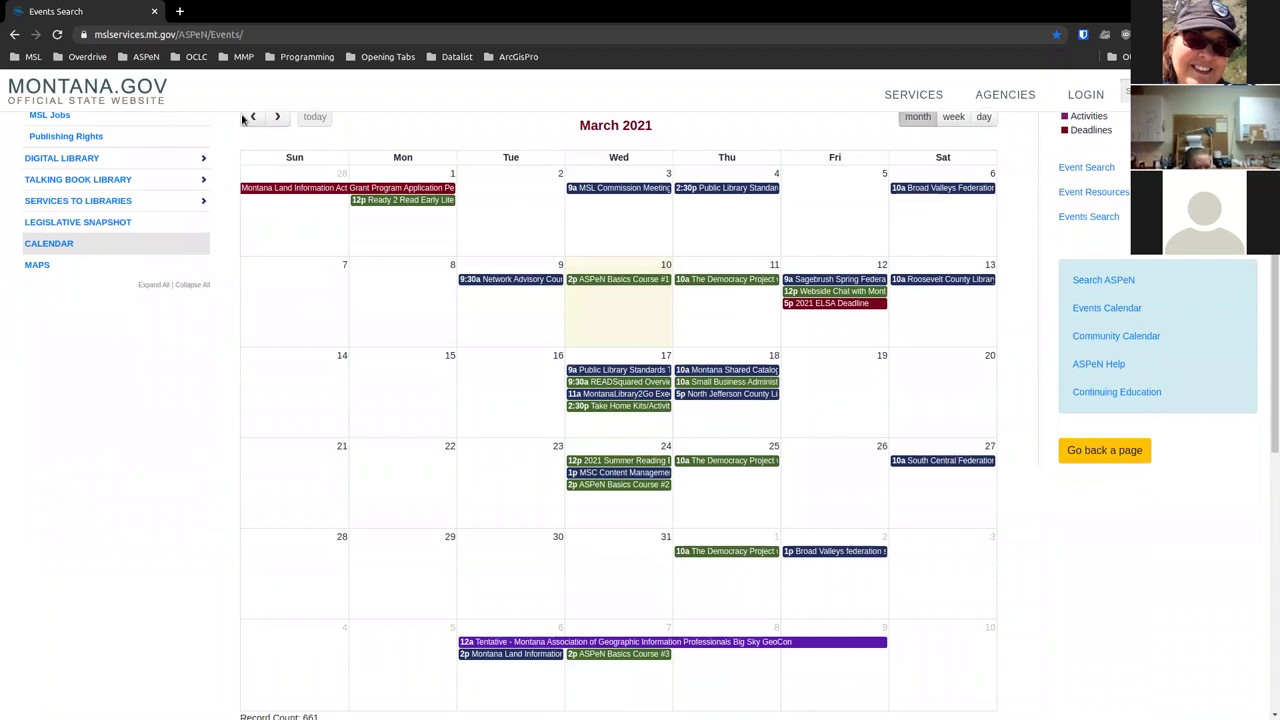
pyautogui.moveTo(686, 385)
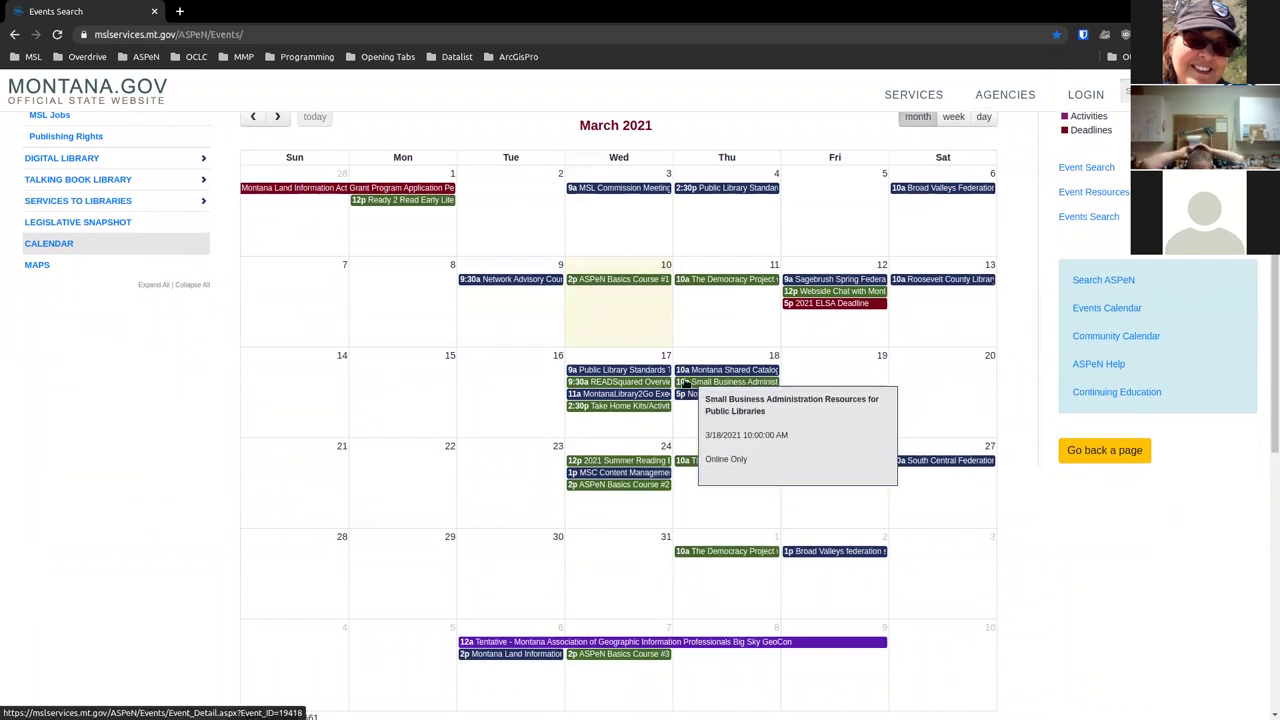
# Browse the event list below the calendar, advancing to its third page of rows
pyautogui.scroll(-4, 1270, 408)
pyautogui.moveTo(1270, 408); pyautogui.dragTo(1246, 486)
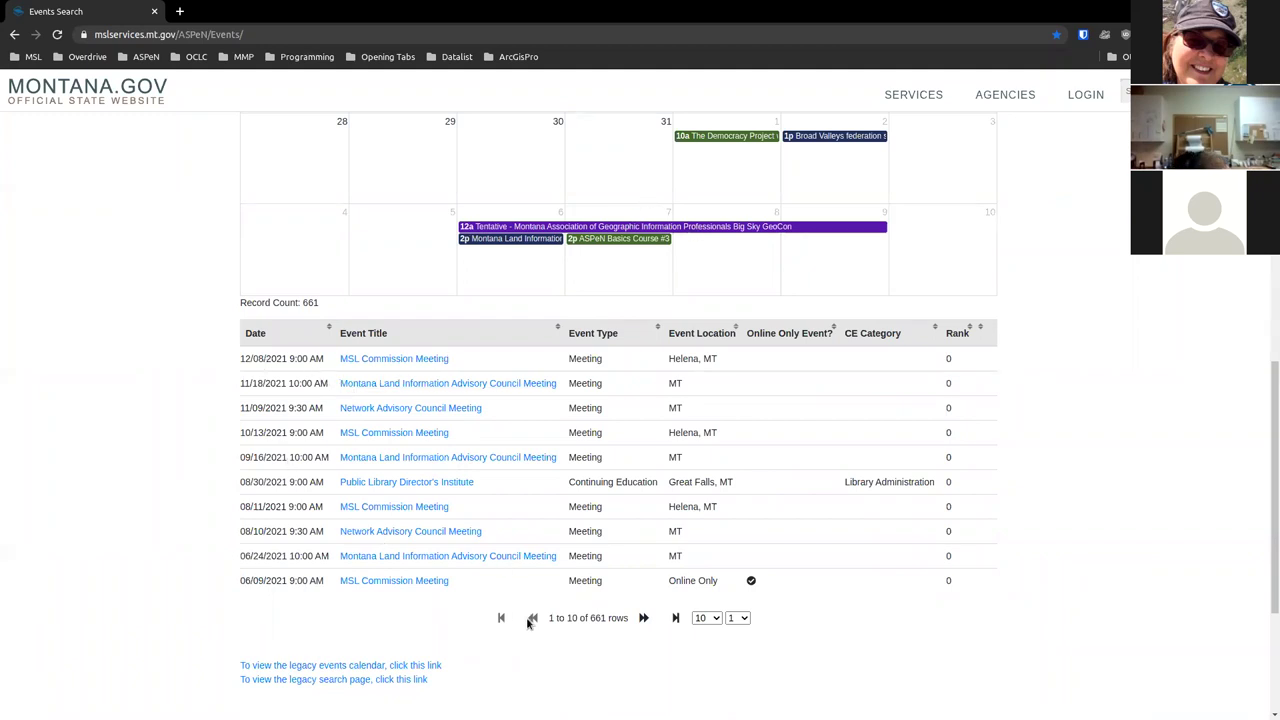
pyautogui.click(645, 619)
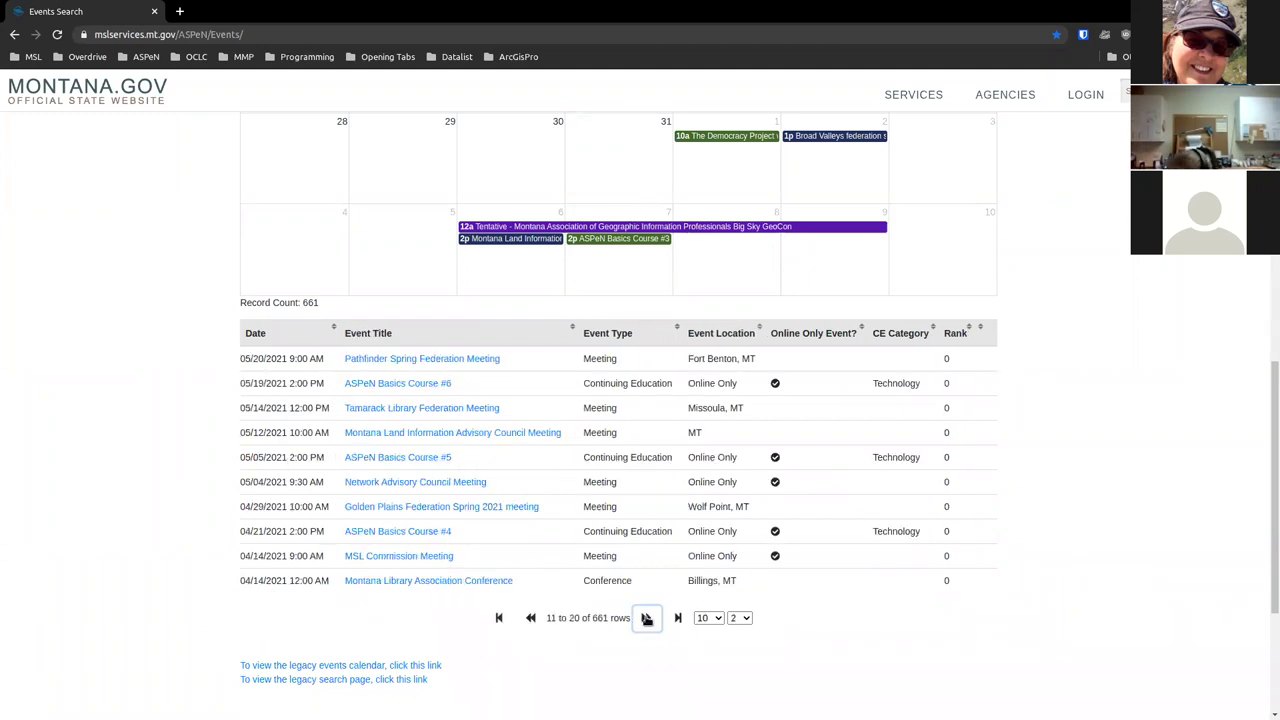
pyautogui.click(646, 619)
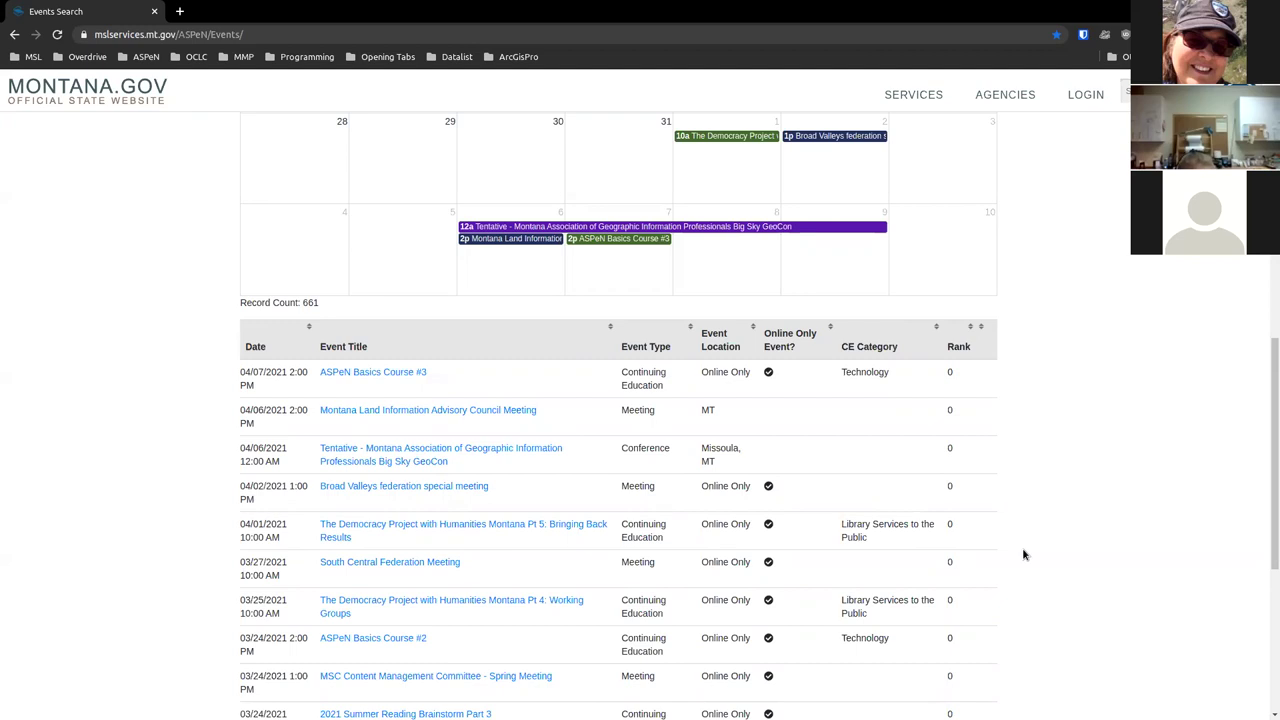
# Search the events for "World Penguin Day"
pyautogui.scroll(5, 1075, 434)
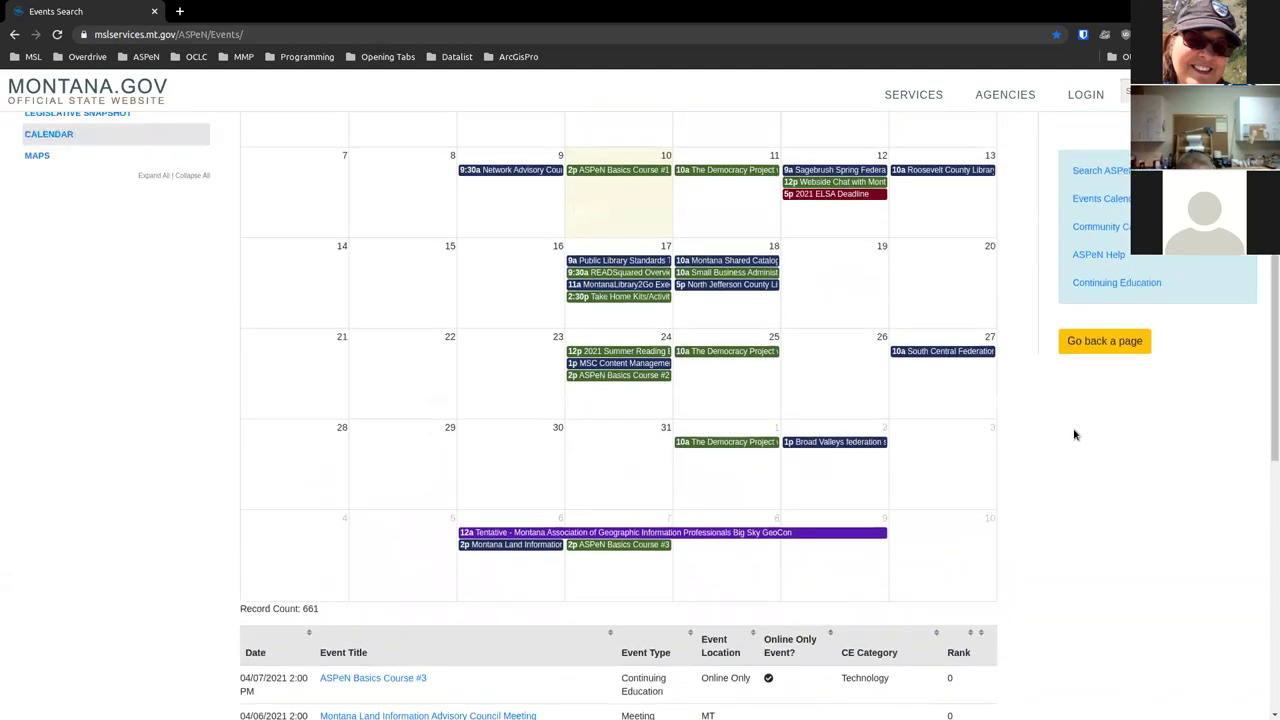
pyautogui.scroll(2, 1075, 434)
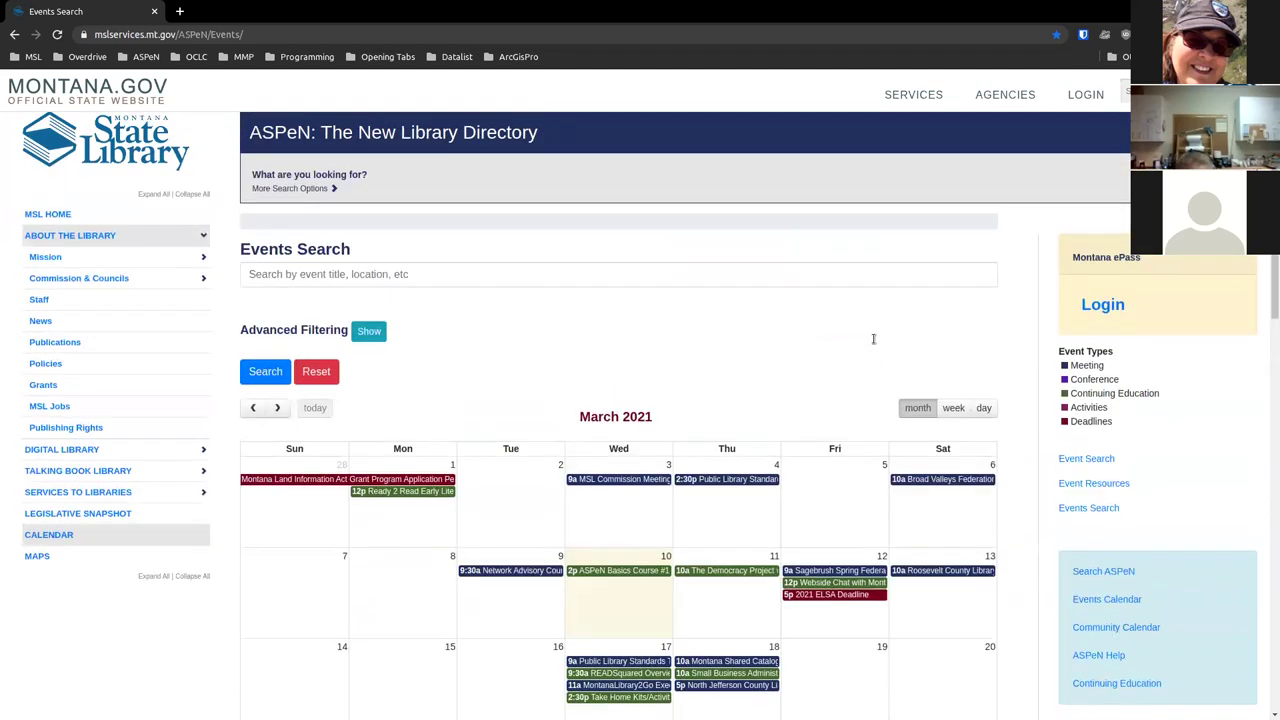
pyautogui.click(522, 273)
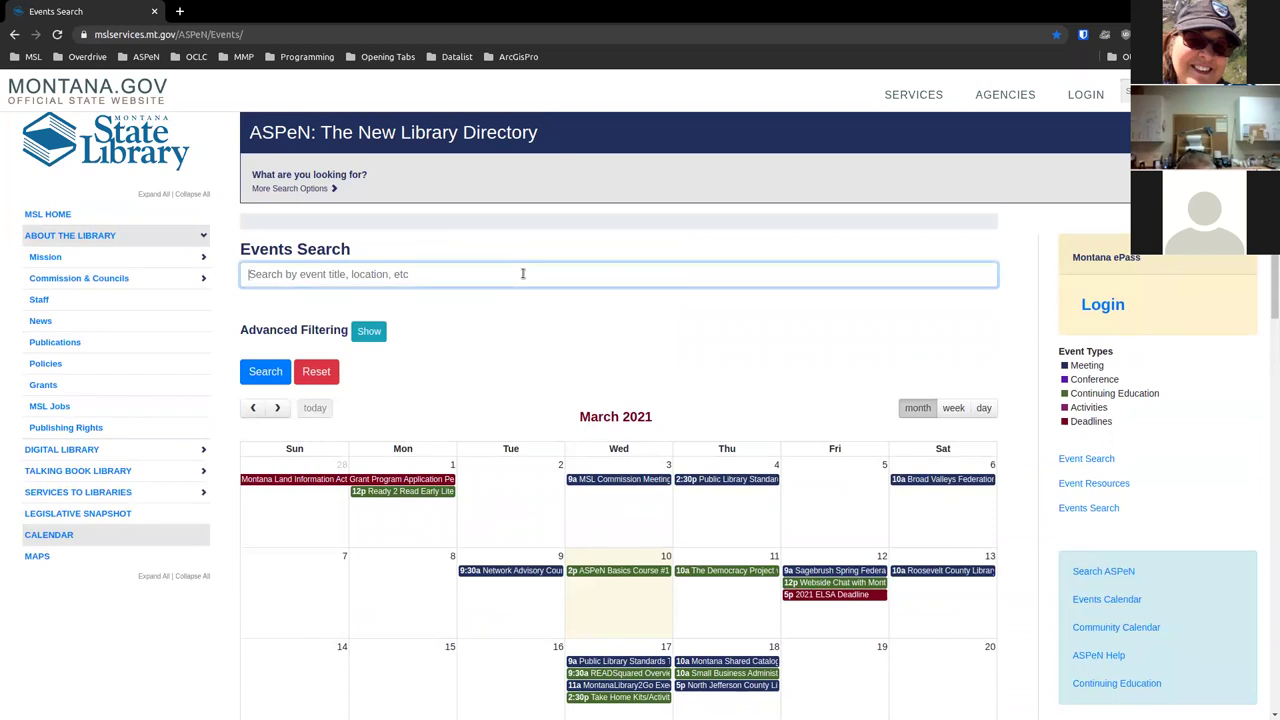
pyautogui.write('World Penguin Day')
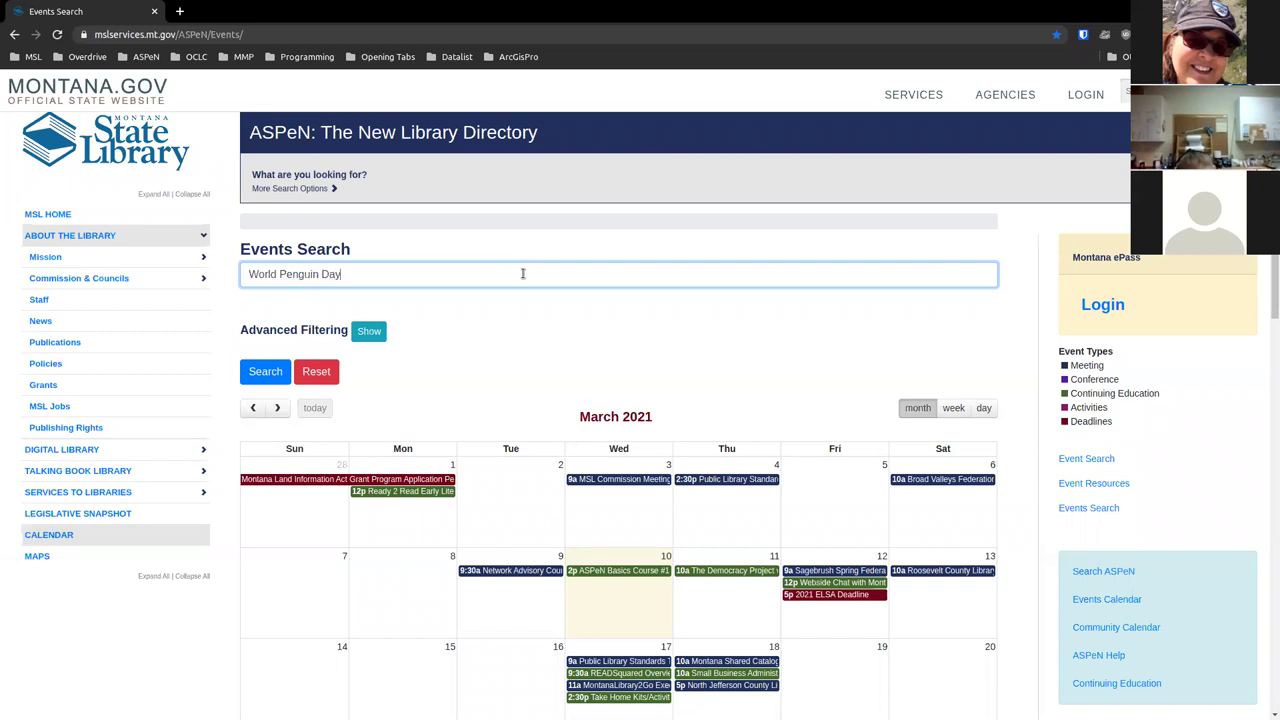
pyautogui.press('Return')
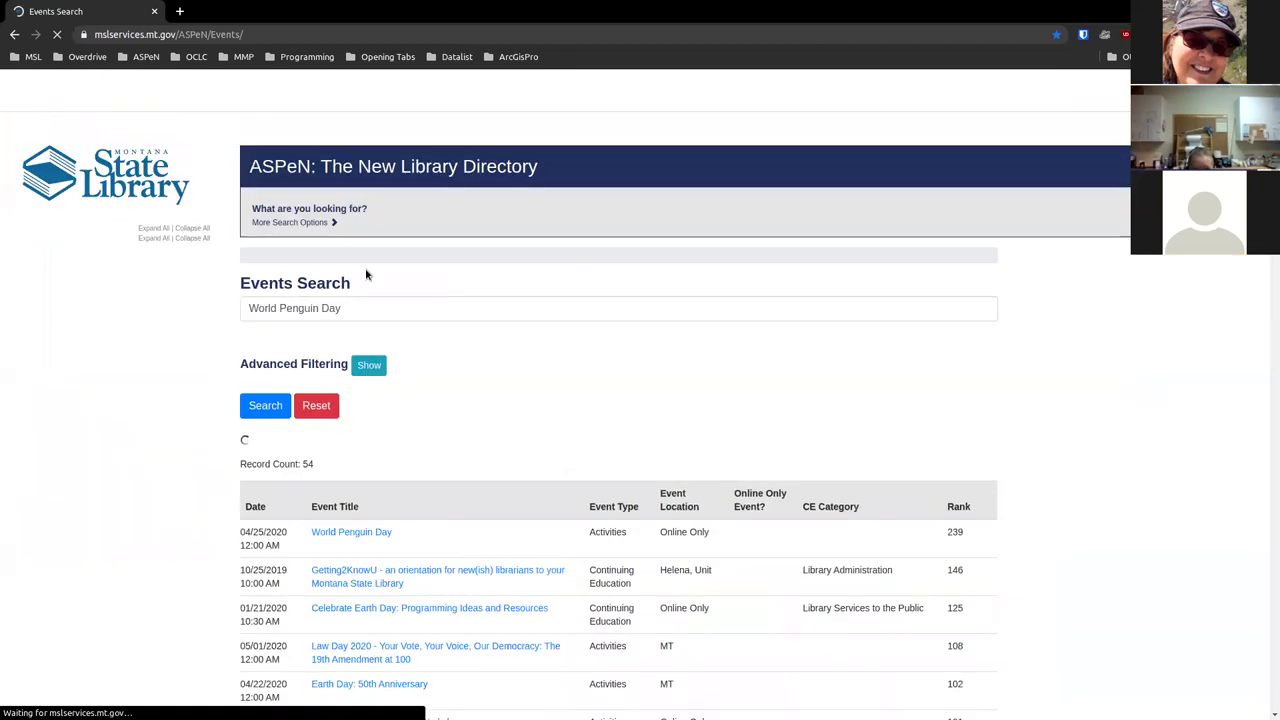
# Find World Penguin Day in the search results and highlight its date
pyautogui.scroll(-3, 574, 356)
pyautogui.scroll(-5, 574, 356)
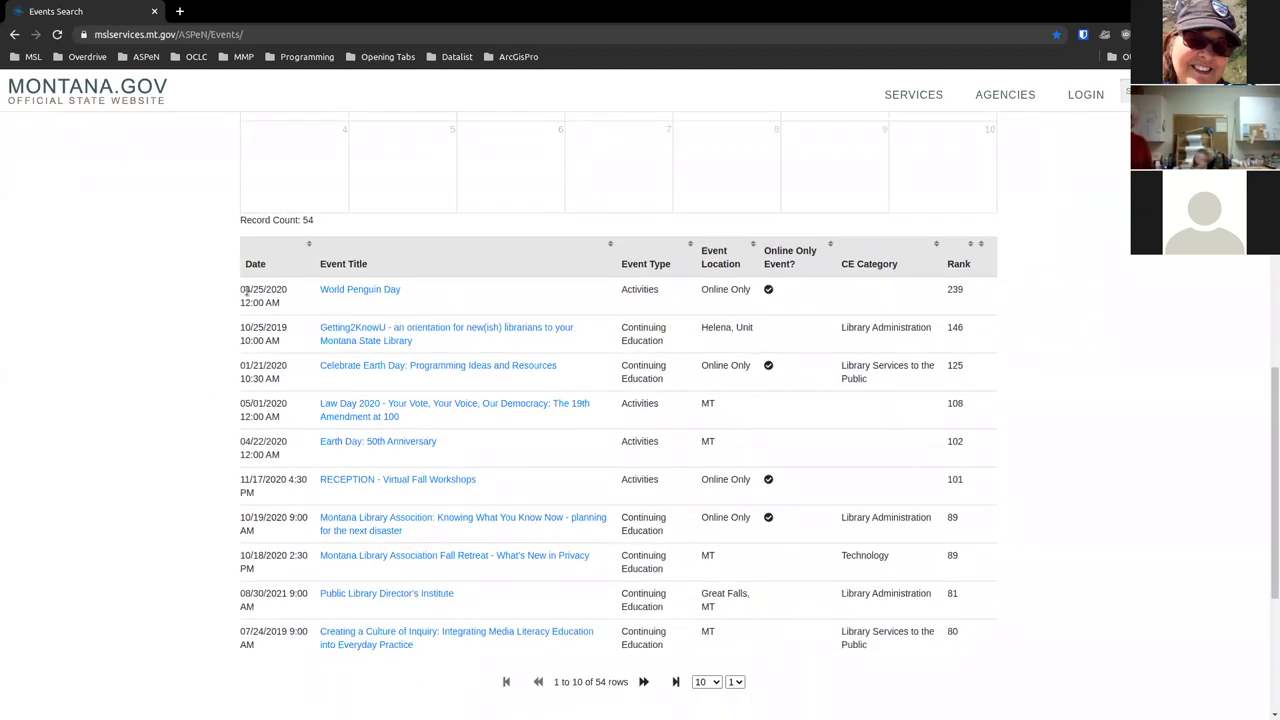
pyautogui.moveTo(242, 288); pyautogui.dragTo(288, 300)
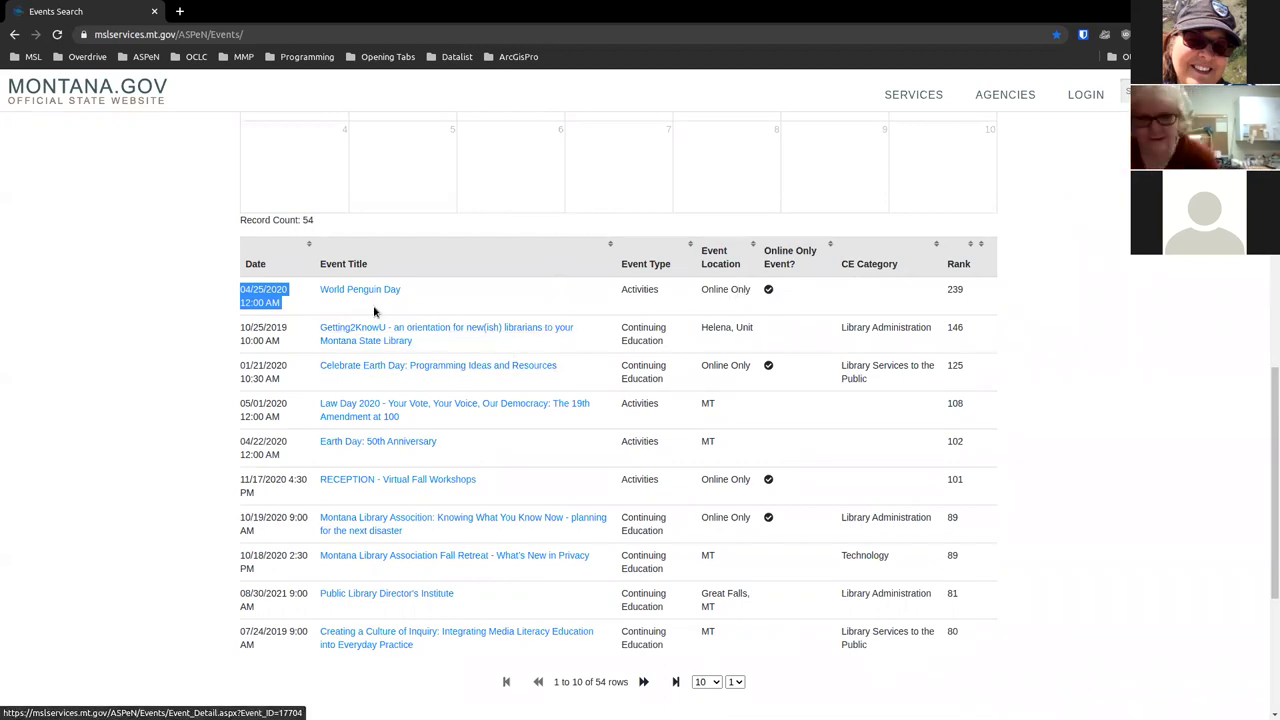
# Reset the events search to clear the World Penguin Day query
pyautogui.scroll(1, 601, 361)
pyautogui.scroll(5, 601, 361)
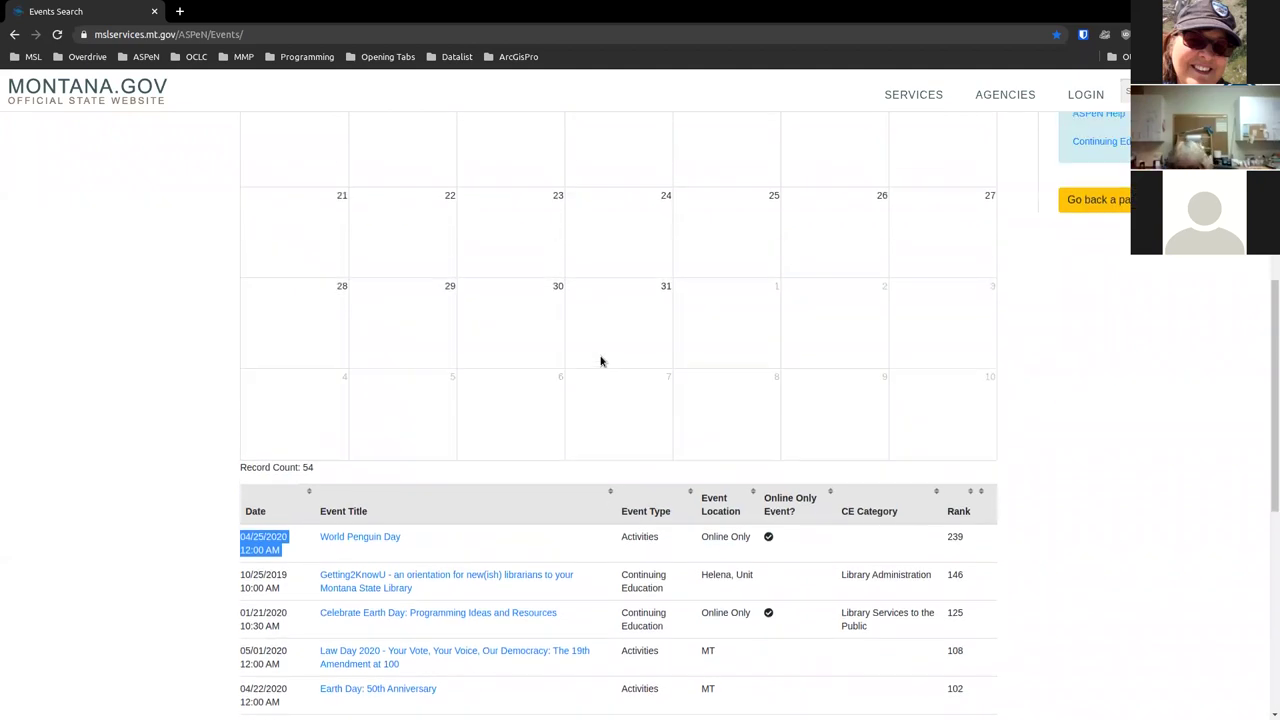
pyautogui.scroll(2, 601, 361)
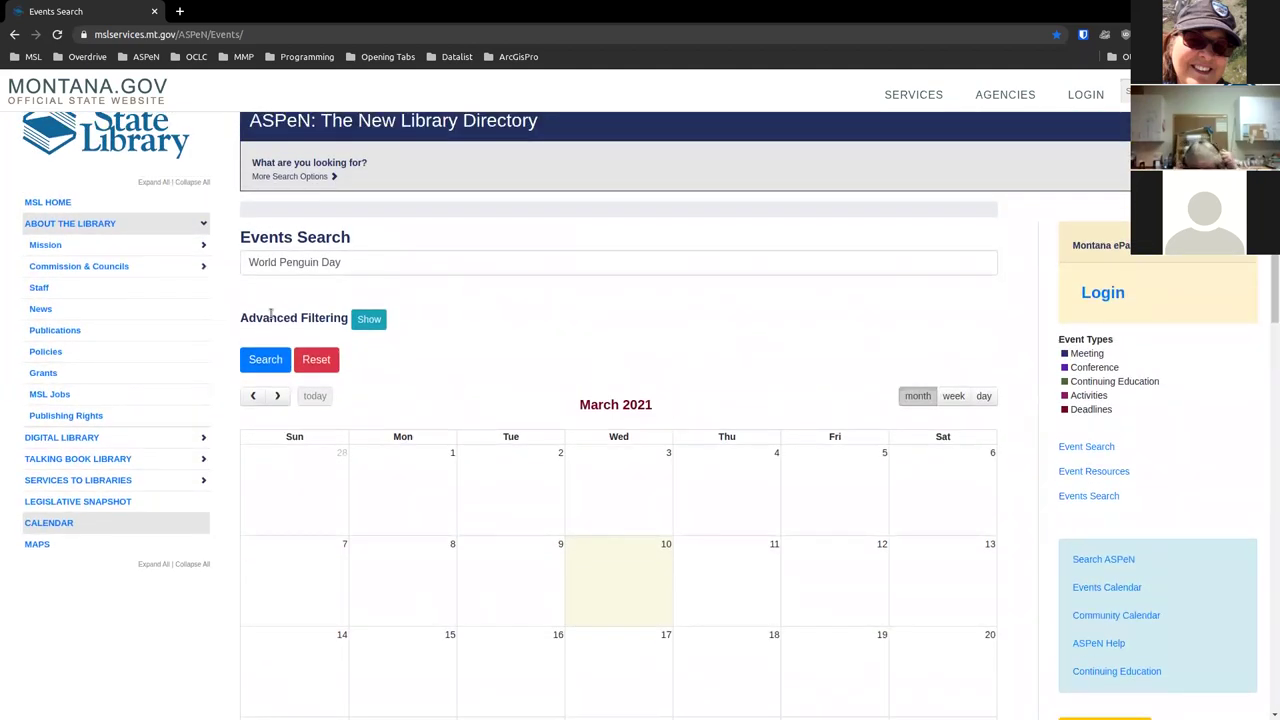
pyautogui.click(318, 360)
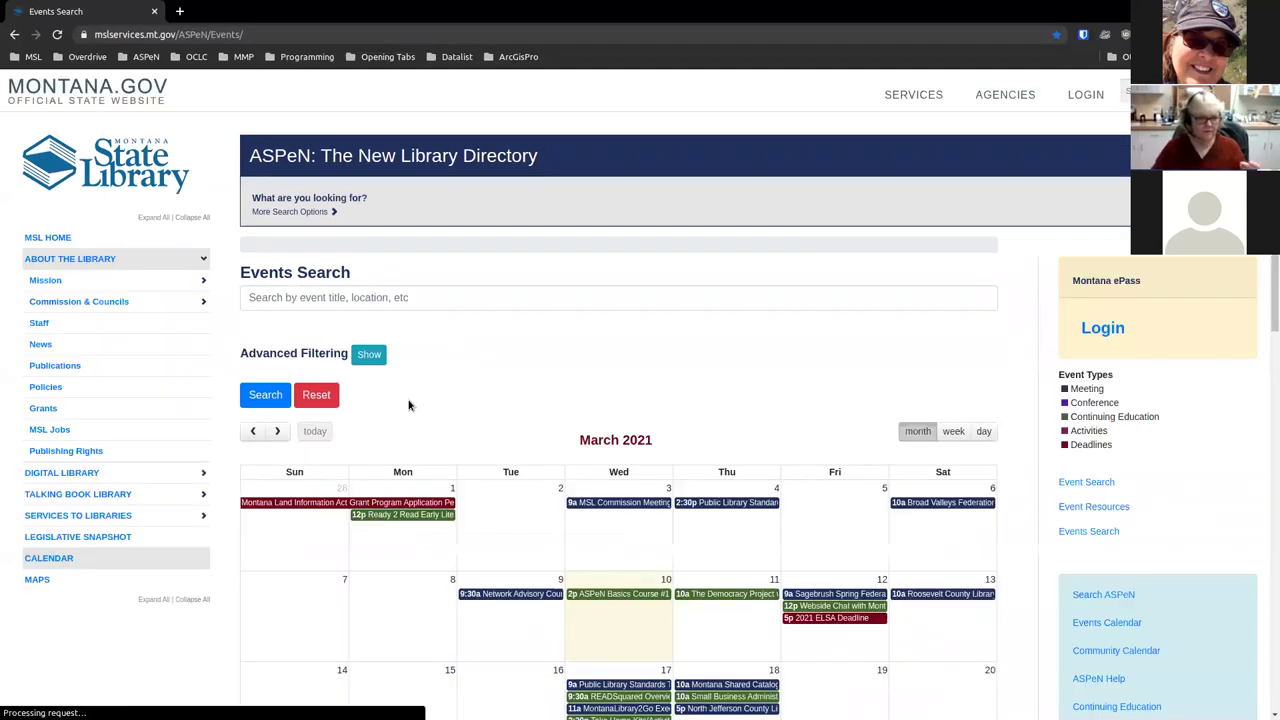
# Compare the Event Types colour legend with the calendar entries, highlighting the Continuing Education, Conference and Meeting types
pyautogui.scroll(-2, 645, 410)
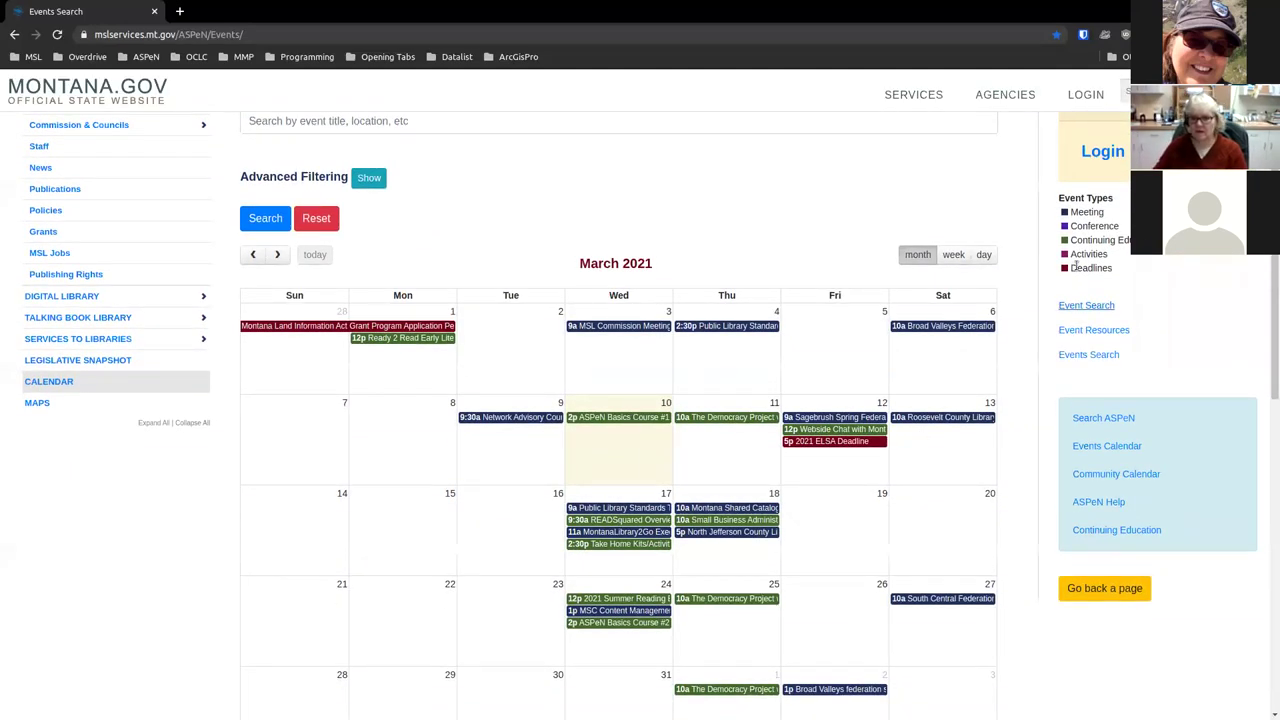
pyautogui.moveTo(1062, 199); pyautogui.dragTo(1131, 275)
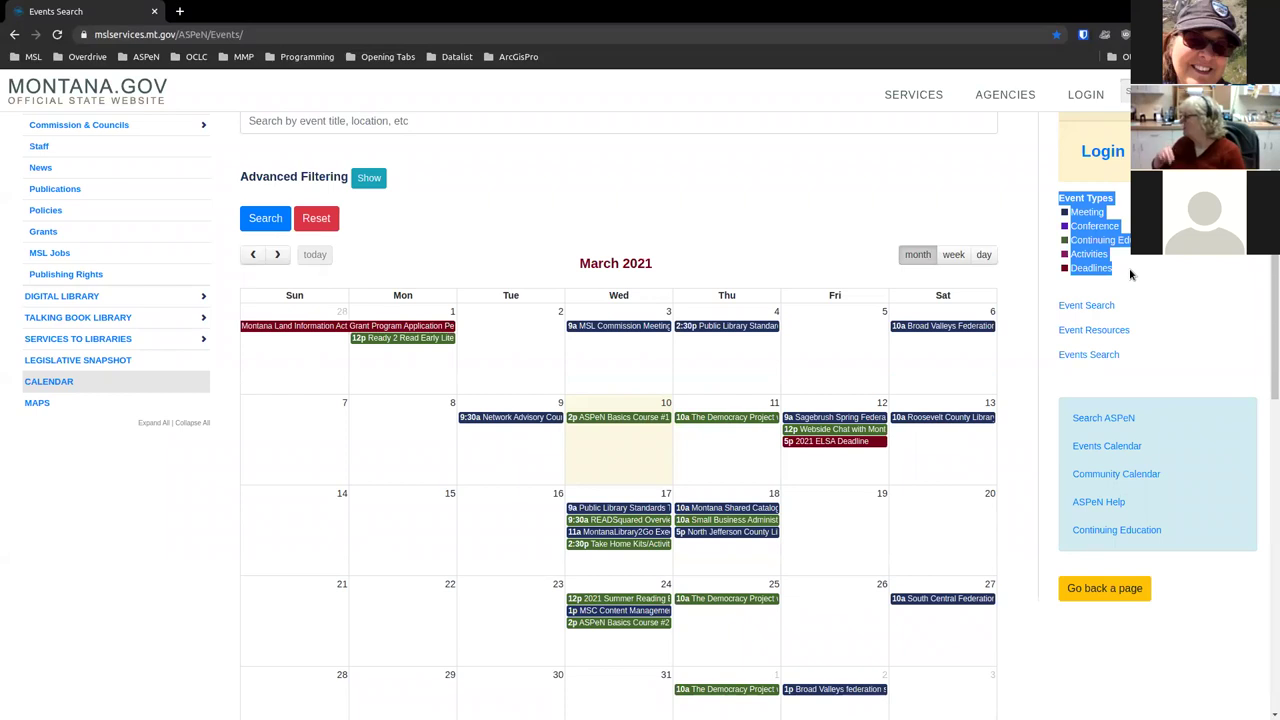
pyautogui.click(1123, 202)
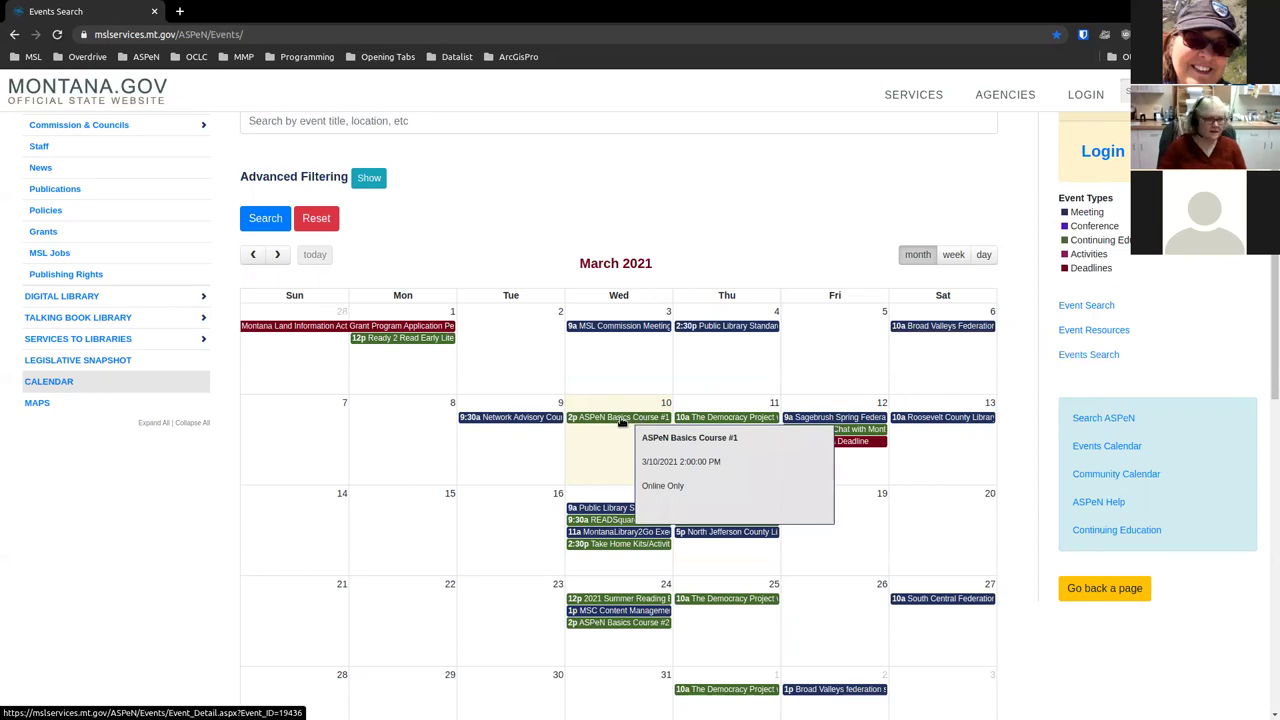
pyautogui.moveTo(1068, 240); pyautogui.dragTo(1128, 241)
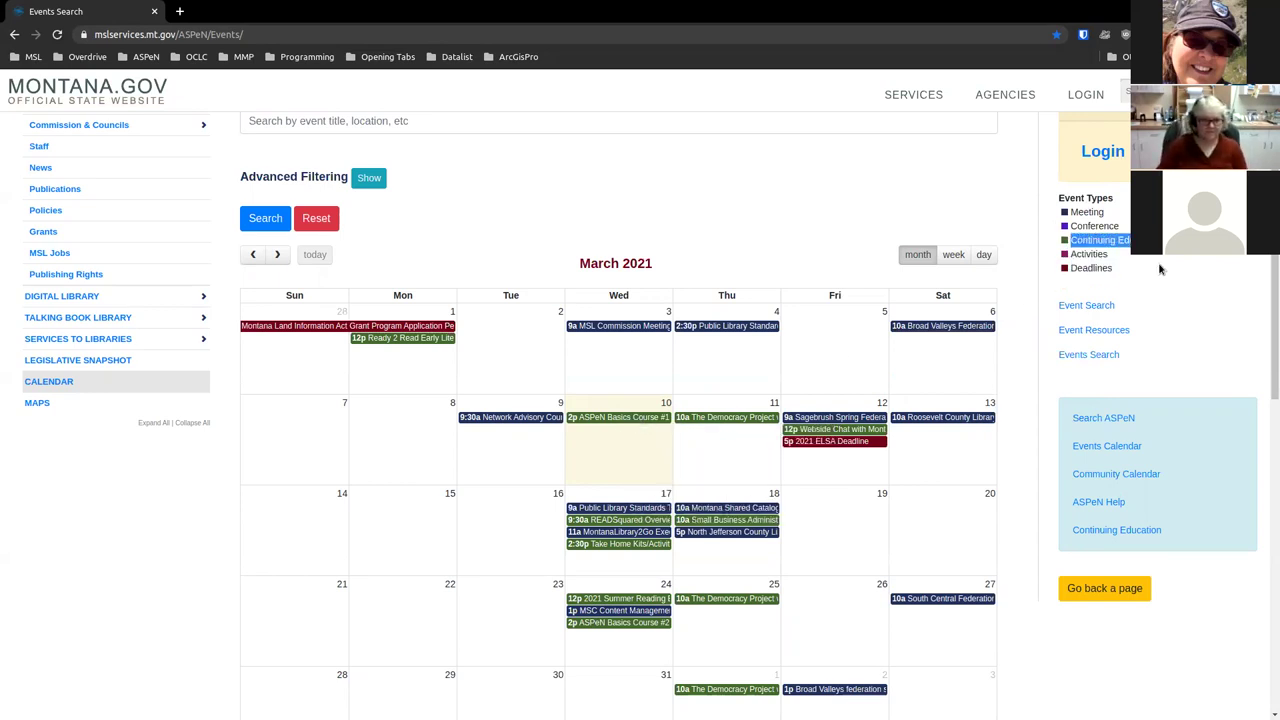
pyautogui.moveTo(330, 328)
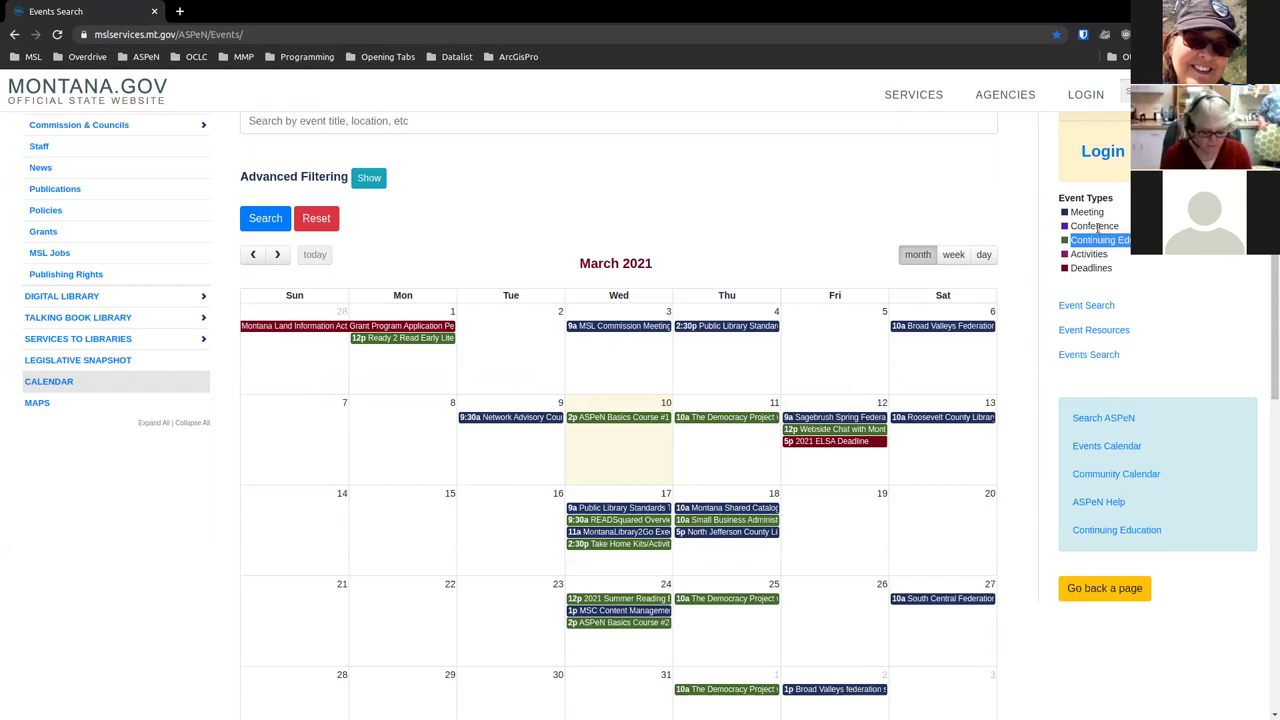
pyautogui.moveTo(1071, 226); pyautogui.dragTo(1126, 229)
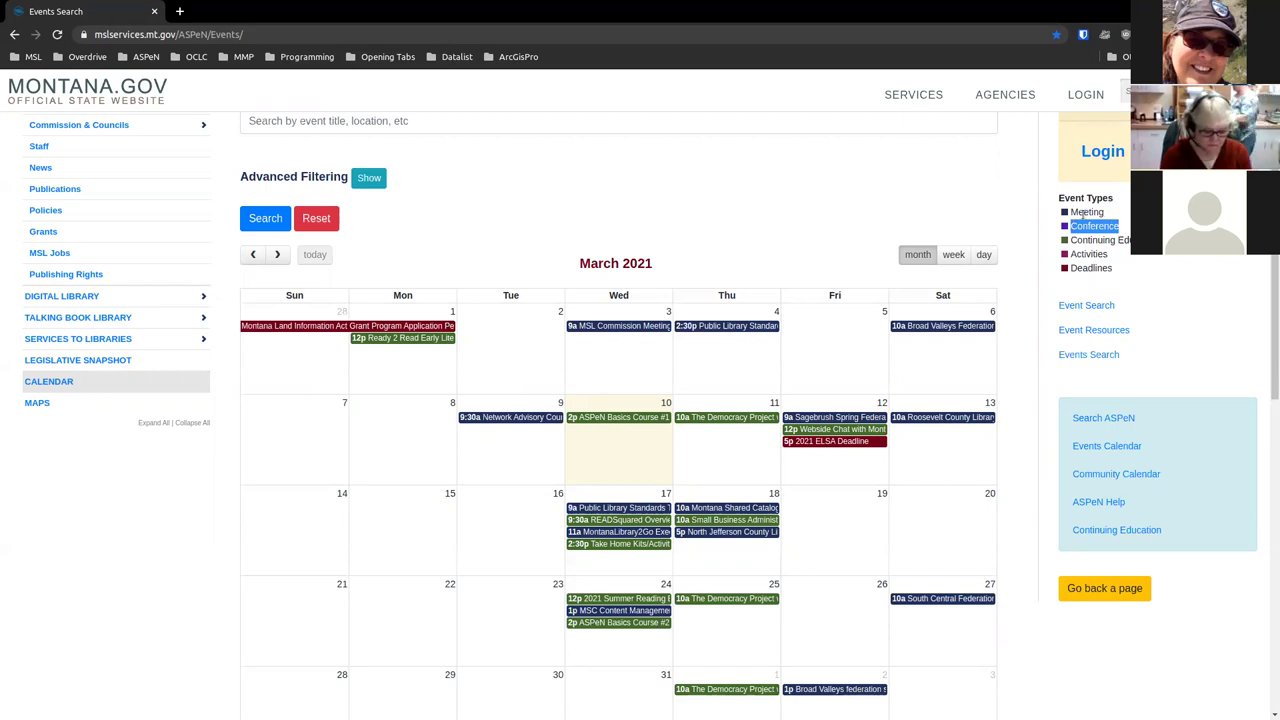
pyautogui.moveTo(1073, 212); pyautogui.dragTo(1140, 241)
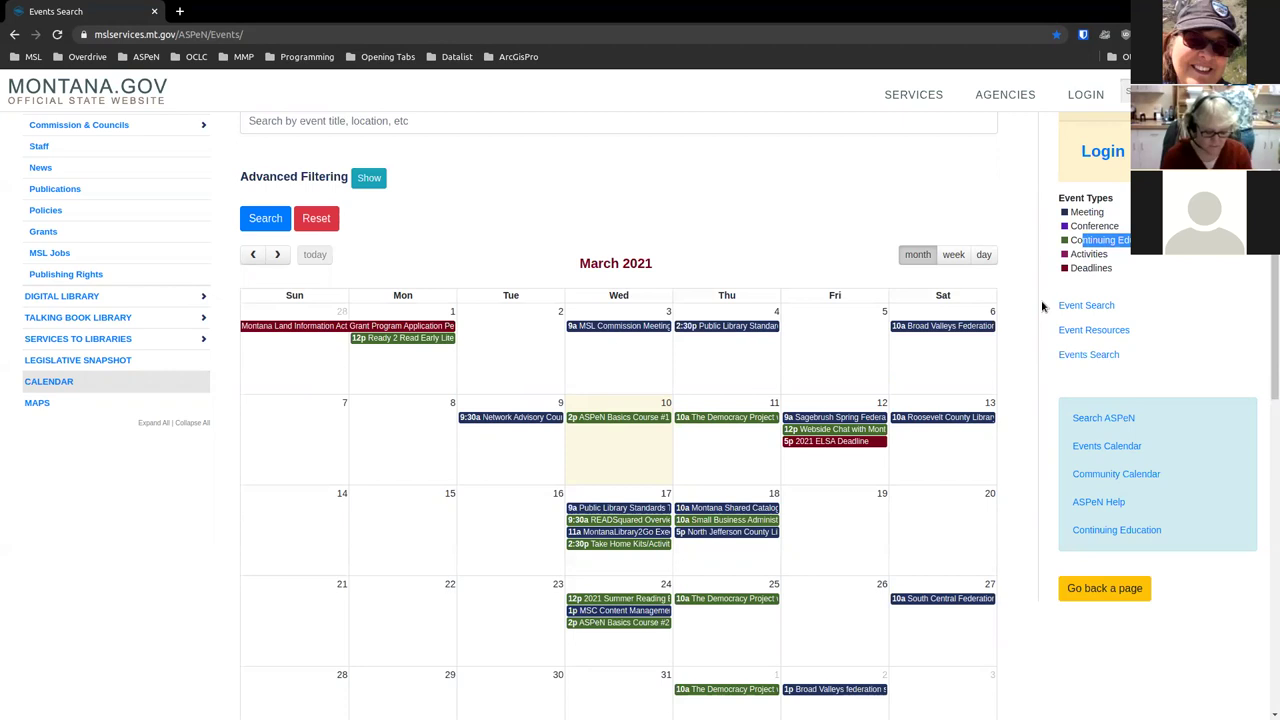
# Highlight the full Event Types legend beside the March 2021 calendar, from Meeting through Deadlines
pyautogui.click(741, 162)
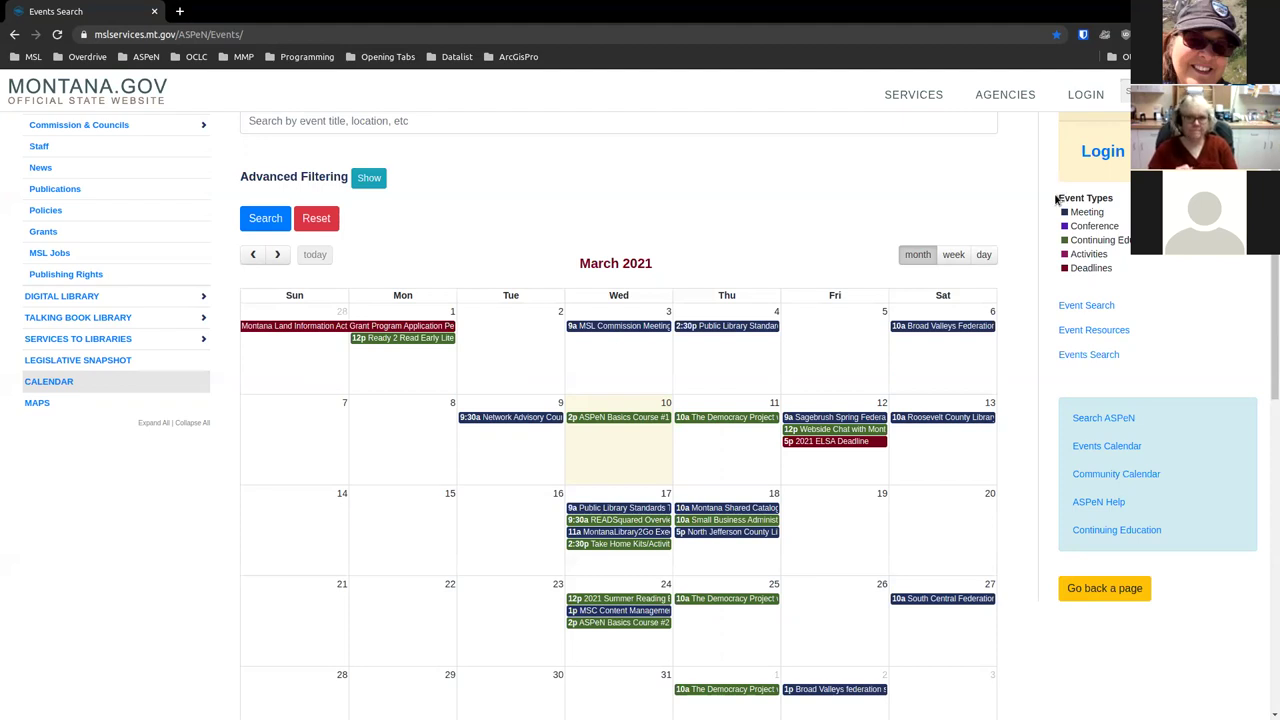
pyautogui.moveTo(1059, 197); pyautogui.dragTo(1124, 272)
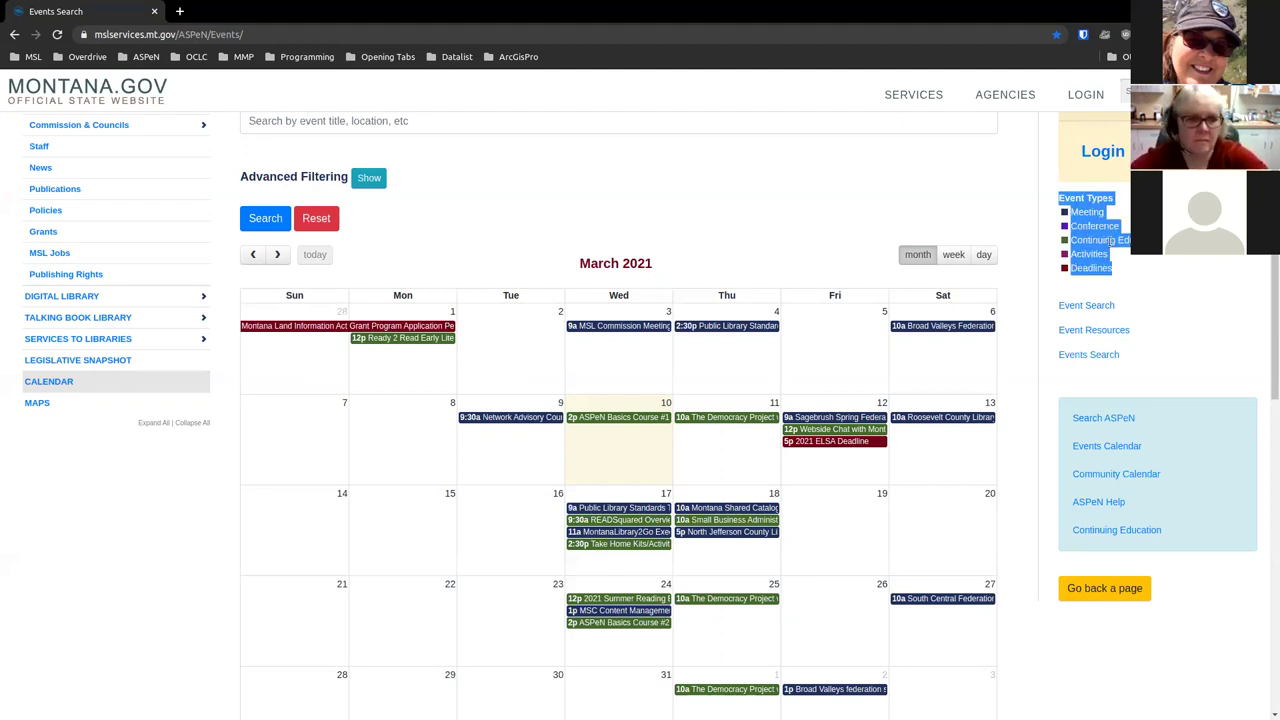
pyautogui.click(1104, 224)
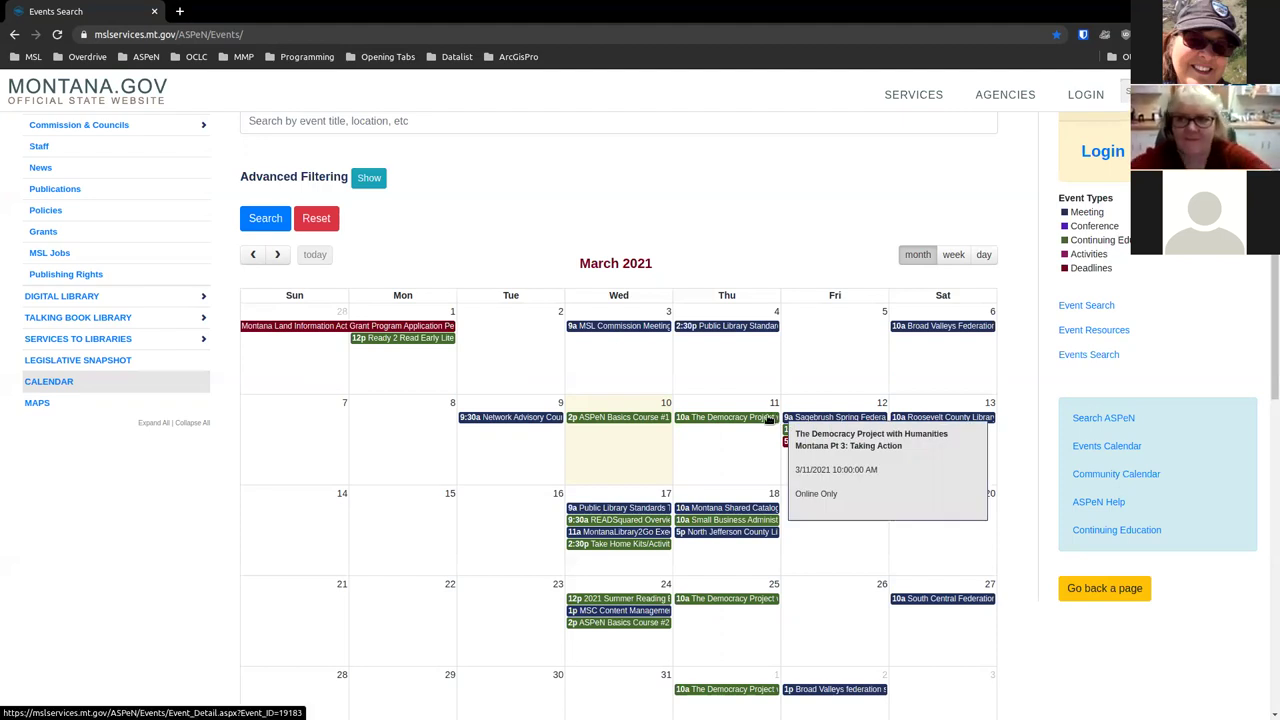
# Open the ASPeN Basics Course #1 event on March 10 and highlight its event type and begin and end times
pyautogui.moveTo(603, 425)
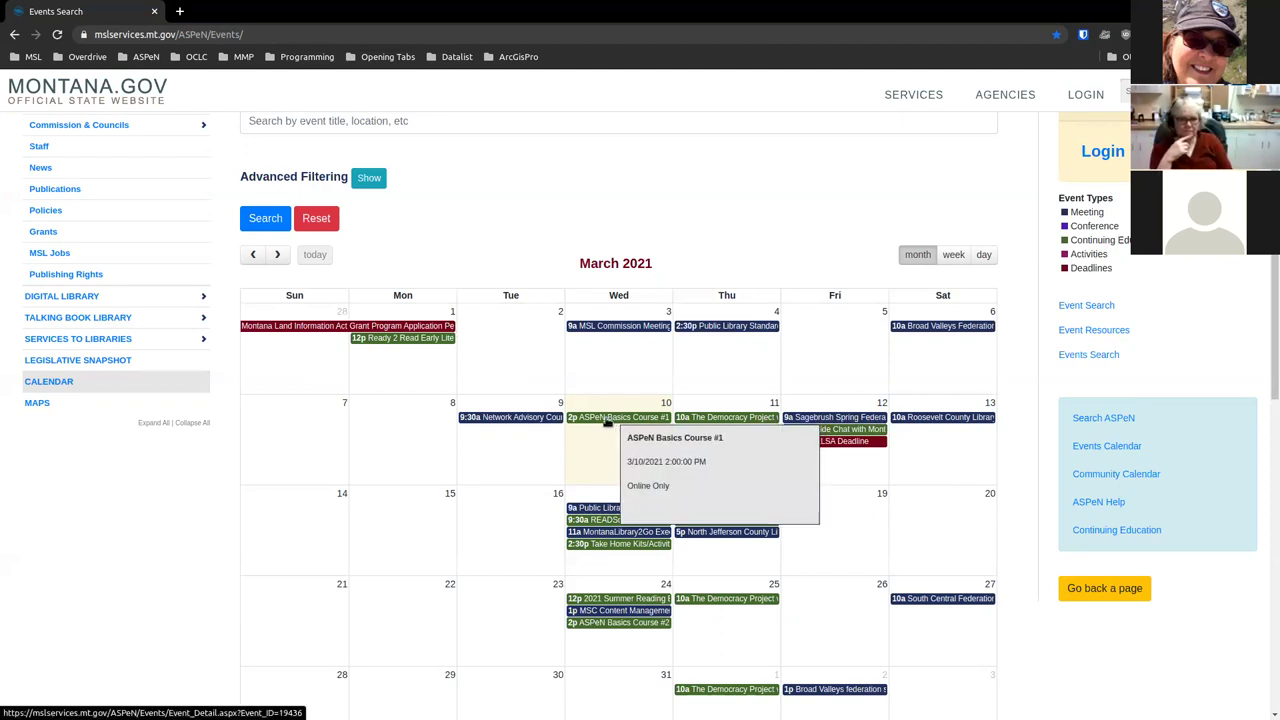
pyautogui.click(606, 421)
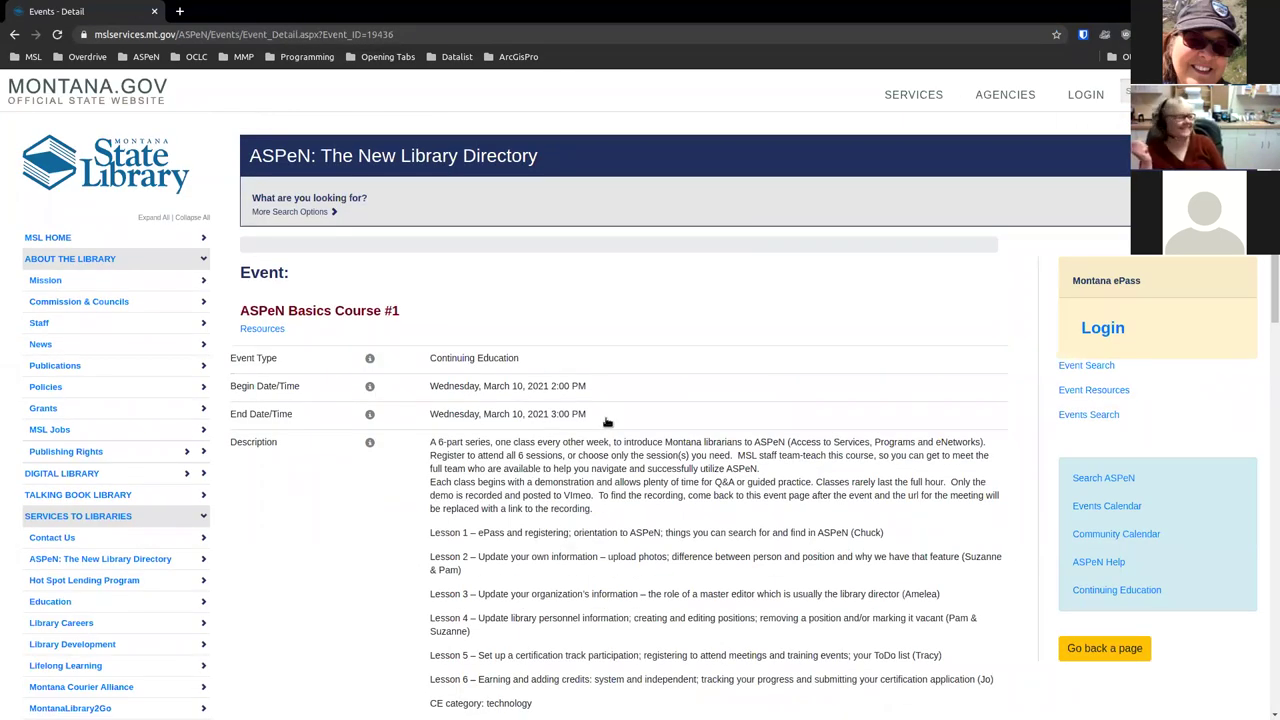
pyautogui.scroll(-1, 520, 370)
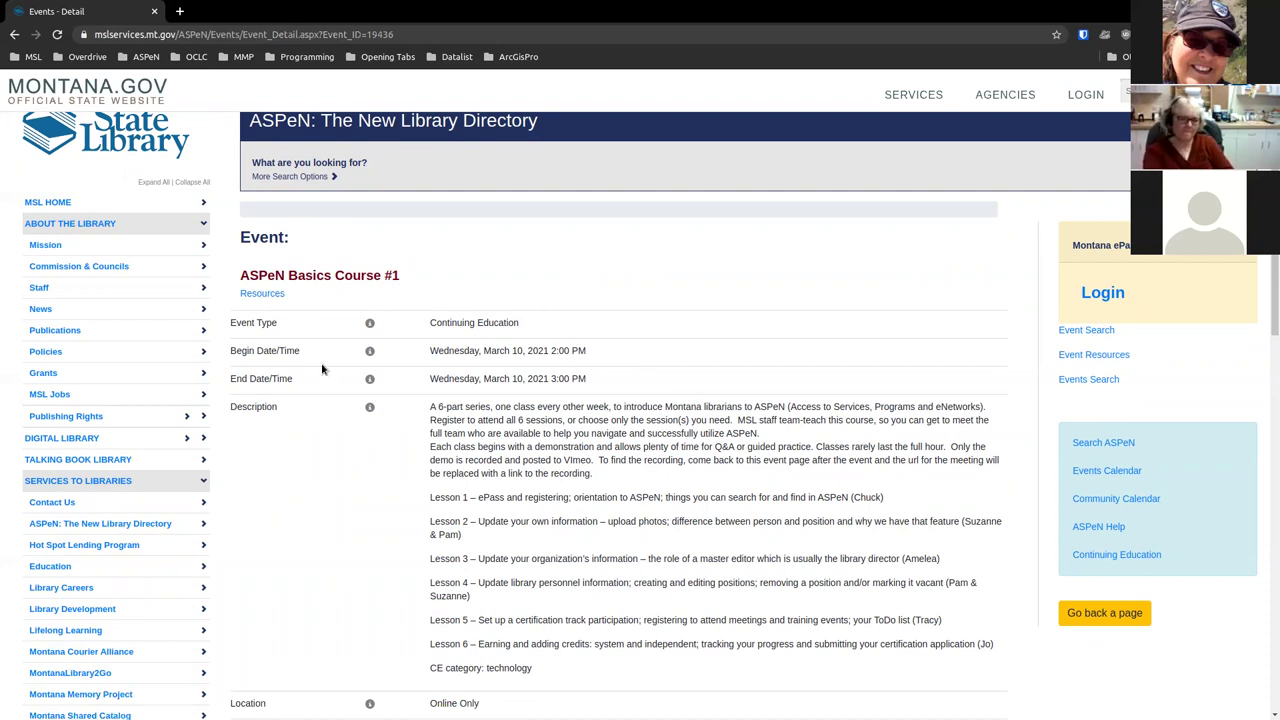
pyautogui.moveTo(427, 323); pyautogui.dragTo(602, 365)
pyautogui.click(556, 380)
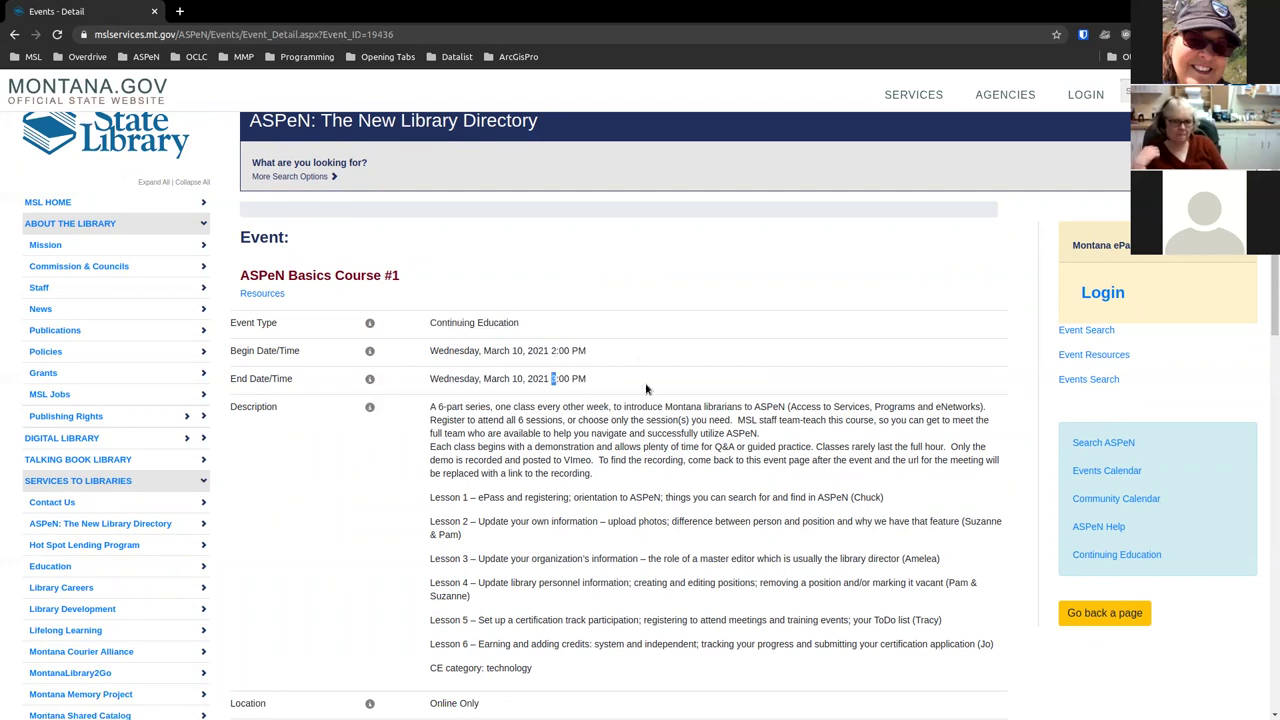
# Read the event's description and highlight its Location entry
pyautogui.scroll(-1, 647, 389)
pyautogui.scroll(-1, 647, 389)
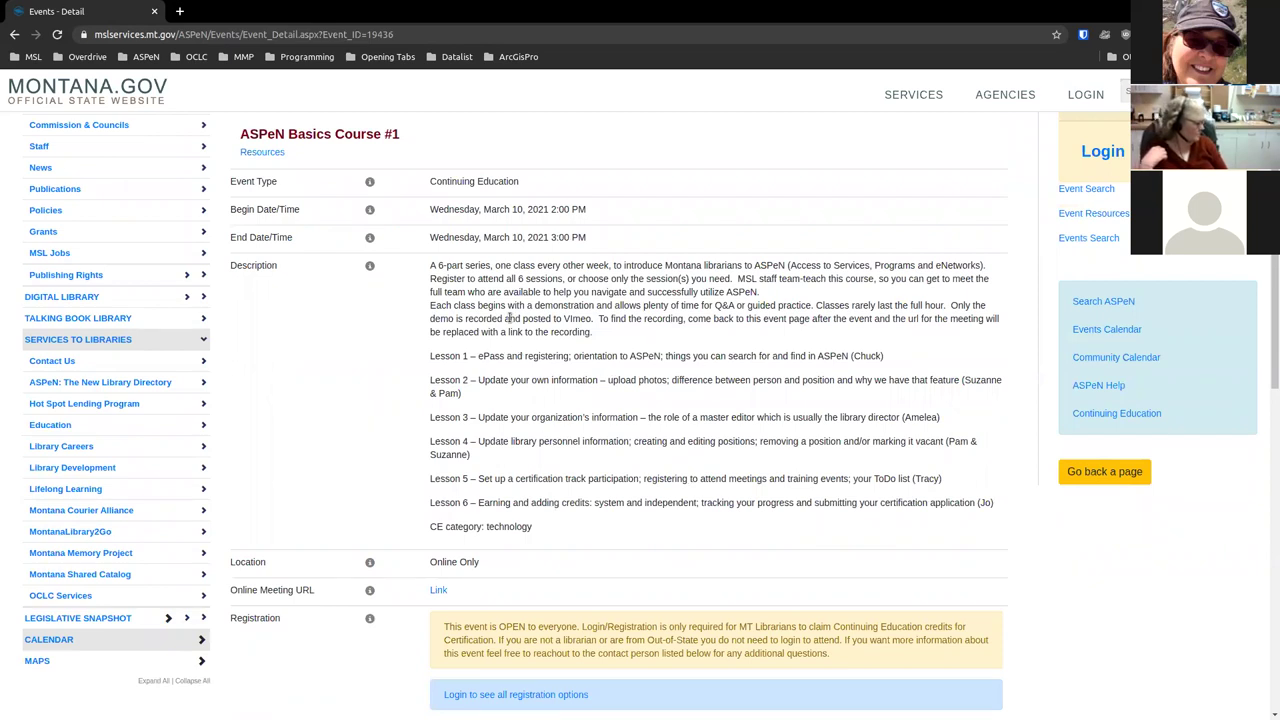
pyautogui.scroll(-3, 517, 347)
pyautogui.moveTo(429, 349); pyautogui.dragTo(528, 354)
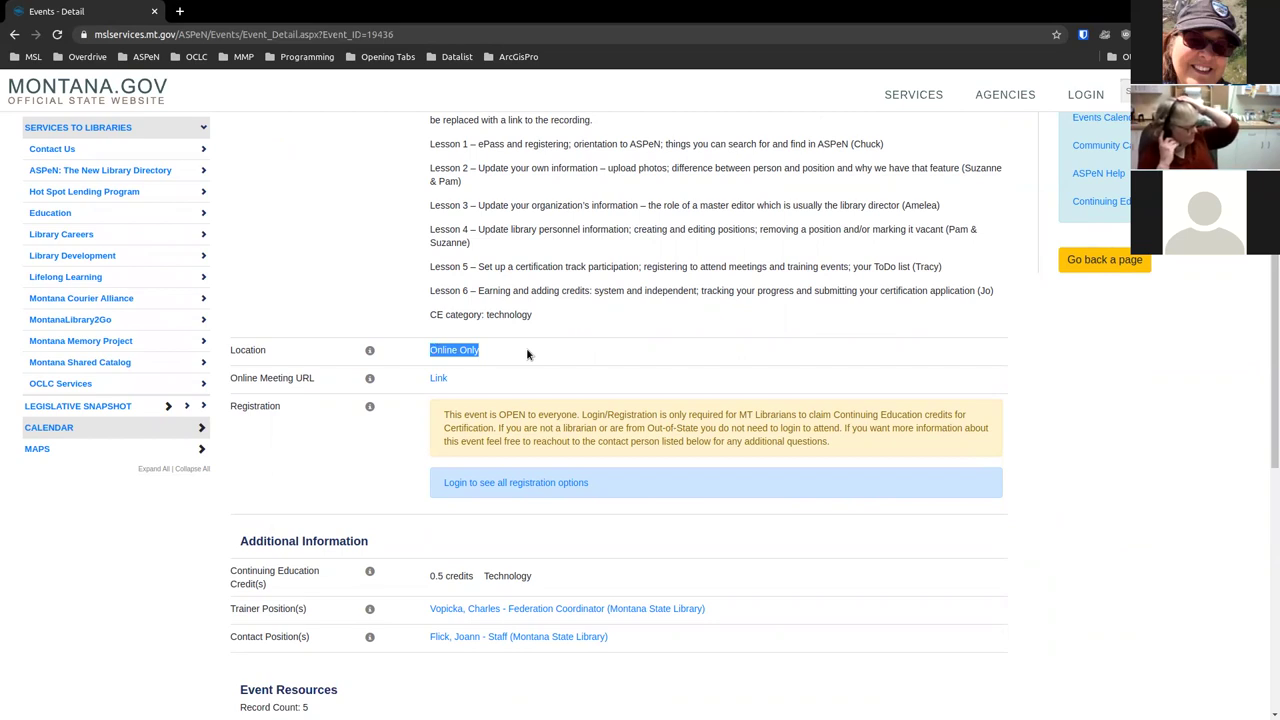
pyautogui.click(526, 331)
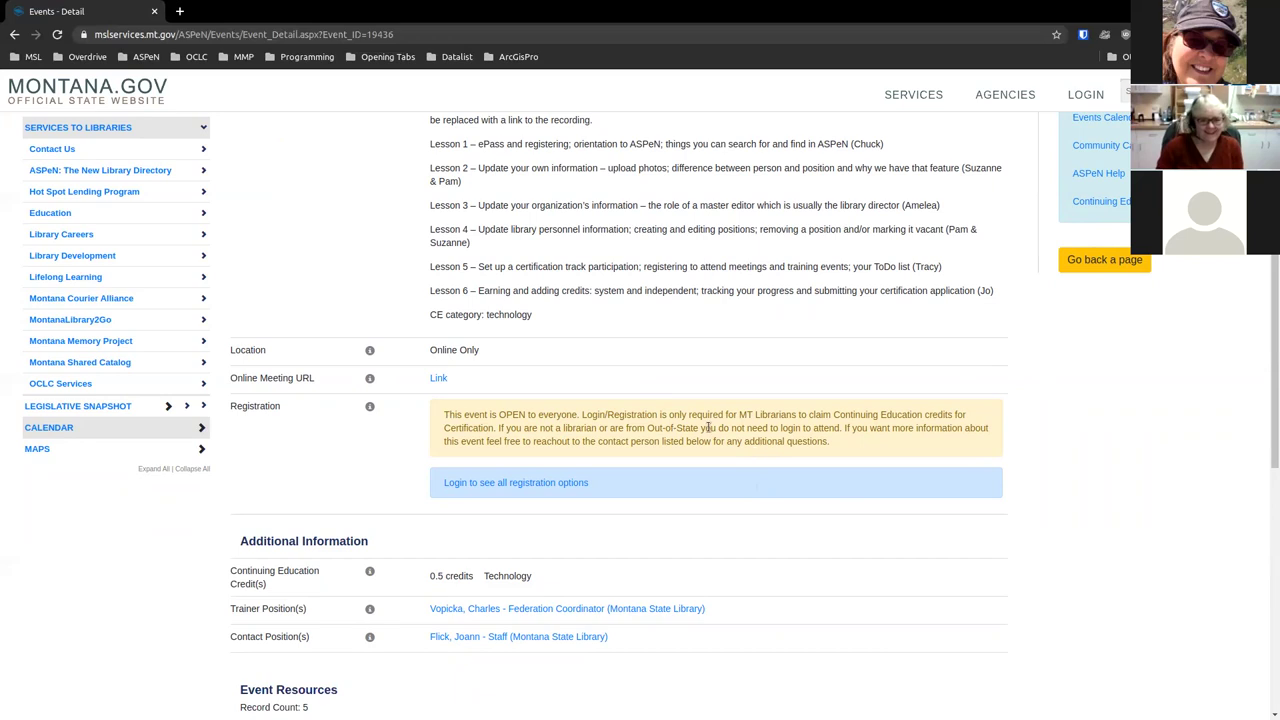
# Review the event's registration and additional information through Event Resources, highlighting the continuing education category and the contact position
pyautogui.scroll(-1, 929, 346)
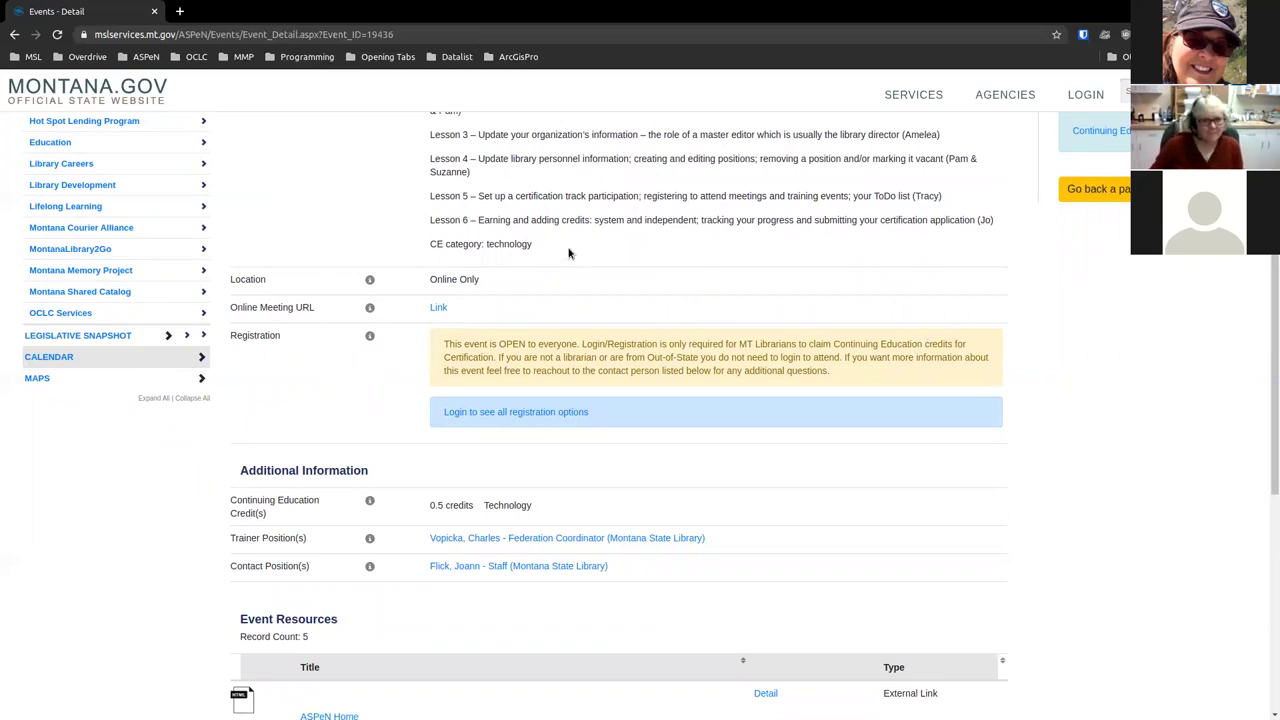
pyautogui.scroll(-1, 569, 253)
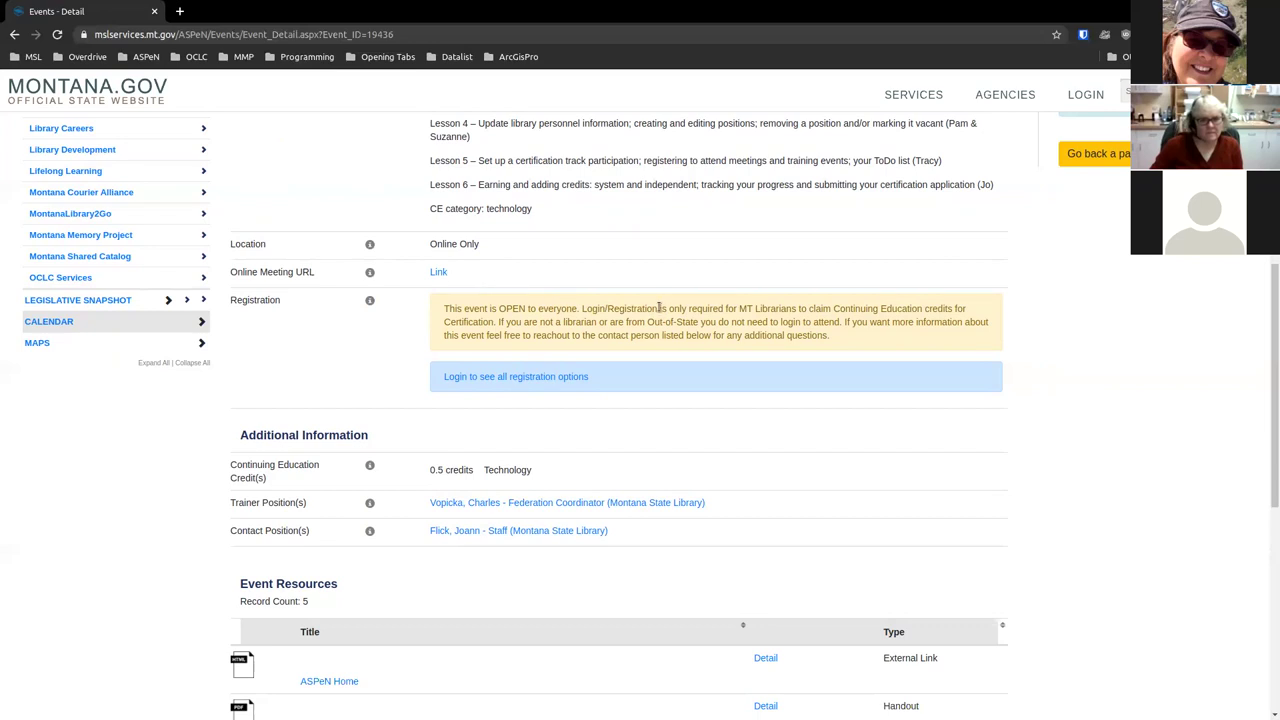
pyautogui.scroll(-1, 677, 320)
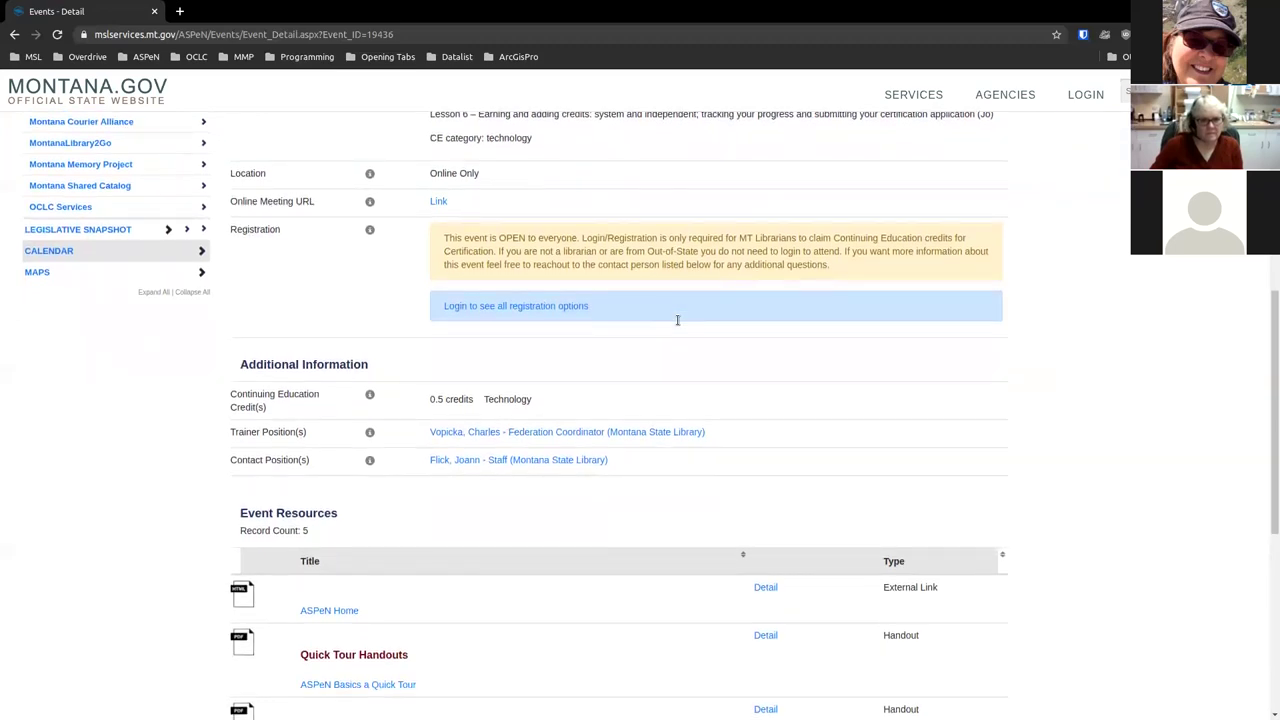
pyautogui.scroll(-1, 677, 320)
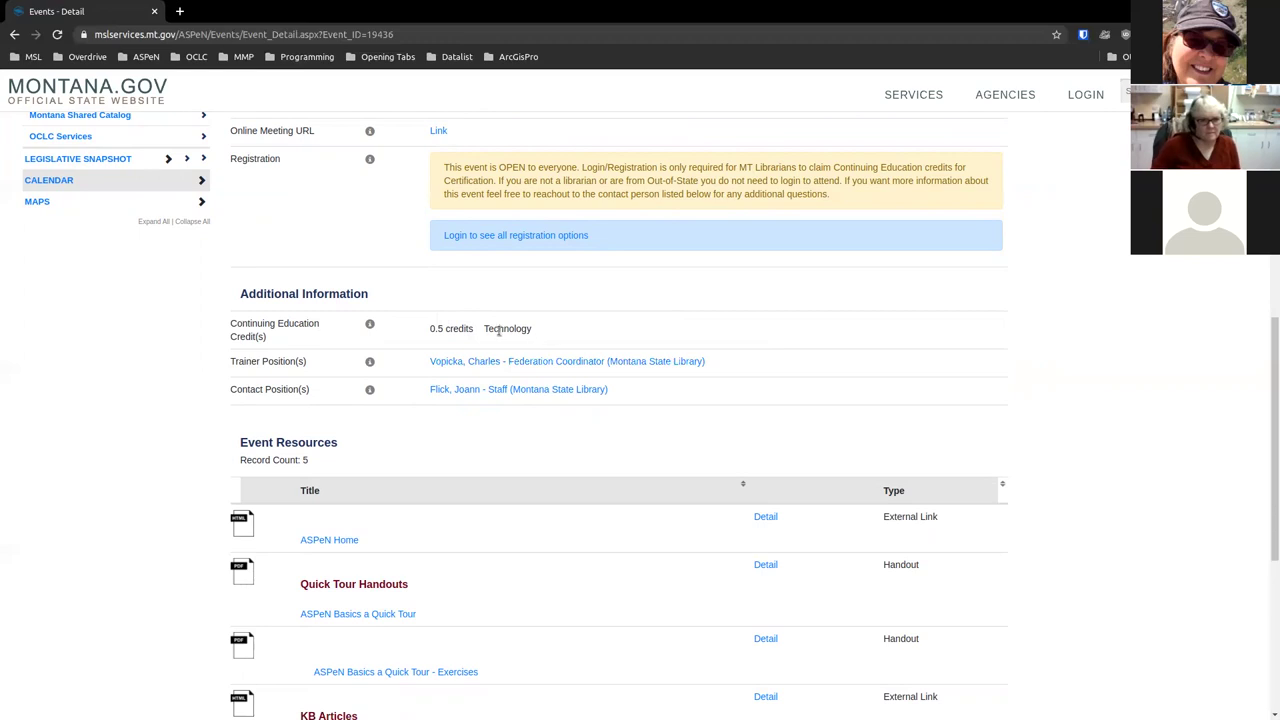
pyautogui.moveTo(429, 329); pyautogui.dragTo(572, 330)
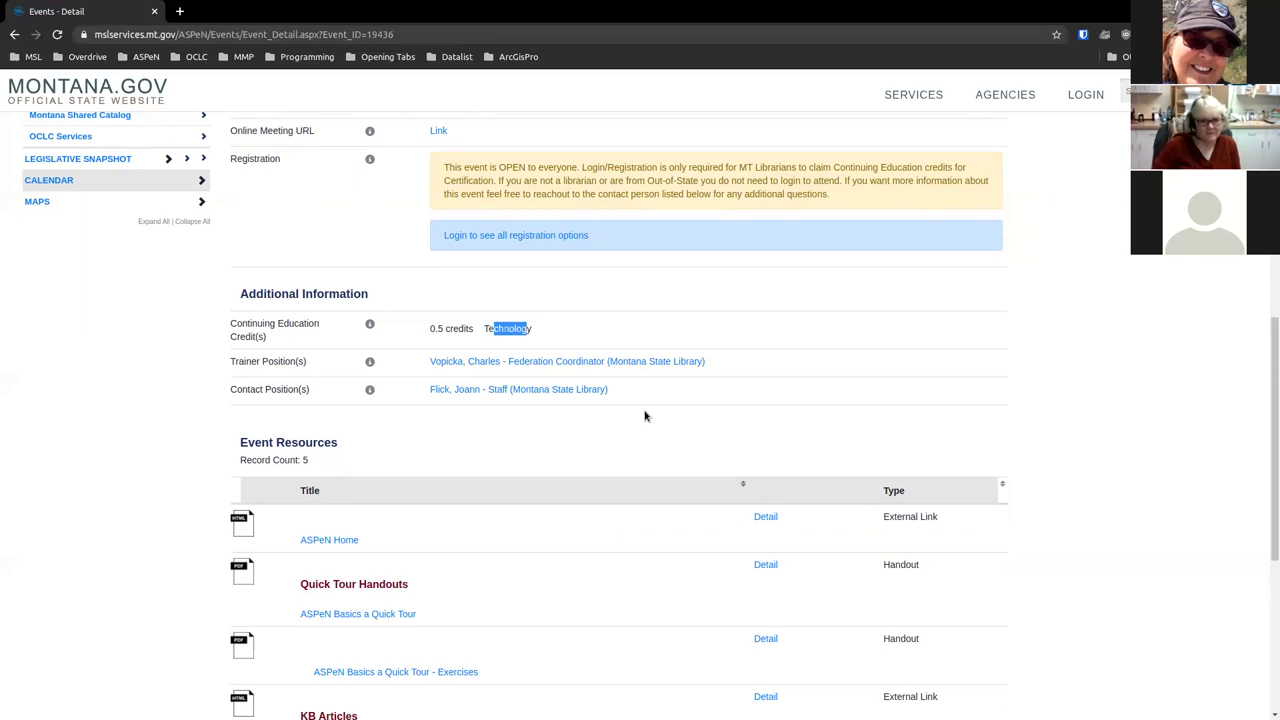
pyautogui.moveTo(250, 389); pyautogui.dragTo(646, 397)
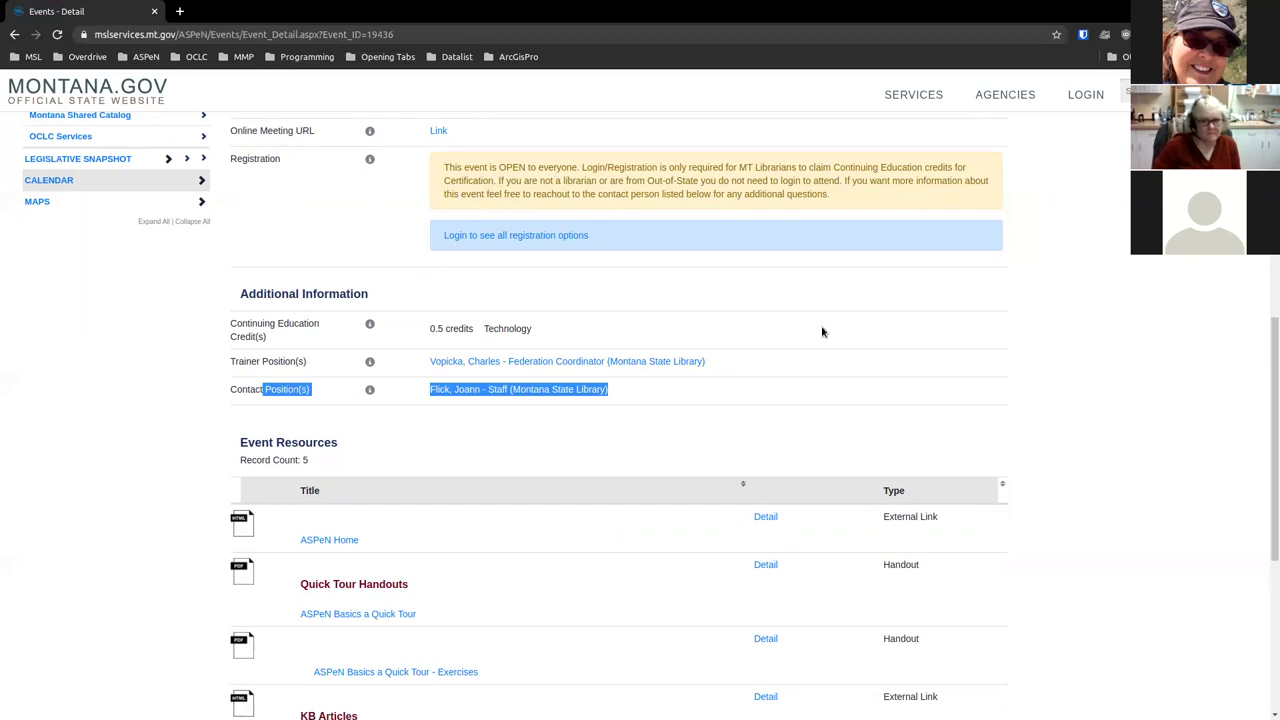
pyautogui.click(383, 395)
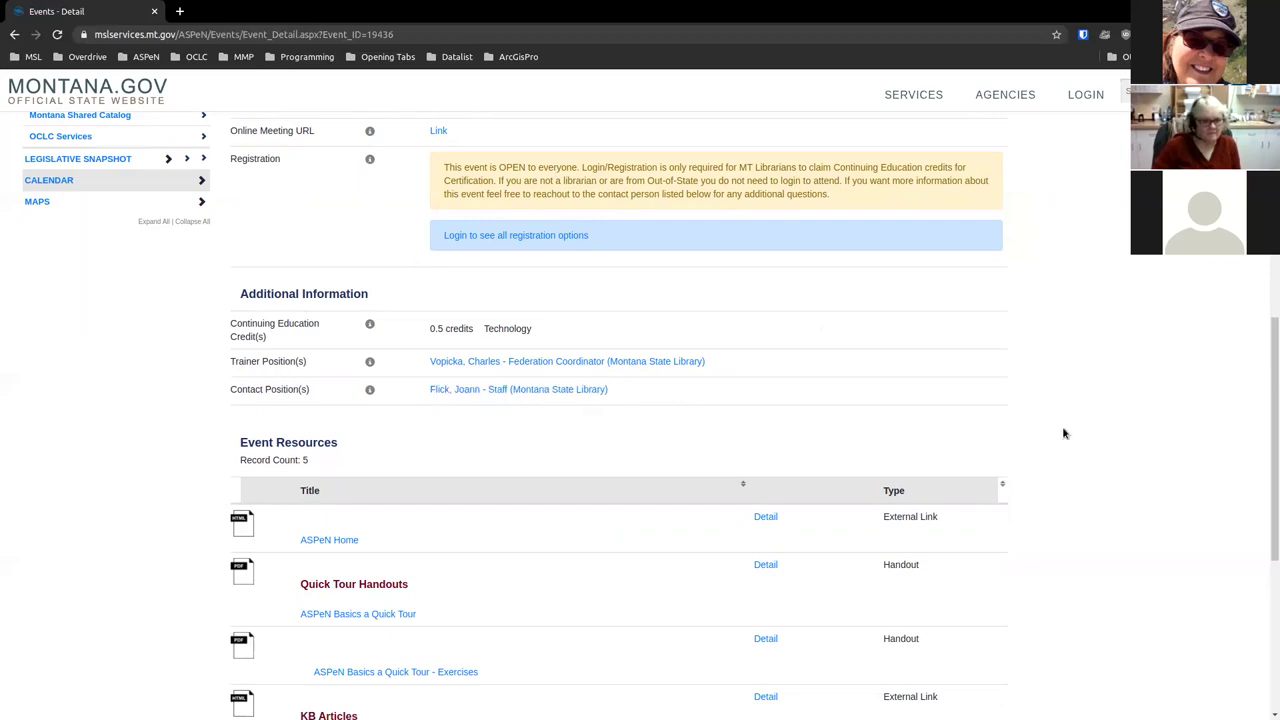
pyautogui.scroll(-2, 1165, 396)
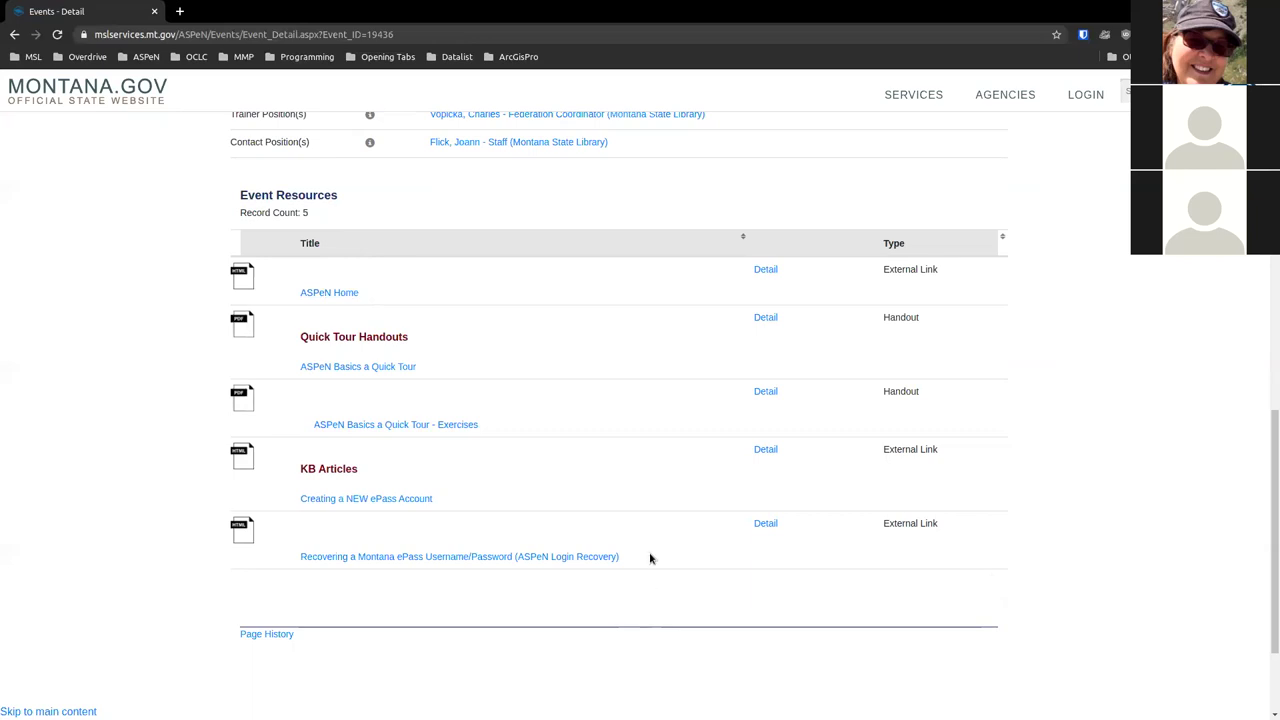
# Return to the Search ASPeN page and open the Organizations directory
pyautogui.scroll(7, 650, 558)
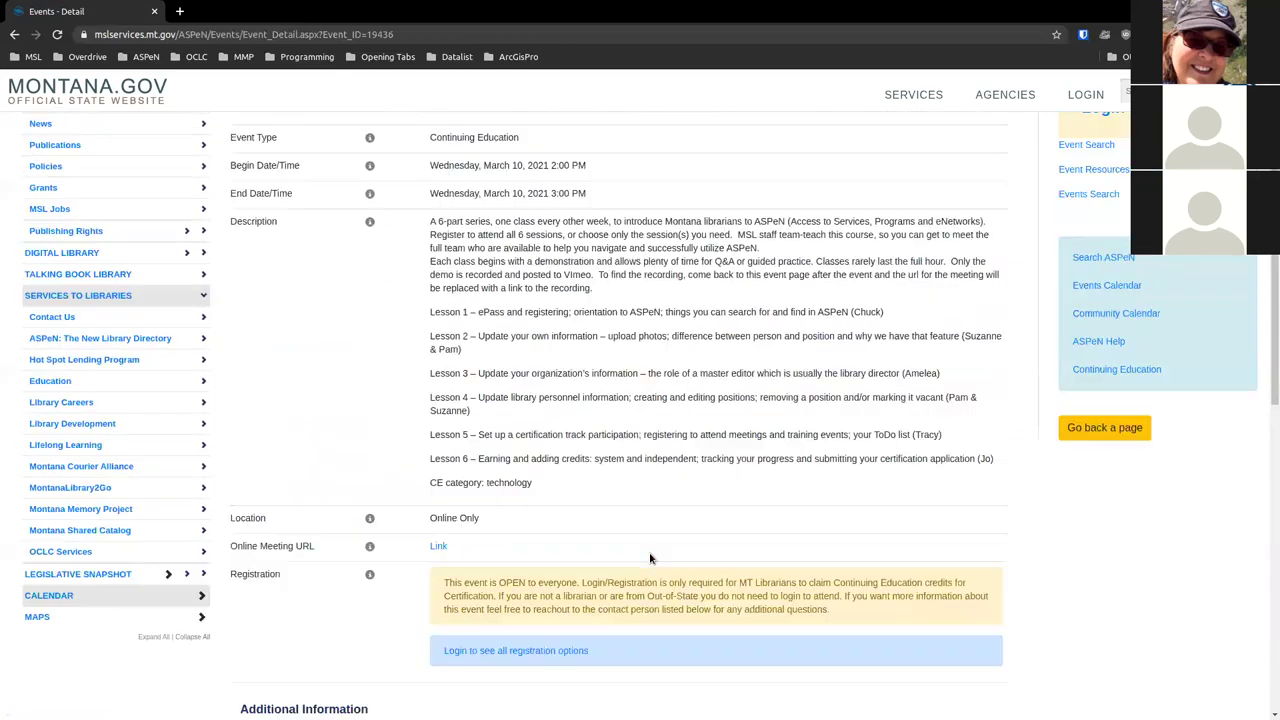
pyautogui.scroll(3, 650, 558)
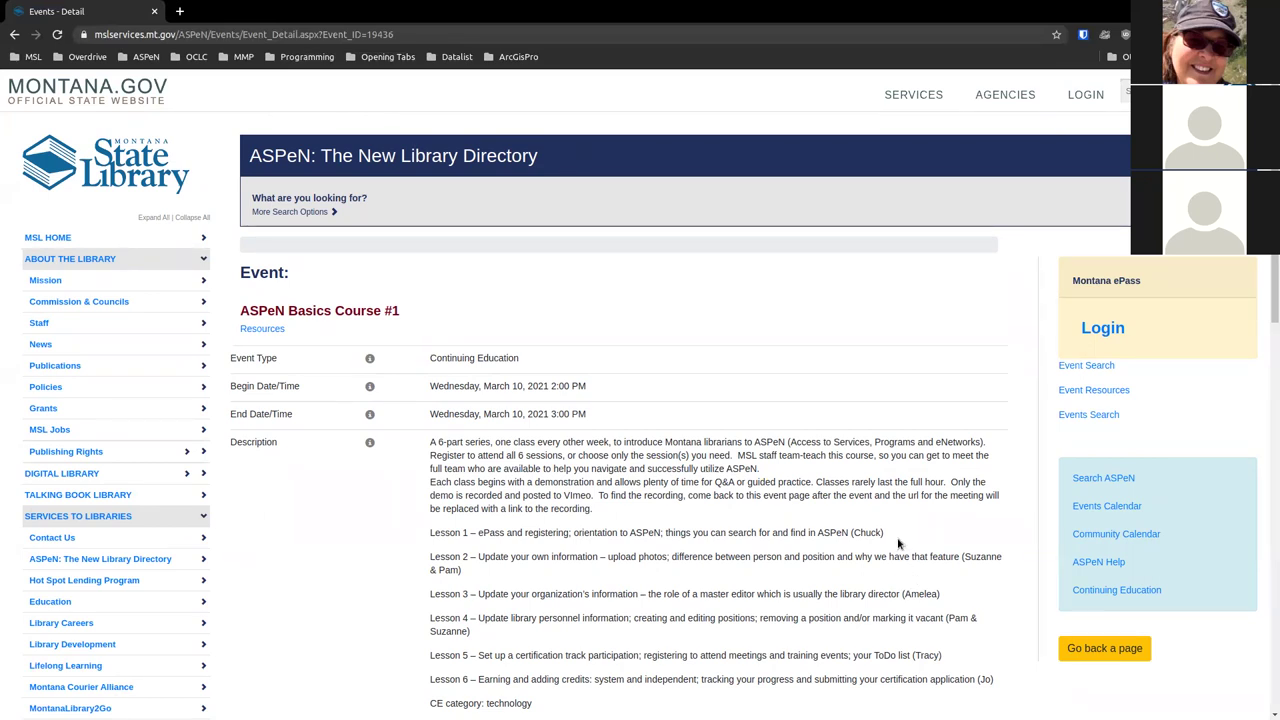
pyautogui.click(1111, 487)
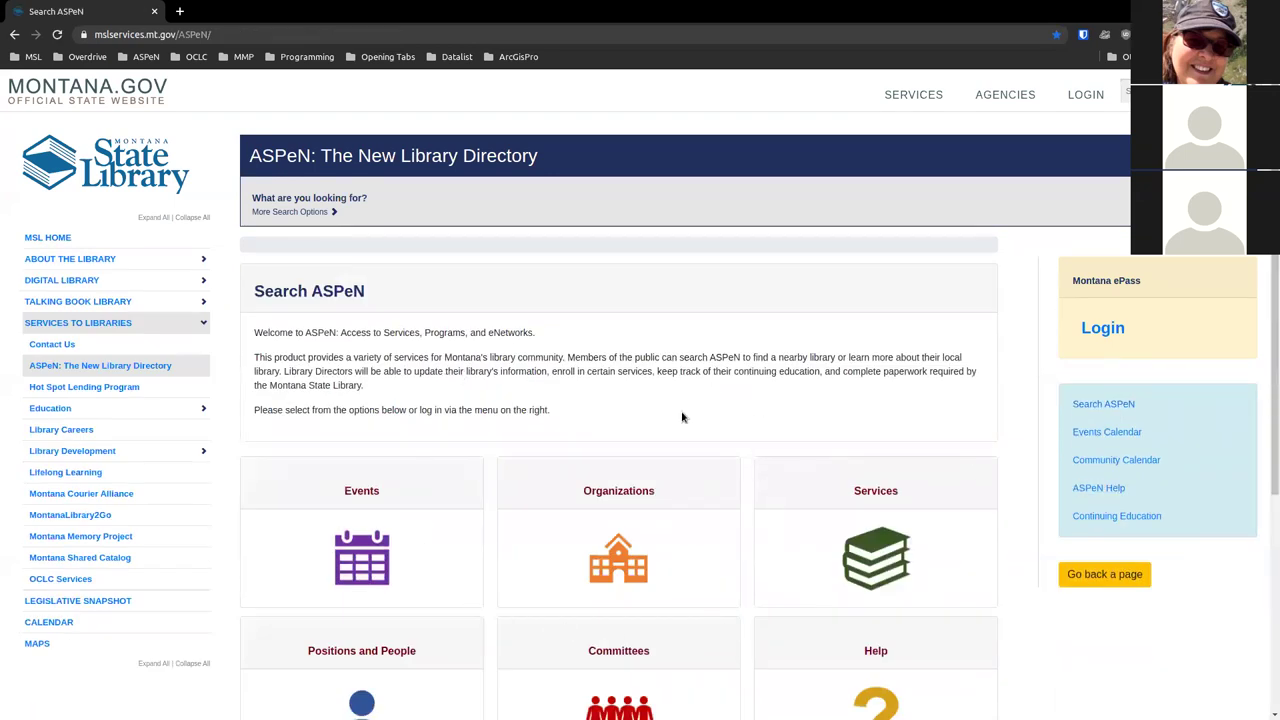
pyautogui.scroll(-2, 566, 436)
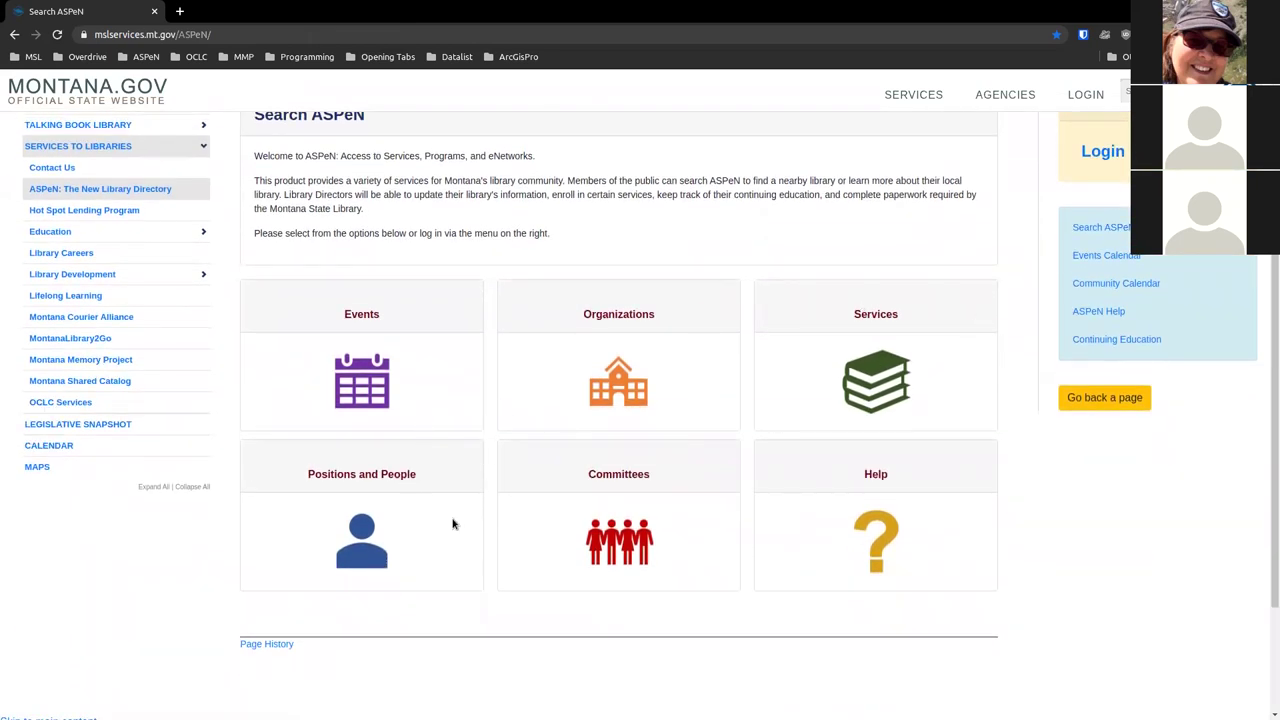
pyautogui.click(621, 372)
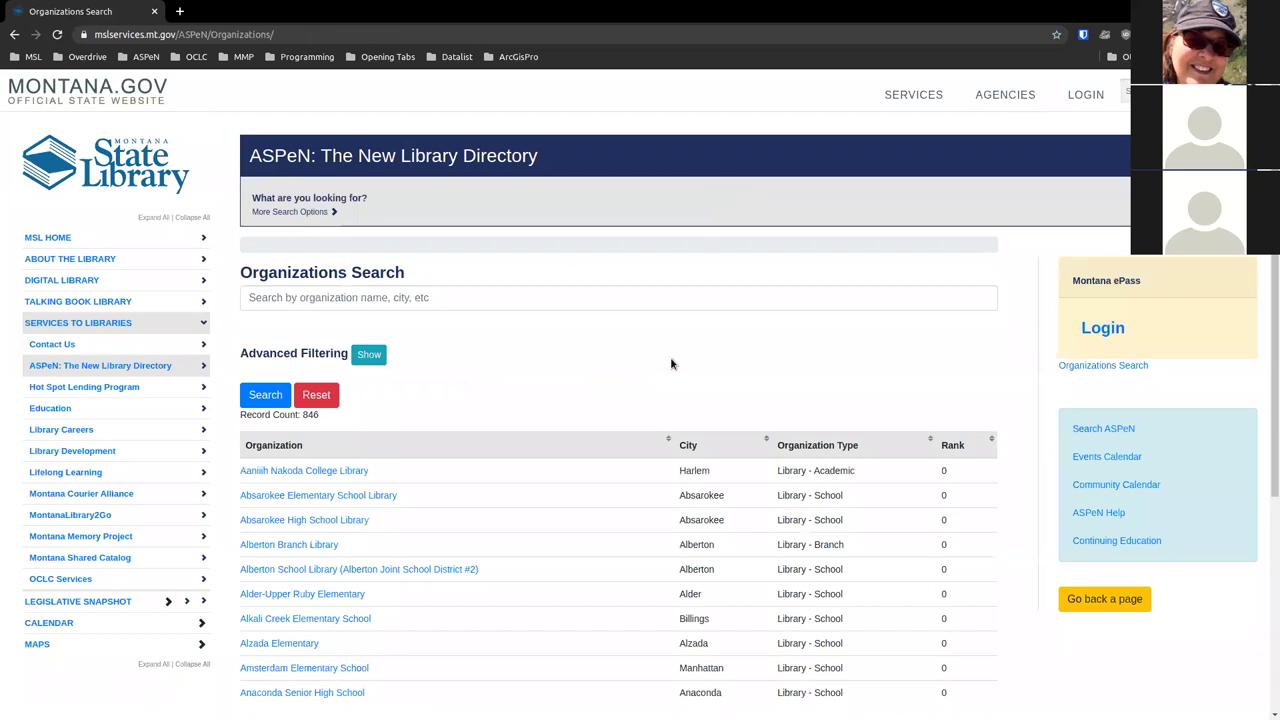
# Search the organizations for "Pathfinder"
pyautogui.scroll(-1, 574, 378)
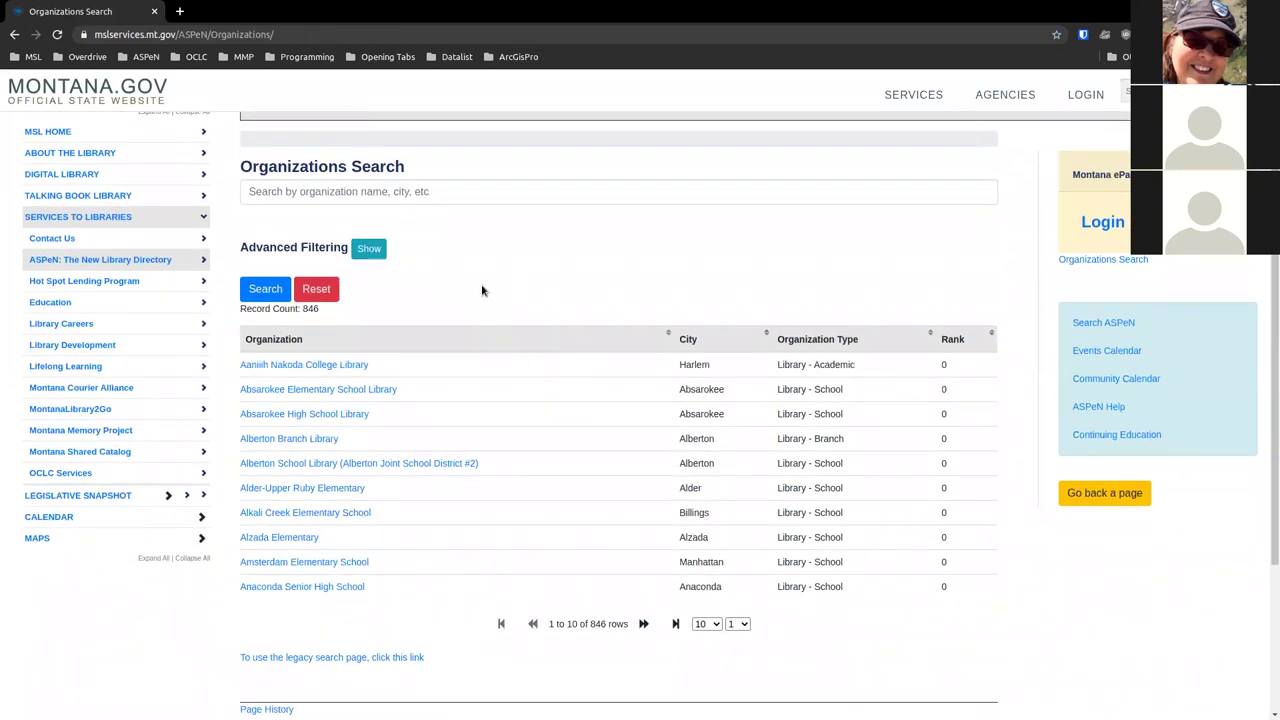
pyautogui.scroll(1, 482, 290)
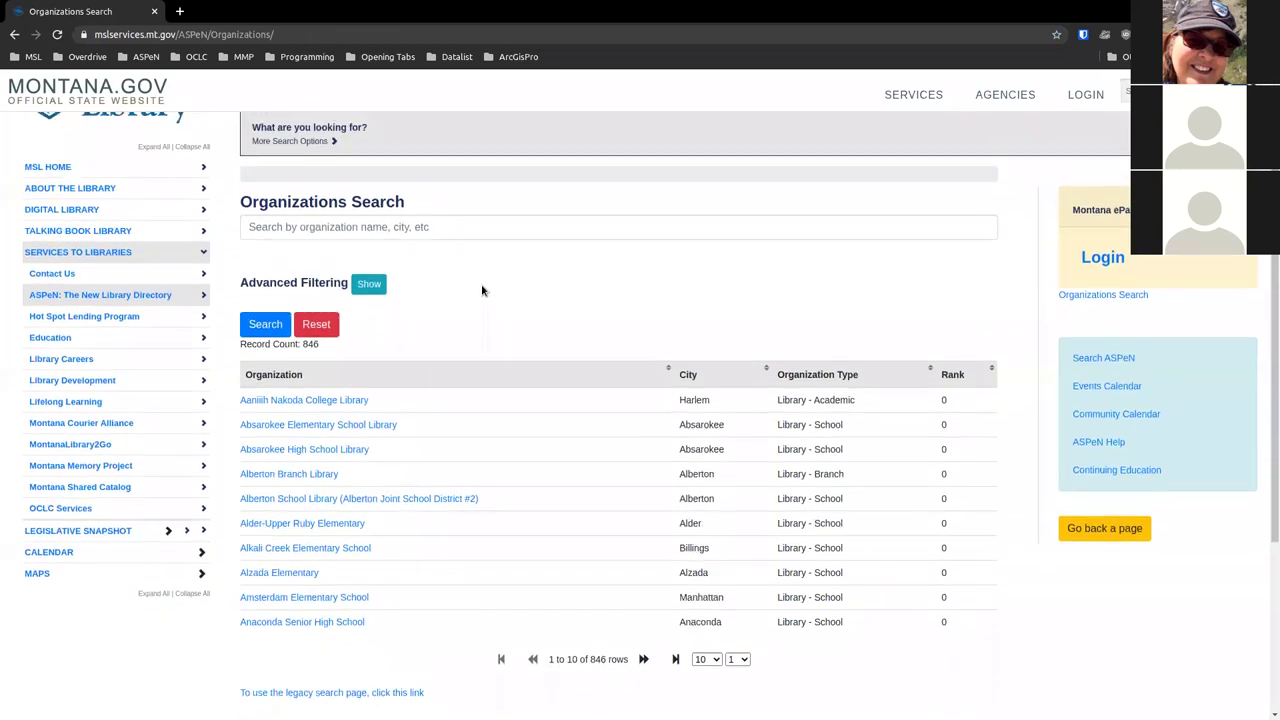
pyautogui.click(437, 231)
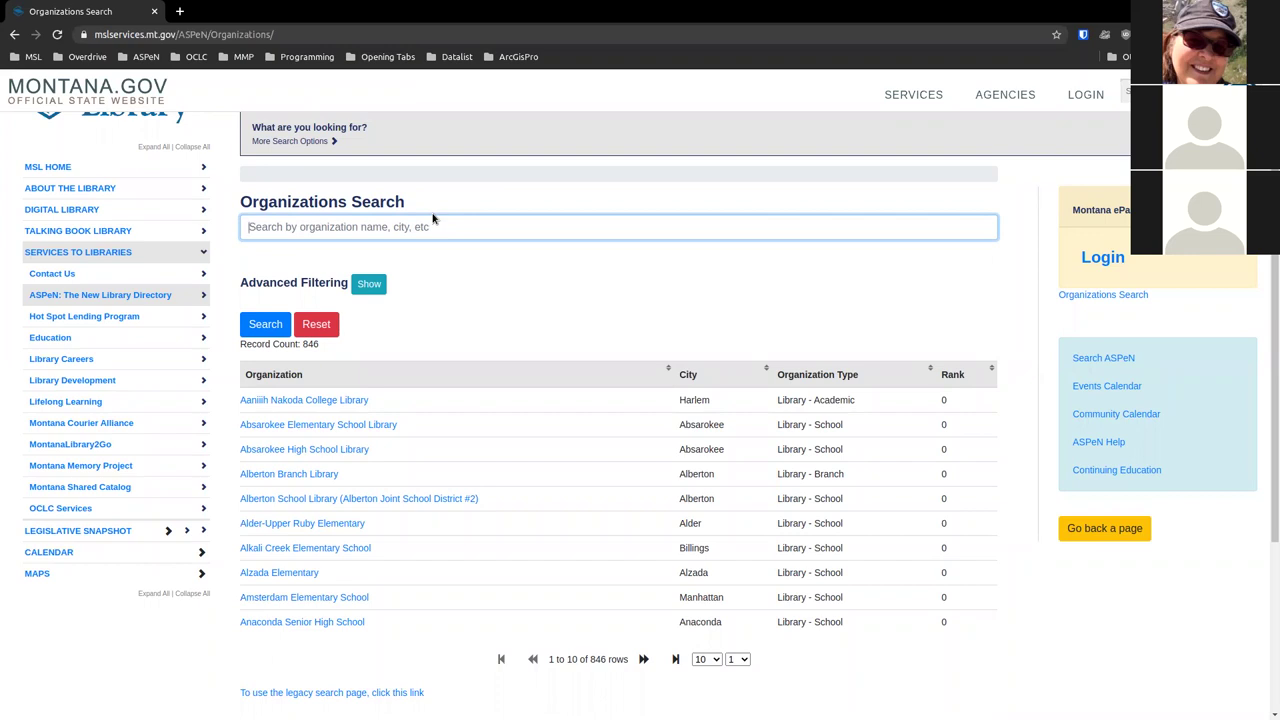
pyautogui.write('Pathfinder')
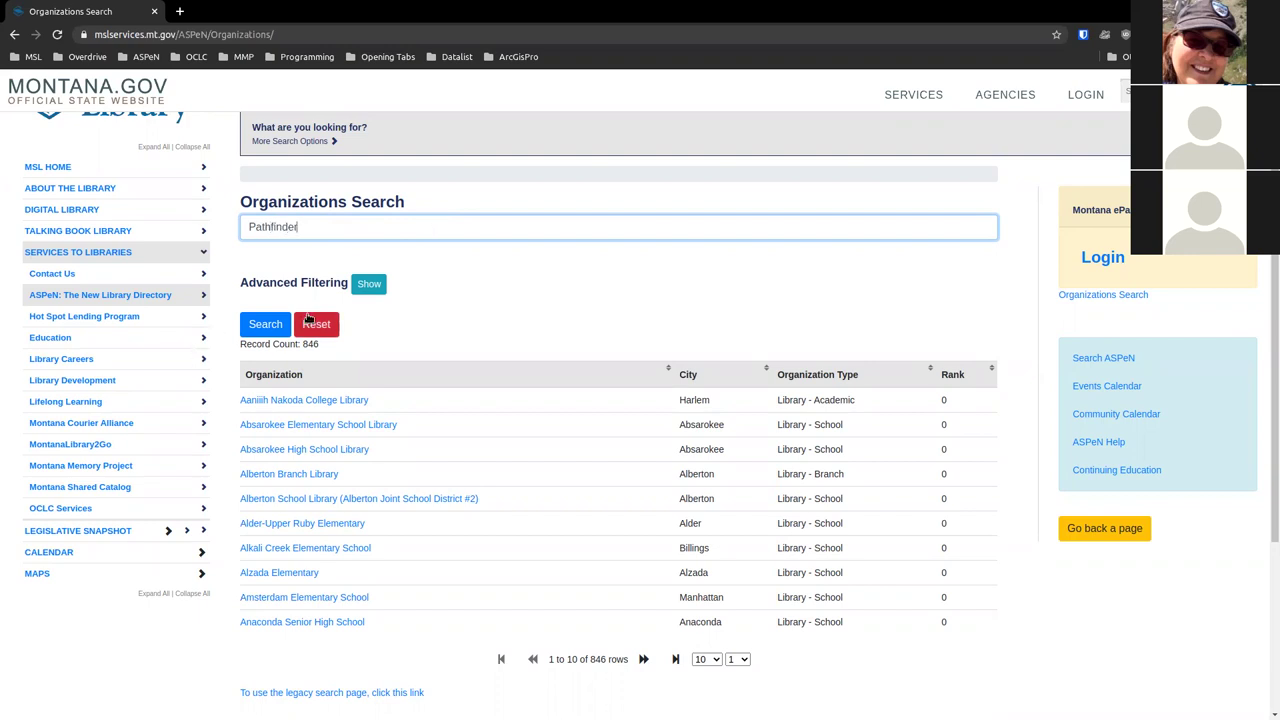
pyautogui.click(268, 326)
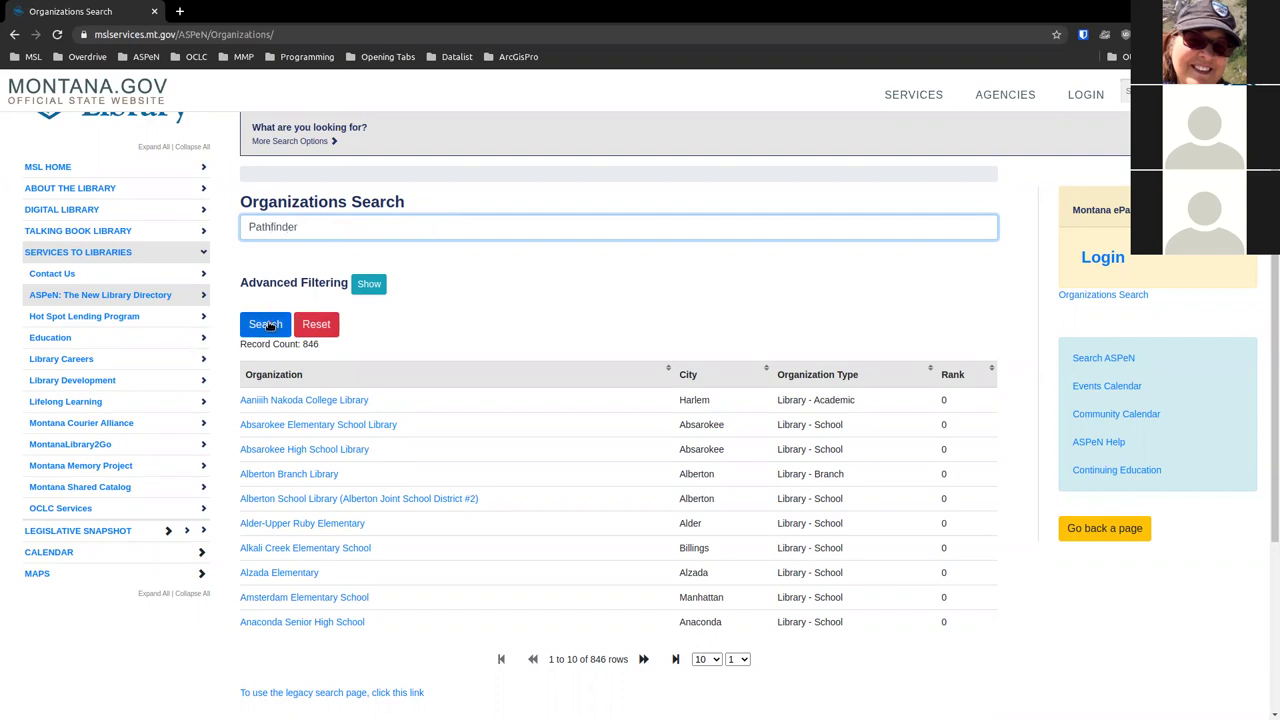
pyautogui.click(268, 326)
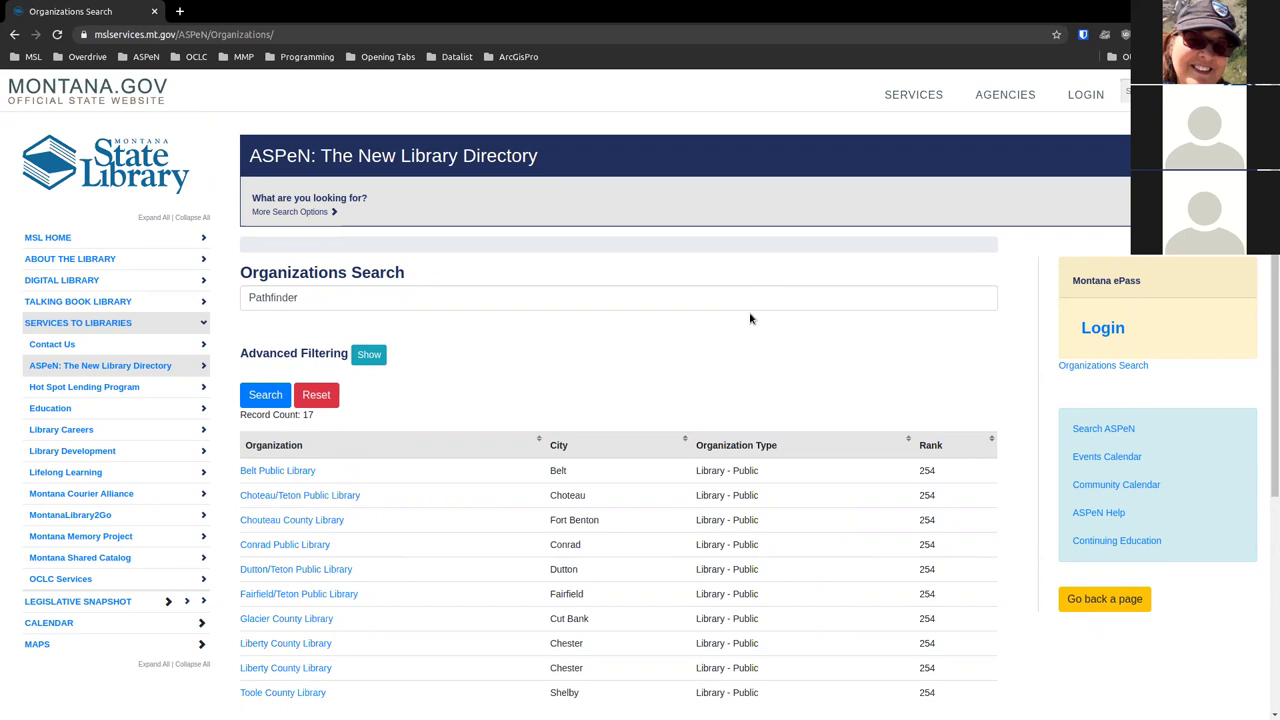
# Show all rows of the Pathfinder search results on one page and look through the listed libraries
pyautogui.scroll(-3, 745, 350)
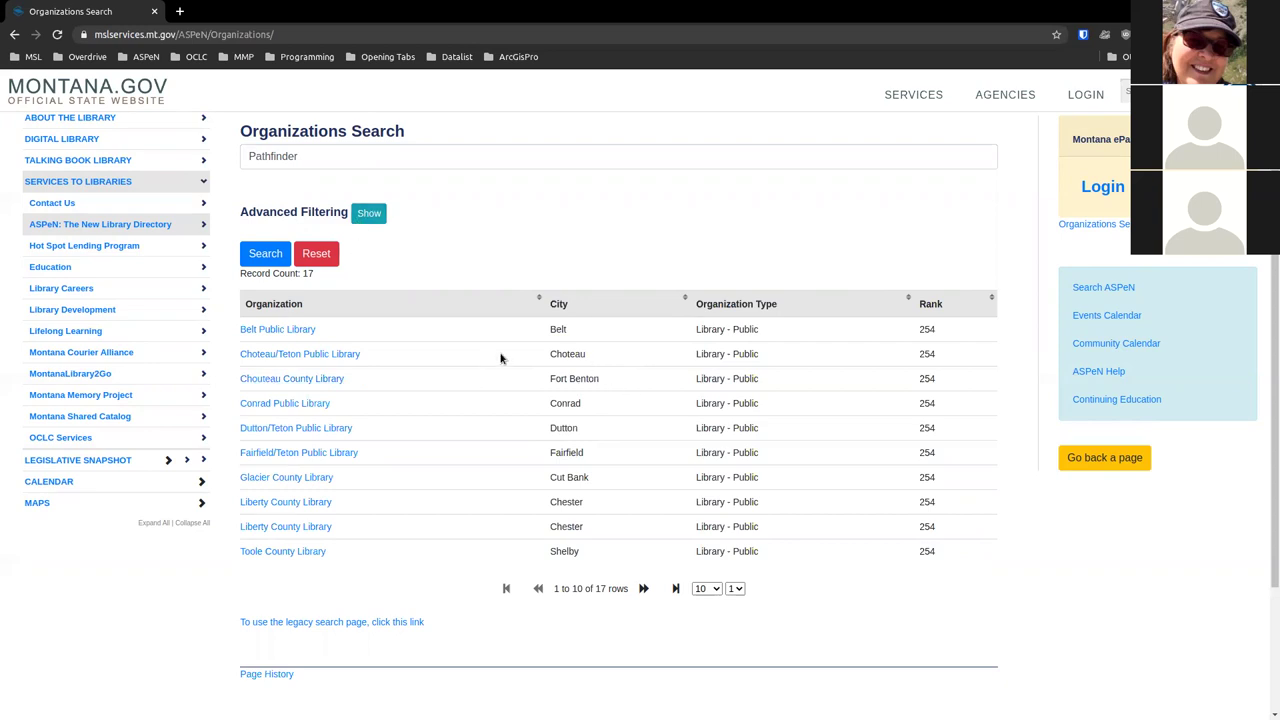
pyautogui.click(703, 589)
pyautogui.click(705, 650)
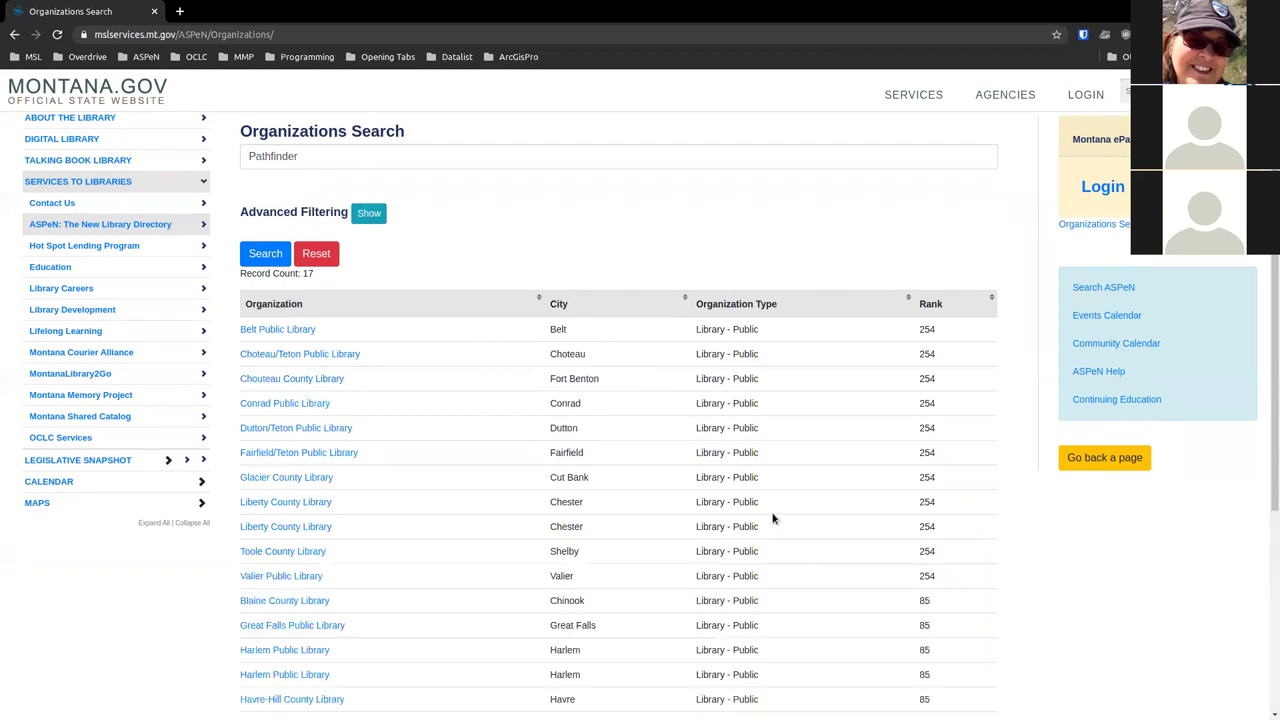
pyautogui.scroll(-1, 765, 515)
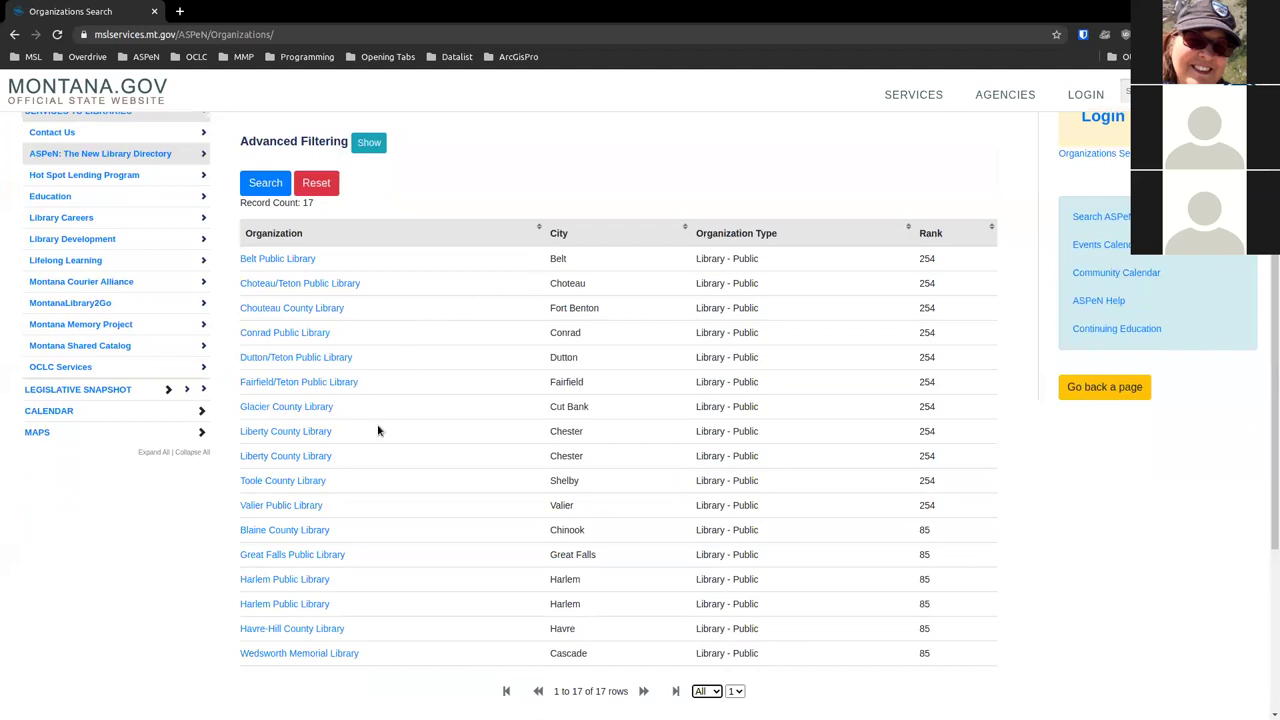
# Replace the organization search term with "Fort Benton" and run the search
pyautogui.scroll(2, 691, 406)
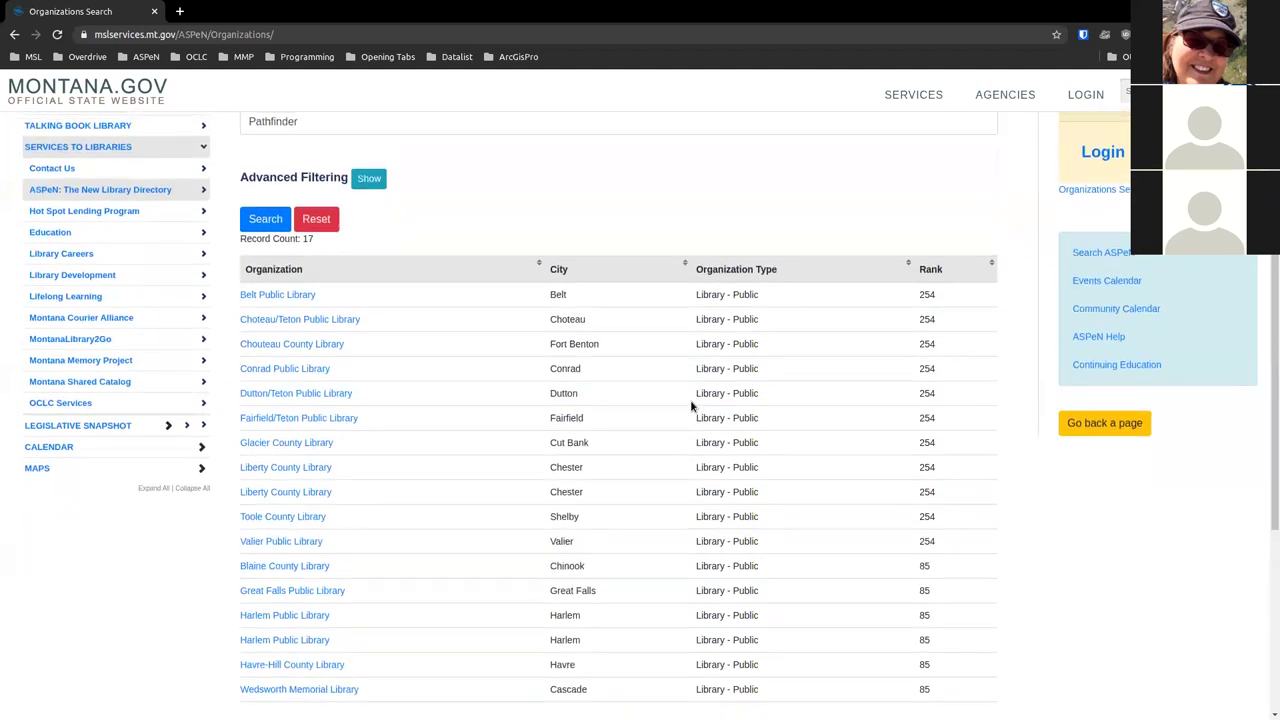
pyautogui.doubleClick(342, 203)
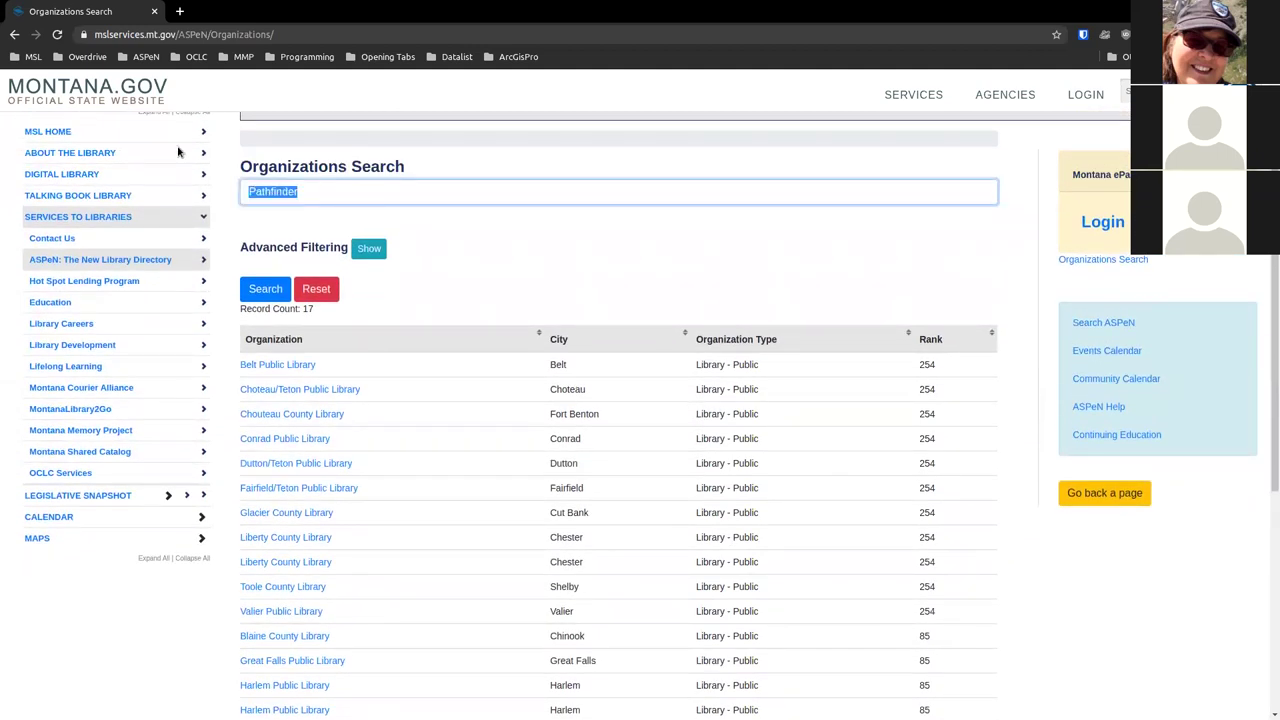
pyautogui.write('Fort Benton')
pyautogui.click(263, 289)
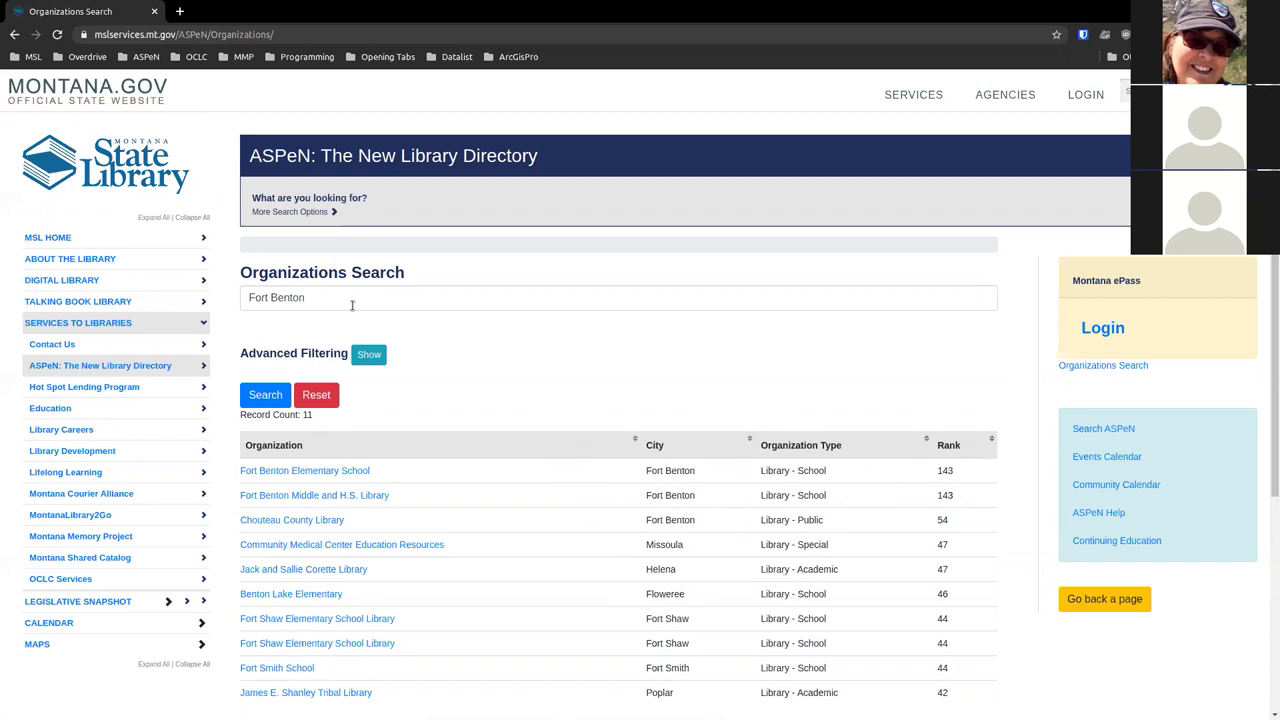
# Filter the Fort Benton organization search by the organization type Library - Public and run it
pyautogui.click(261, 296)
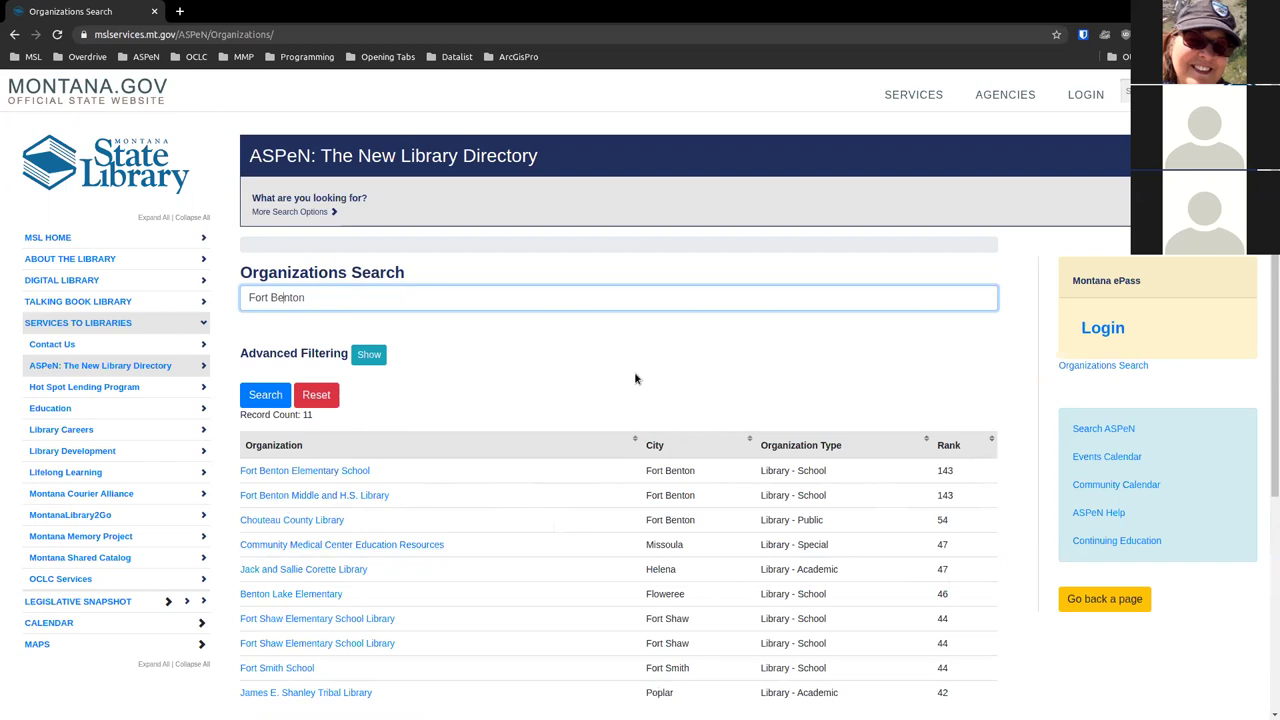
pyautogui.click(370, 355)
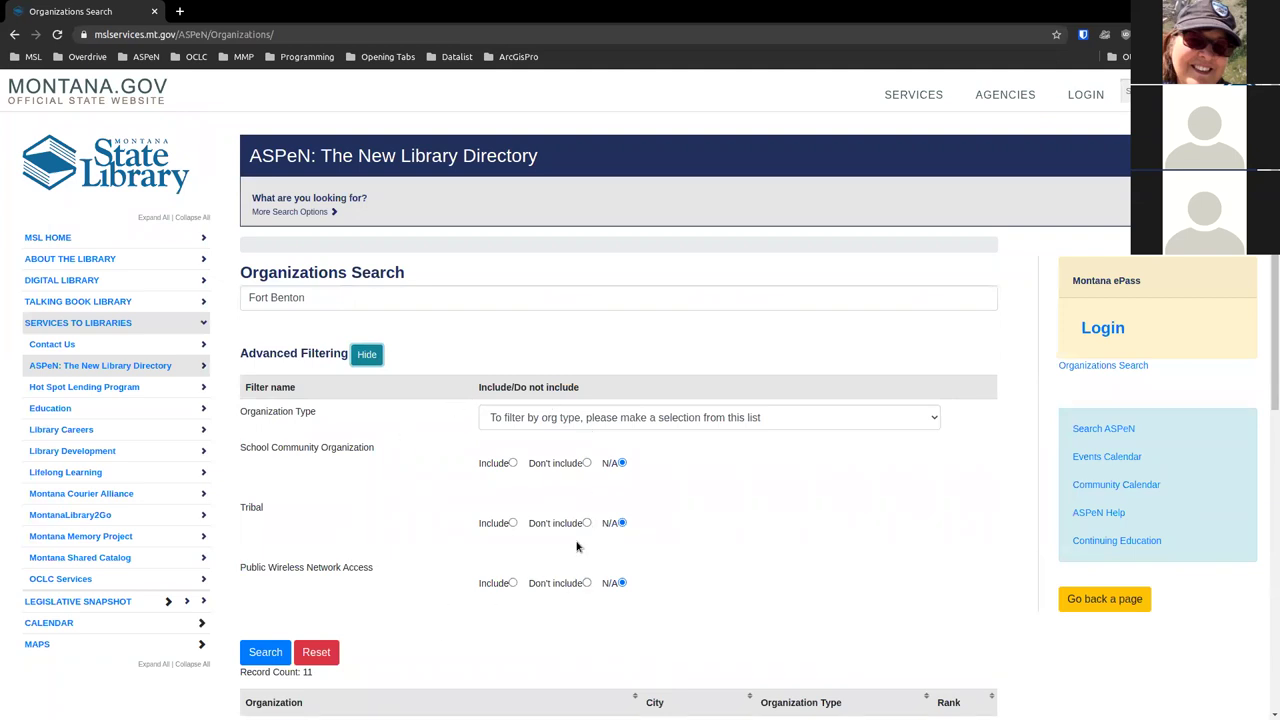
pyautogui.click(602, 416)
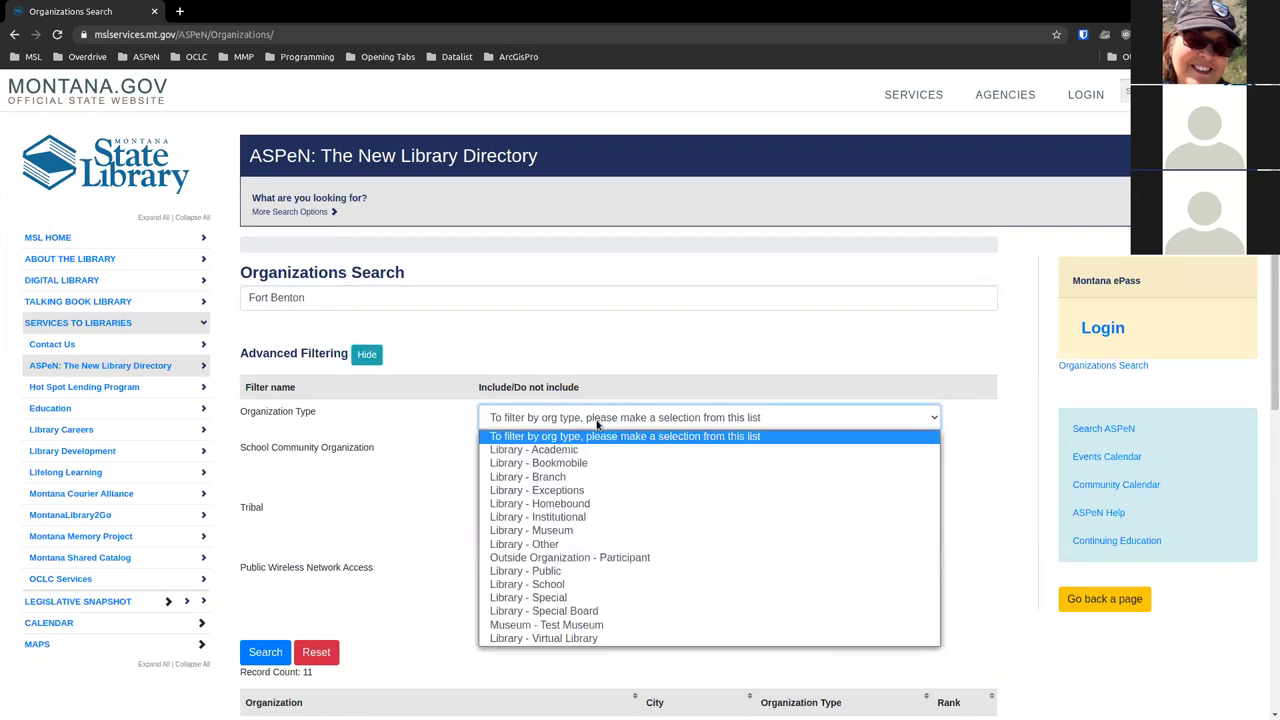
pyautogui.click(558, 571)
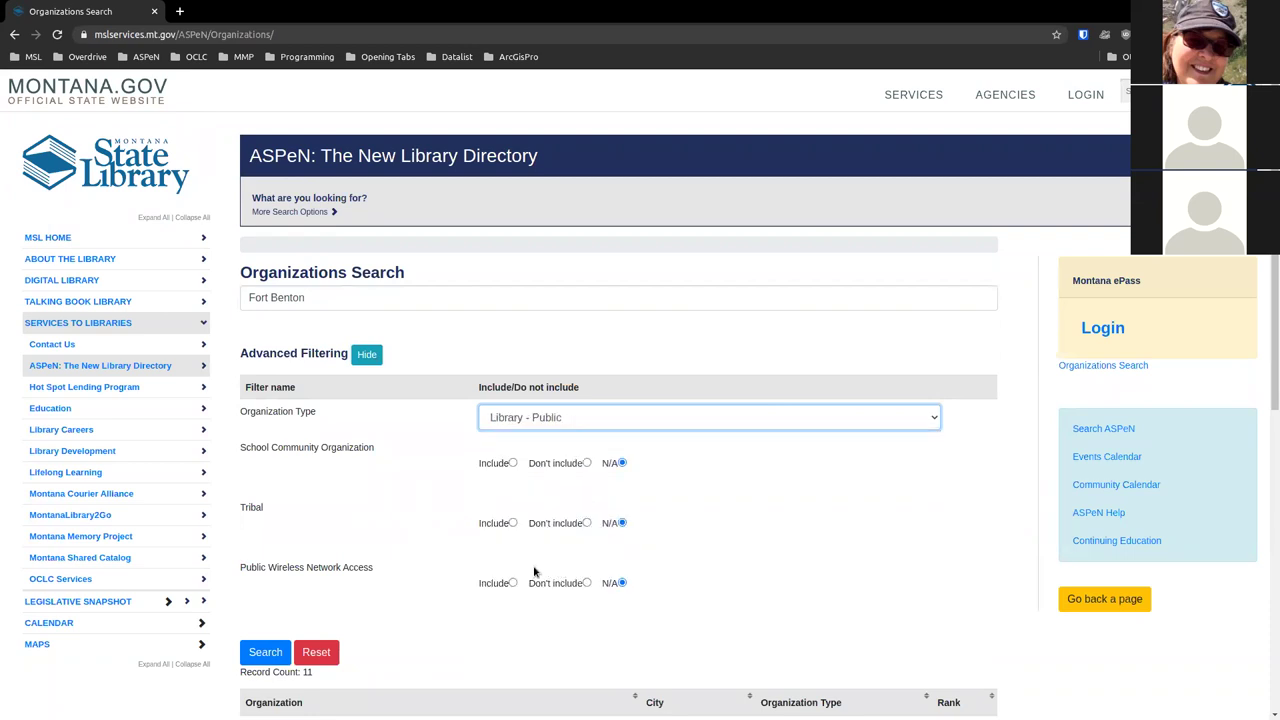
pyautogui.click(265, 652)
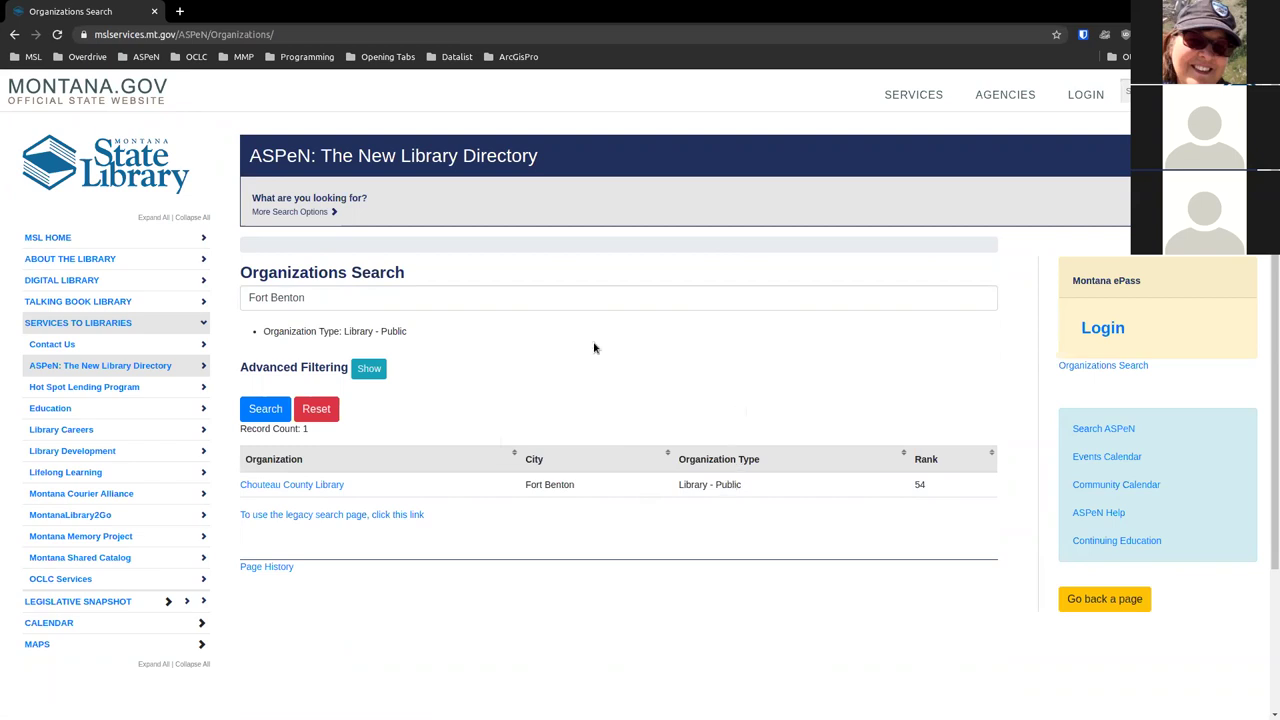
# Return to the Search ASPeN page and open the Services directory
pyautogui.click(1107, 430)
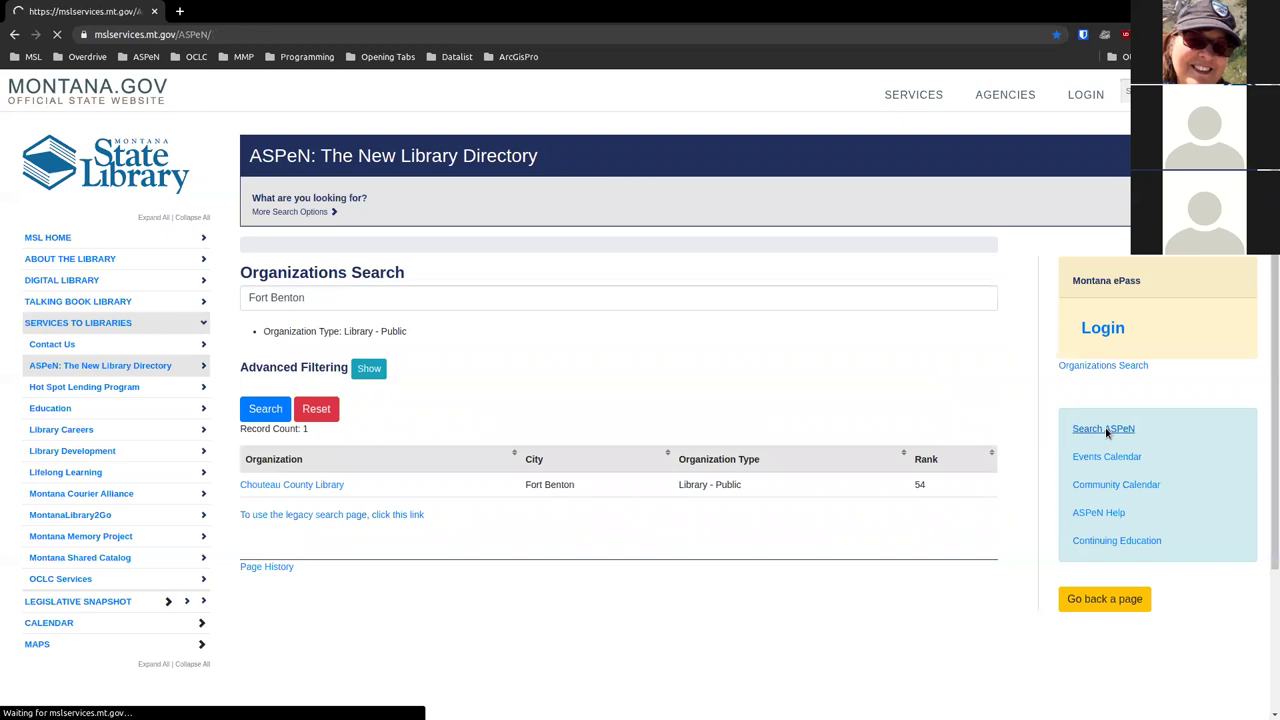
pyautogui.scroll(-3, 826, 413)
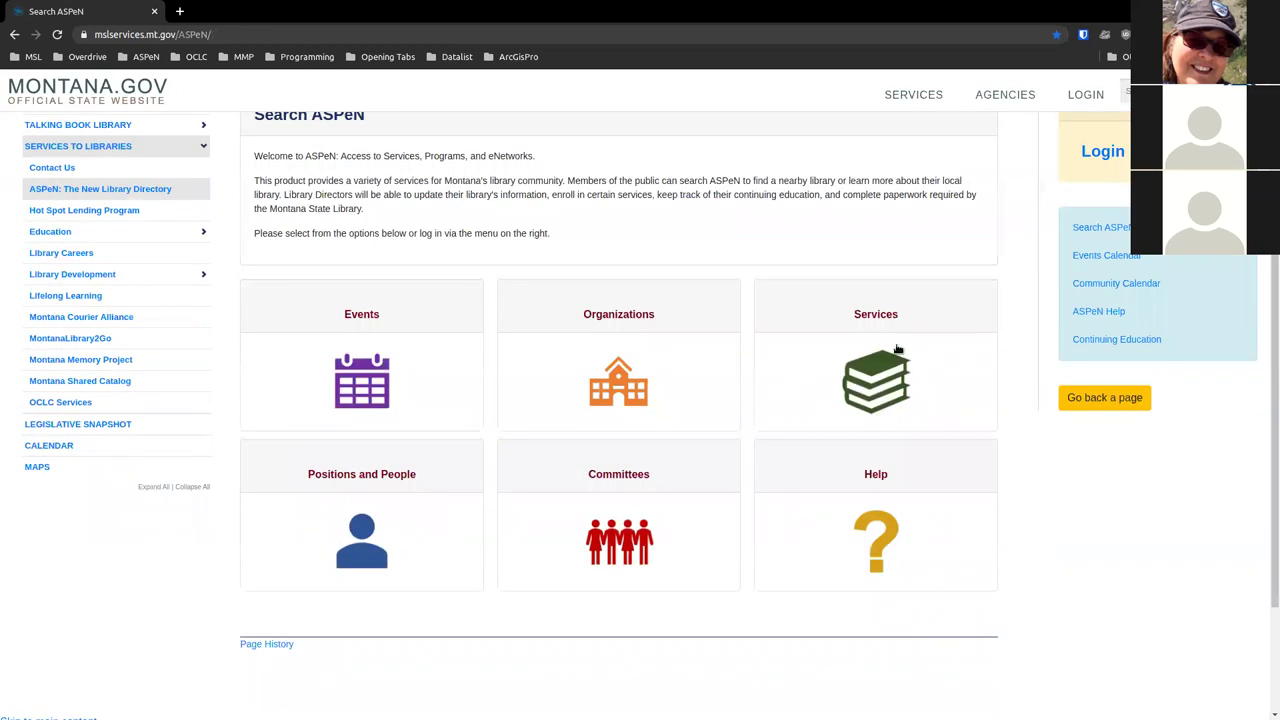
pyautogui.click(883, 373)
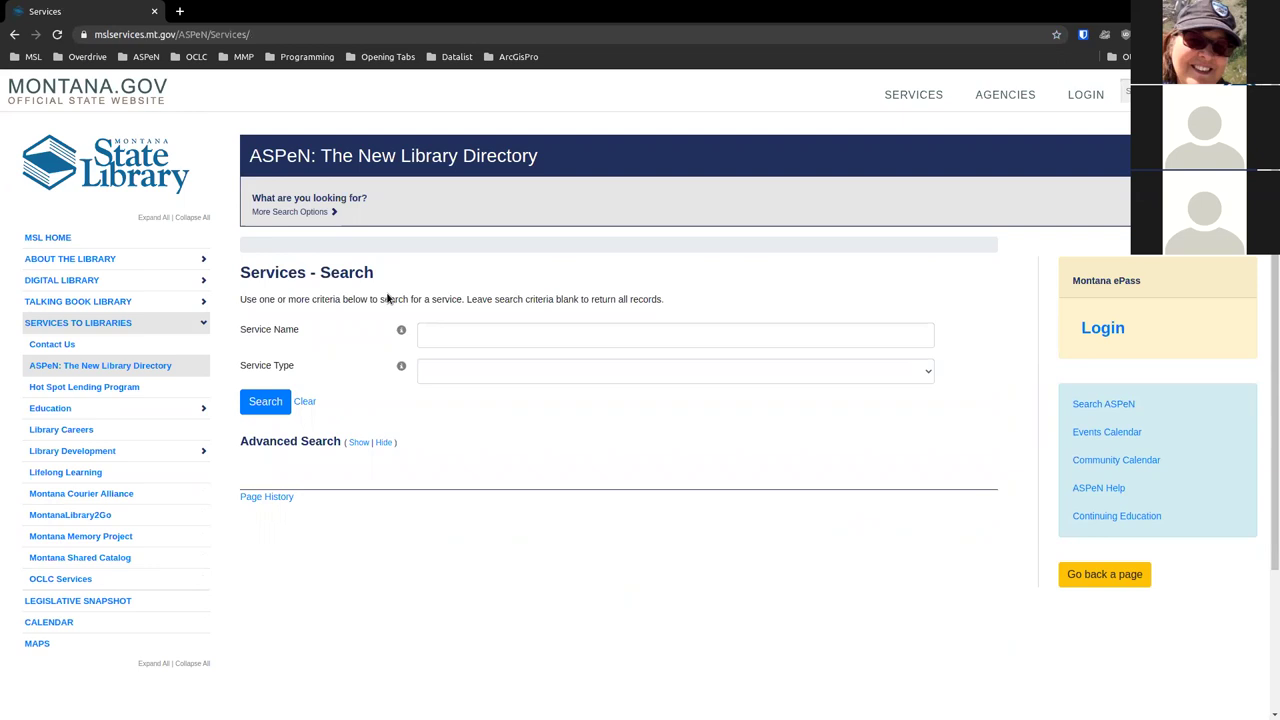
# List all services by searching with blank criteria and open the Montana Courier Alliance entry
pyautogui.click(262, 403)
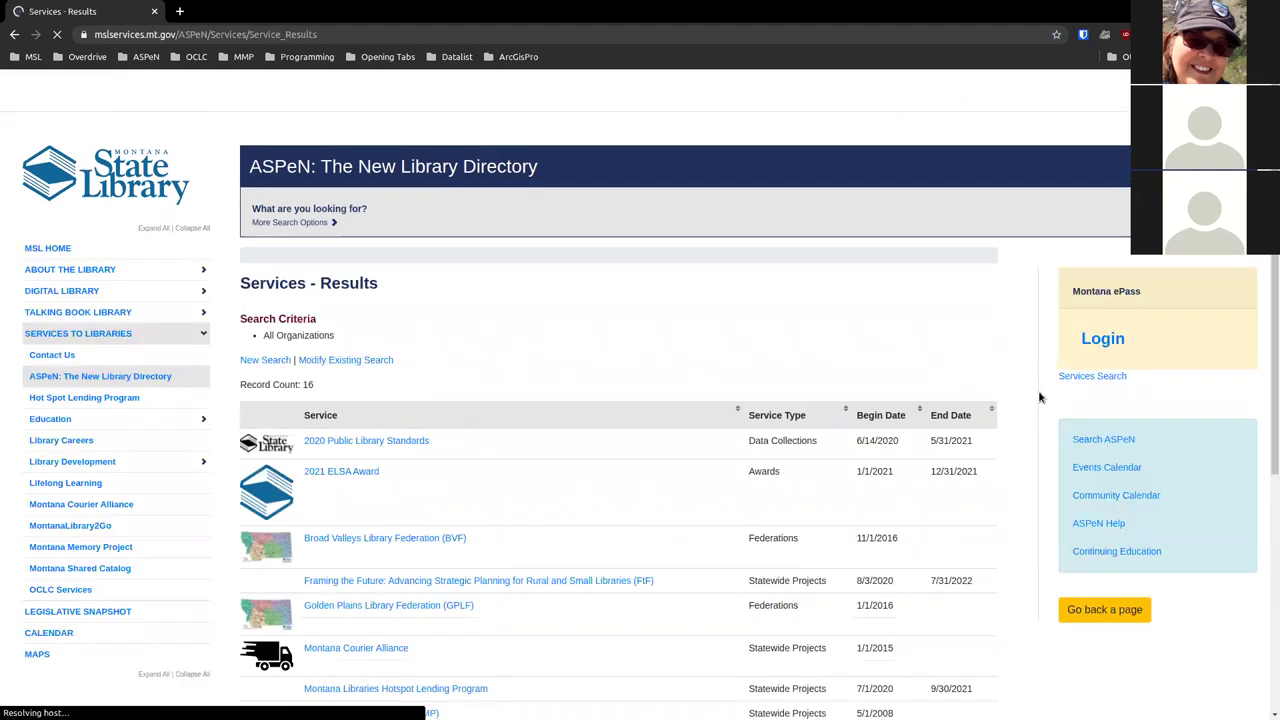
pyautogui.scroll(-1, 722, 390)
pyautogui.scroll(-2, 722, 390)
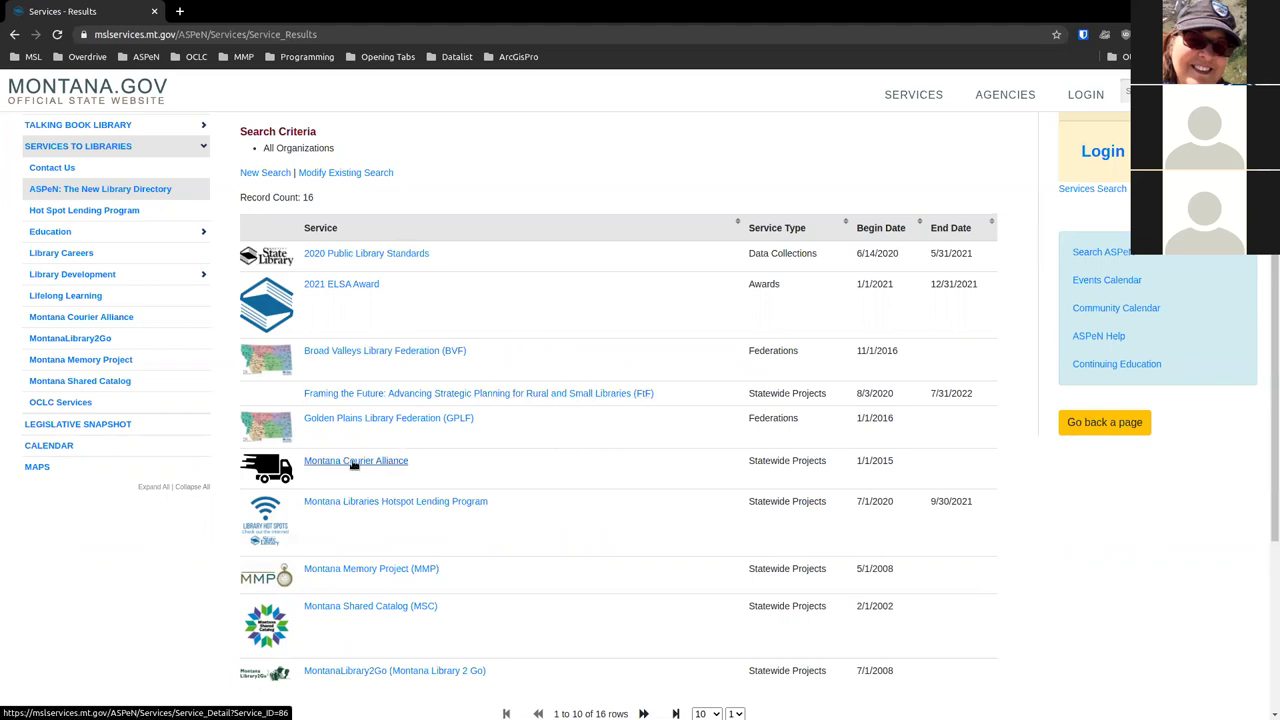
pyautogui.scroll(2, 352, 465)
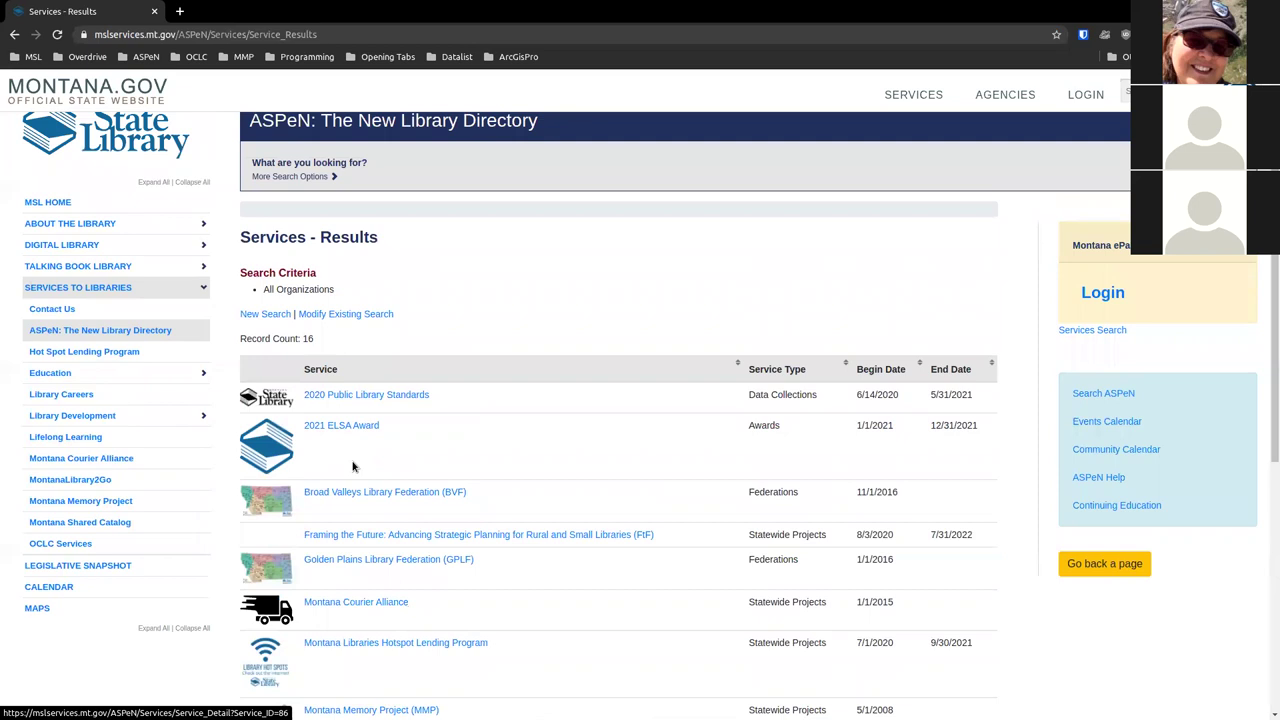
pyautogui.scroll(-1, 352, 466)
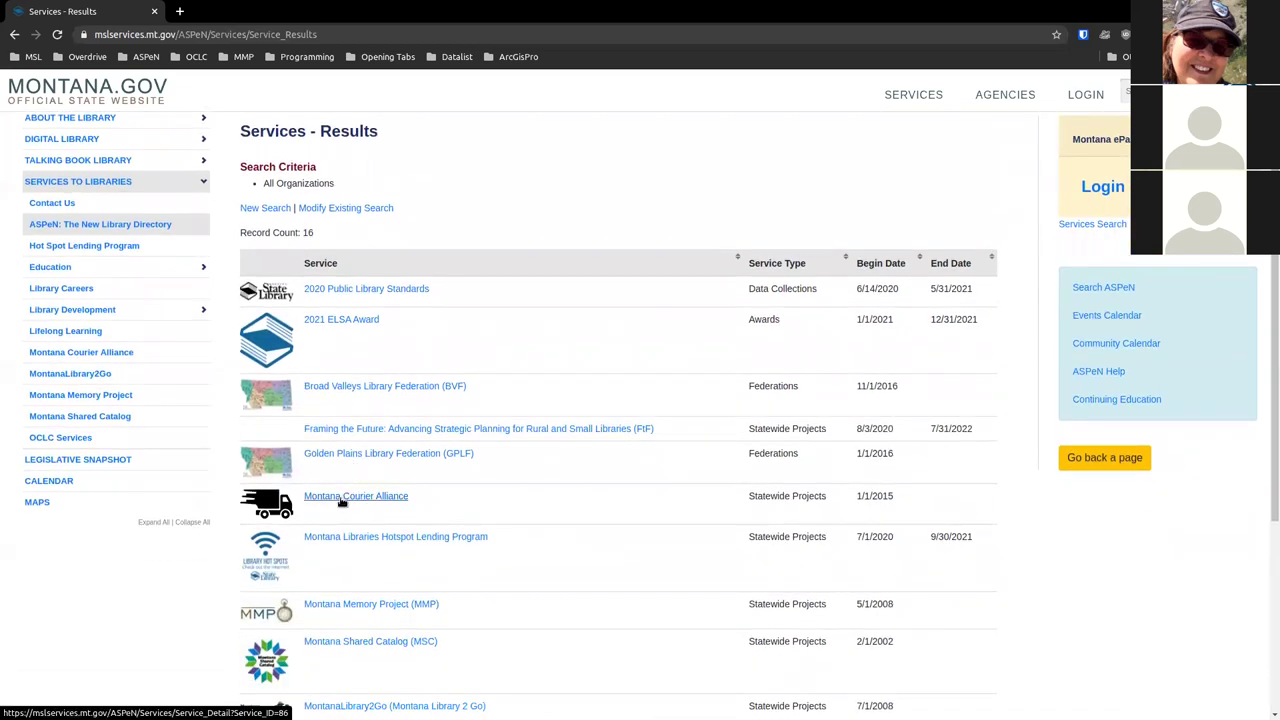
pyautogui.click(342, 503)
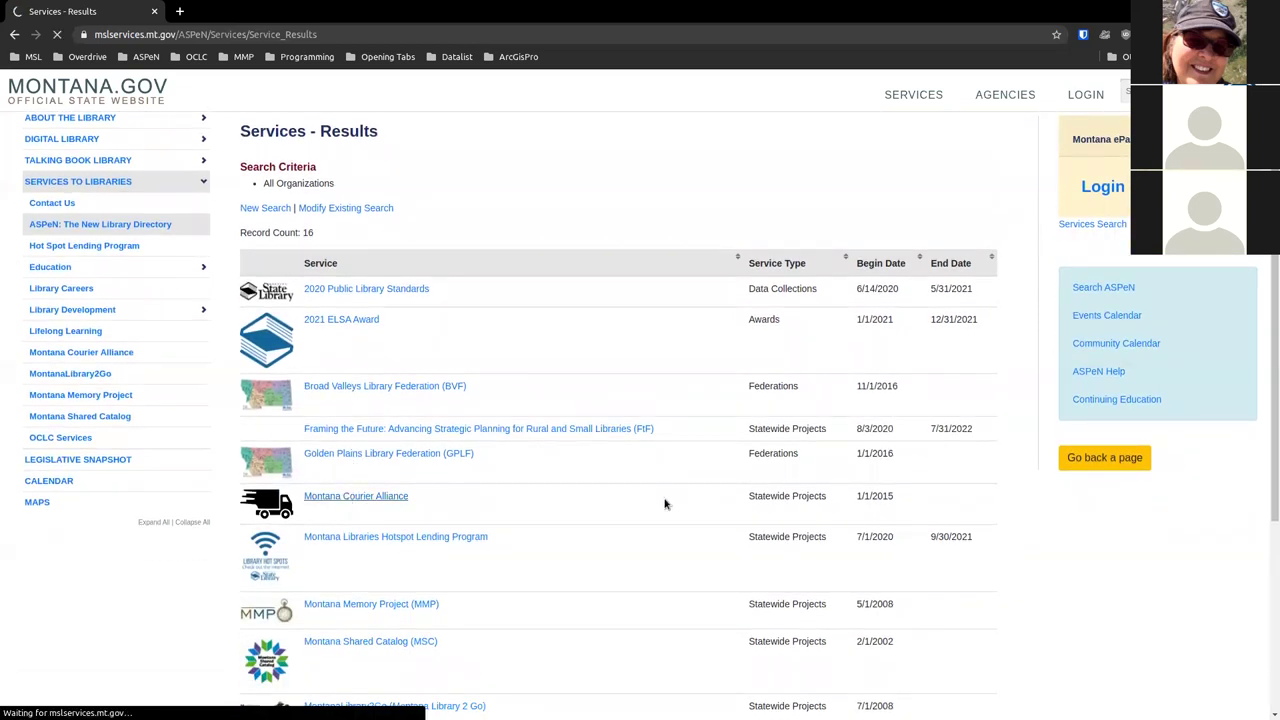
# Look through the Montana Courier Alliance's service details, contacts, committees, events and participating libraries
pyautogui.scroll(-2, 665, 504)
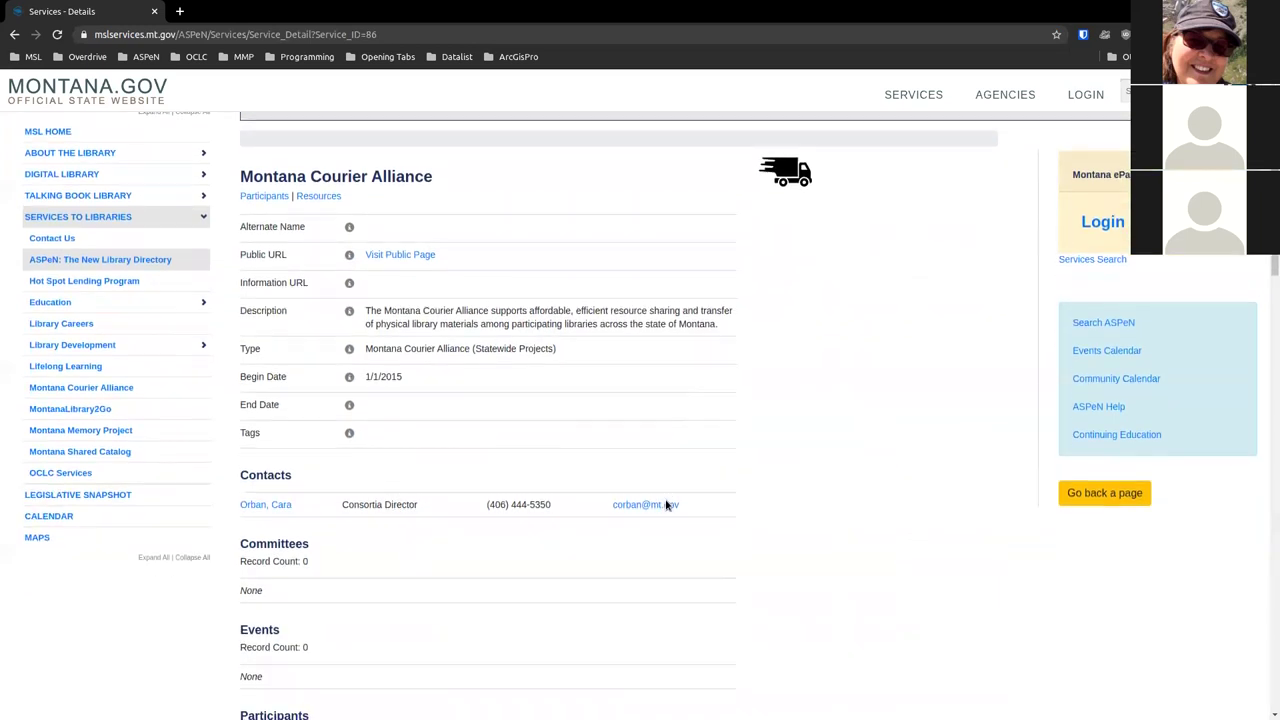
pyautogui.scroll(-1, 665, 504)
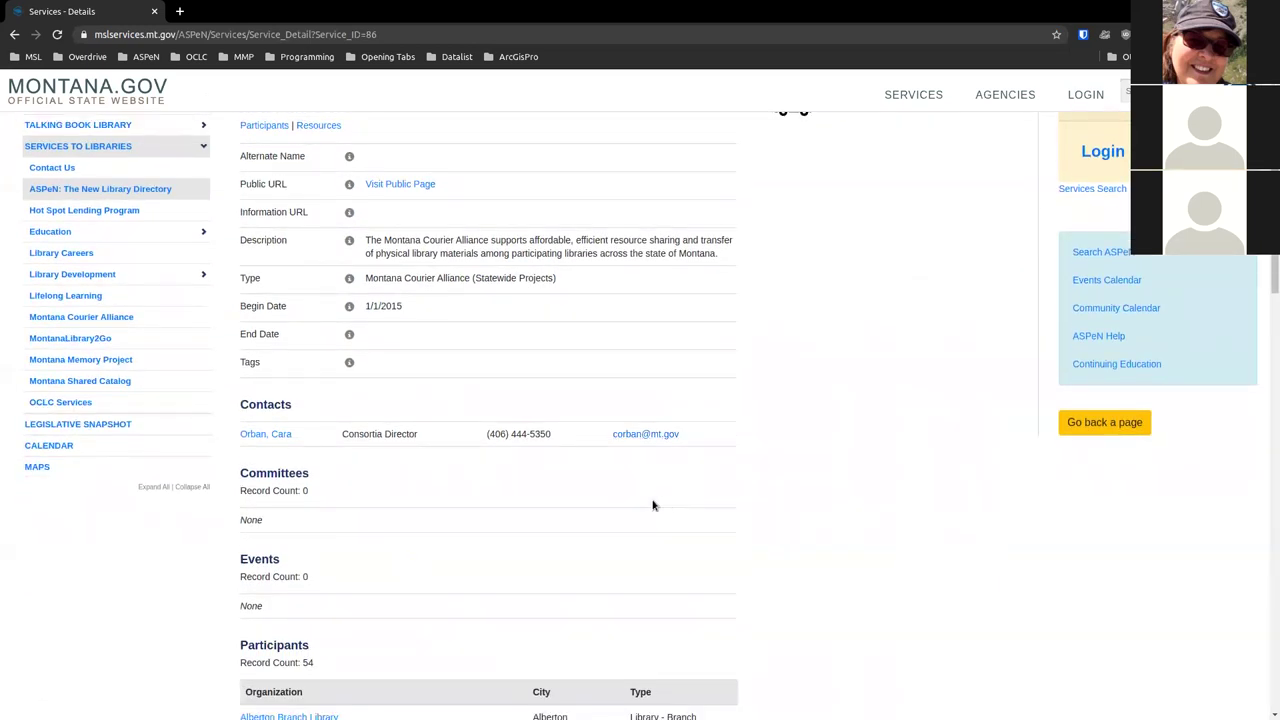
pyautogui.scroll(-2, 524, 490)
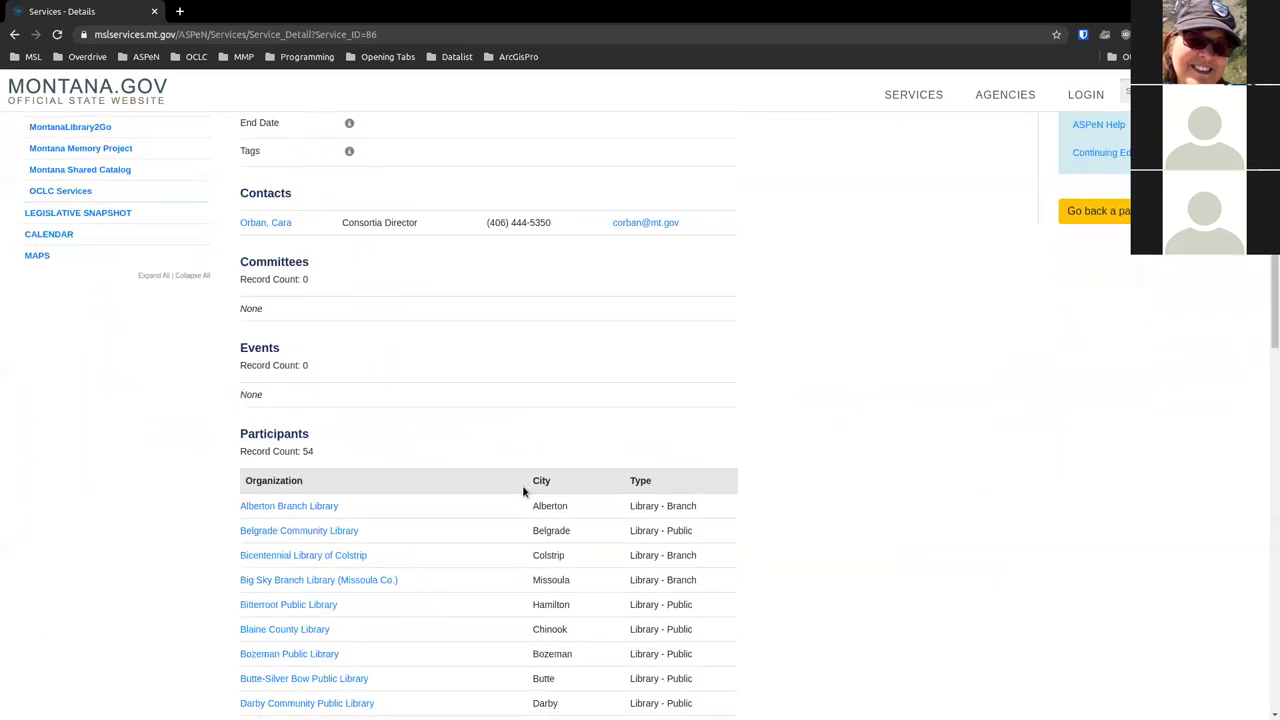
pyautogui.scroll(-2, 523, 491)
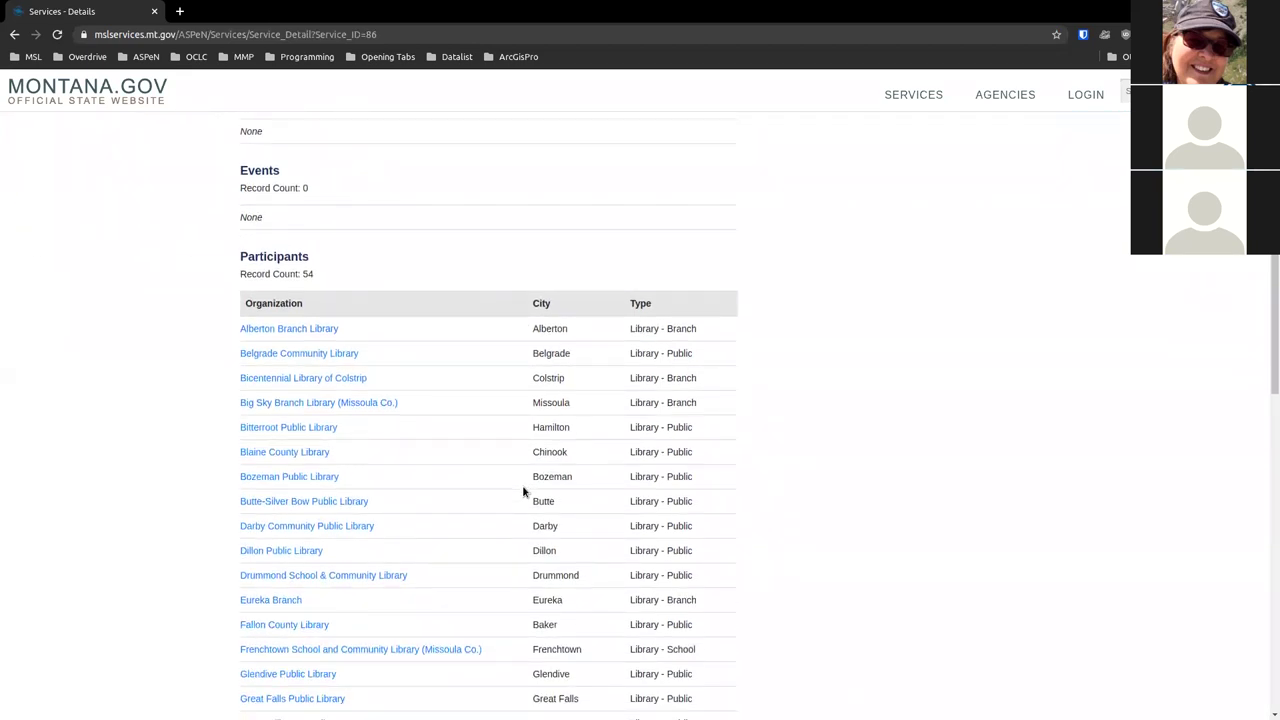
pyautogui.scroll(-1, 523, 491)
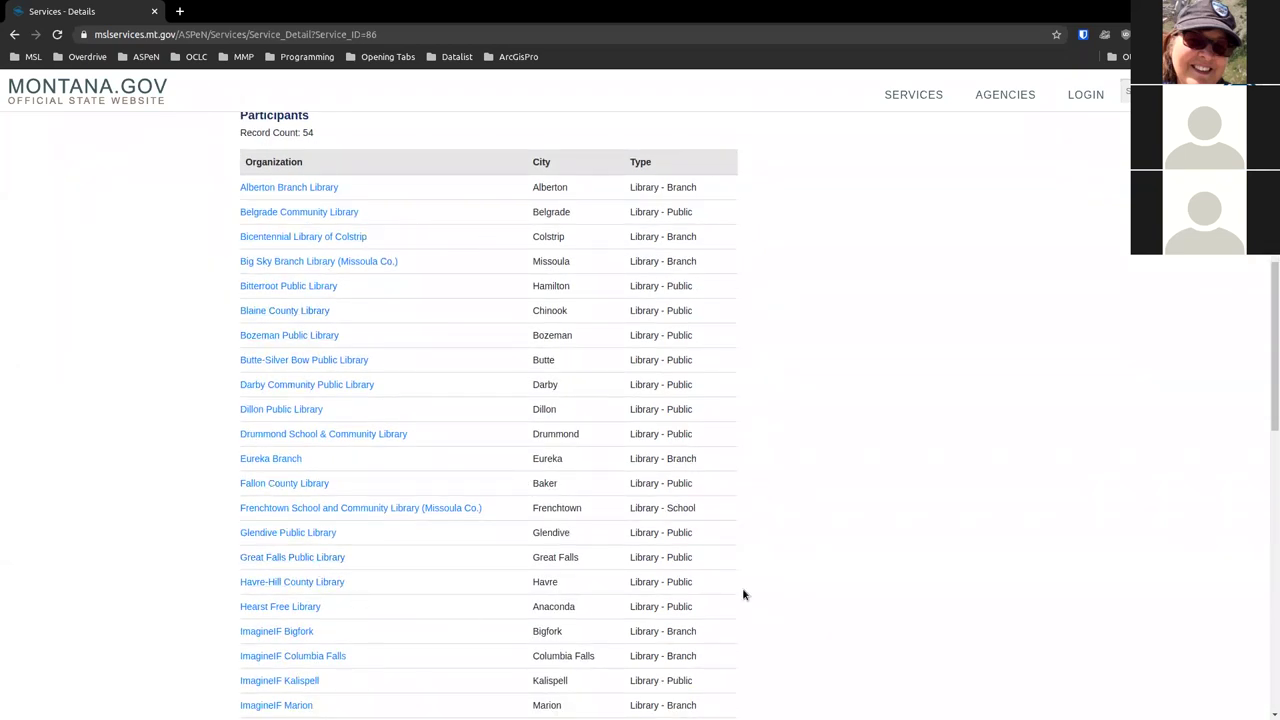
pyautogui.scroll(-1, 878, 534)
pyautogui.scroll(-1, 879, 534)
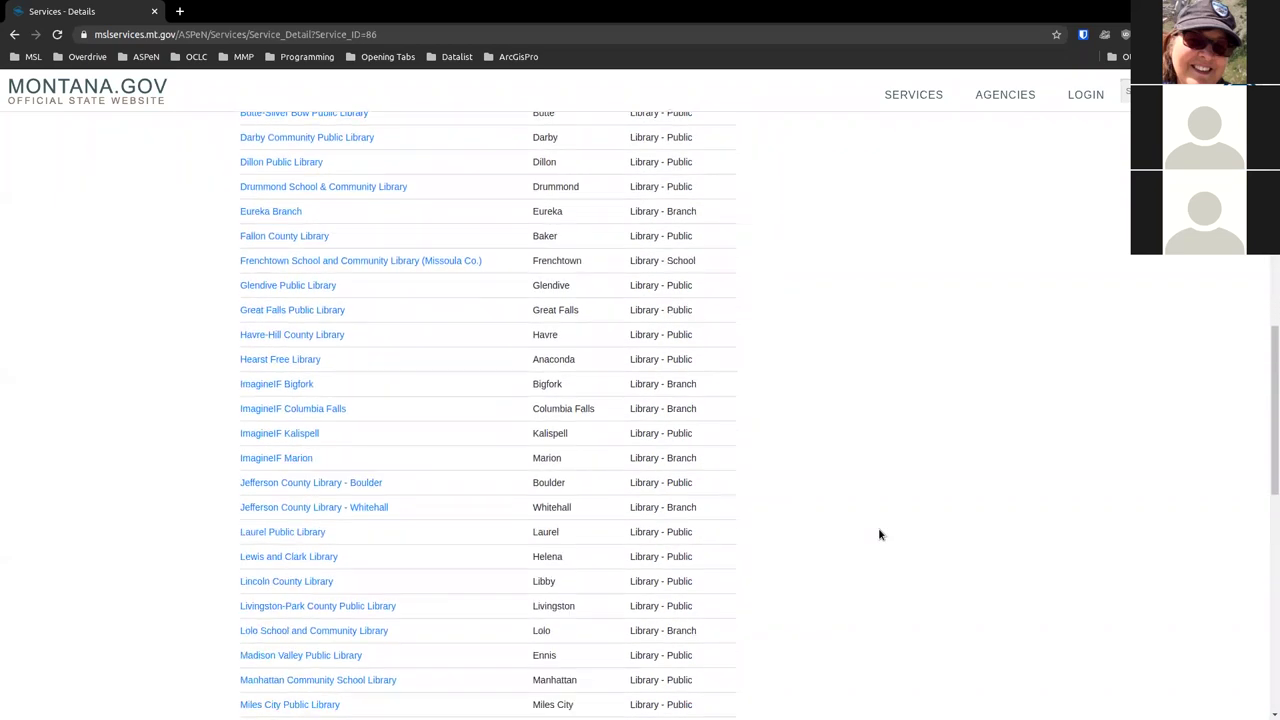
pyautogui.scroll(7, 879, 534)
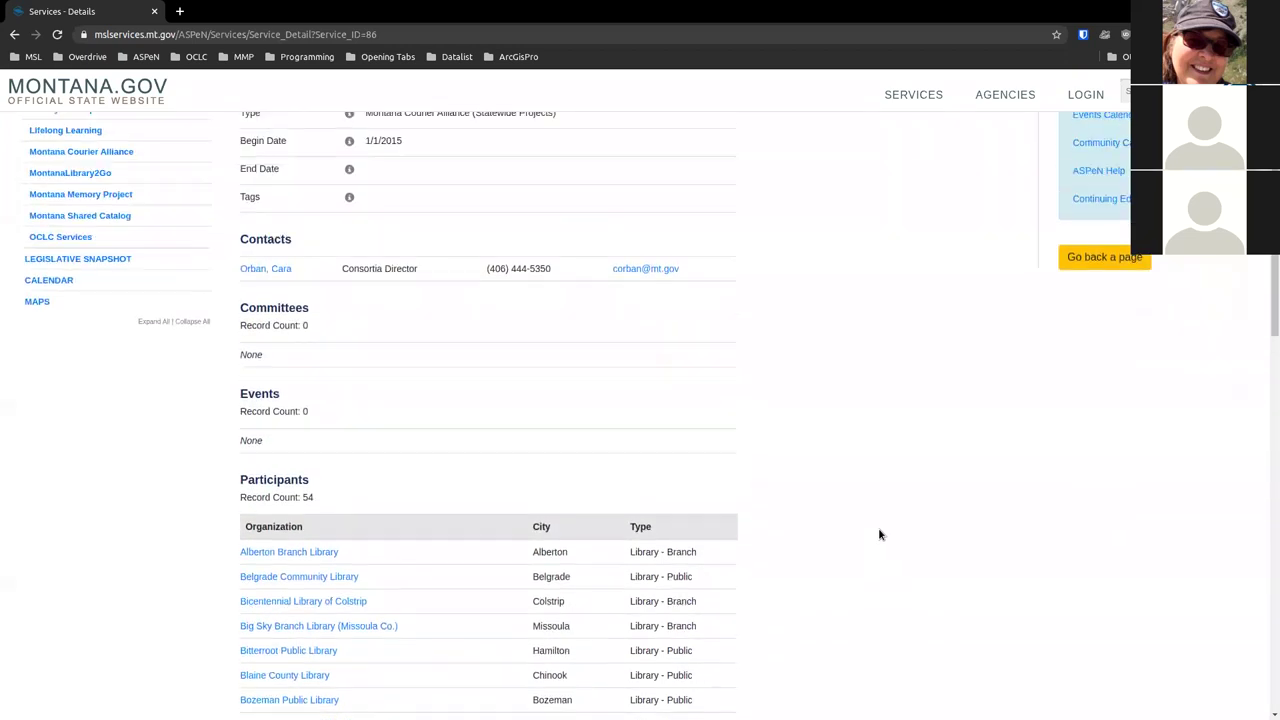
pyautogui.scroll(1, 879, 534)
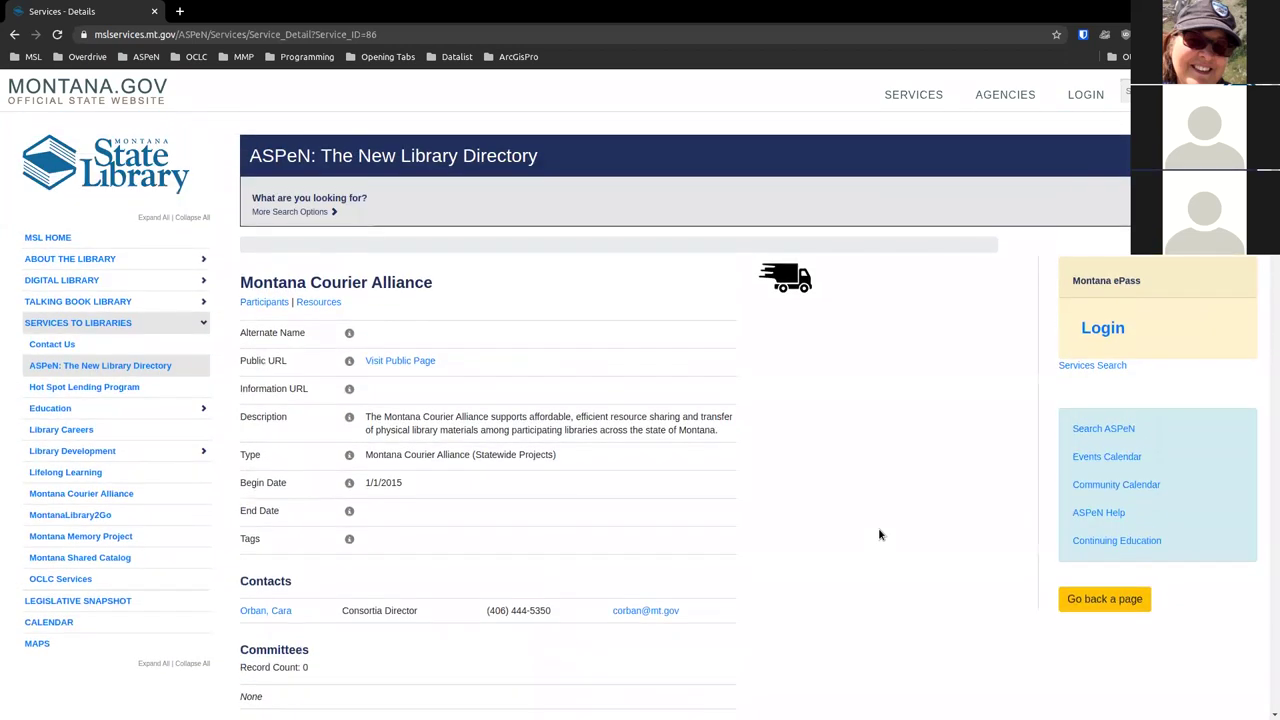
# Return to the Search ASPeN page and open the Positions and People directory
pyautogui.click(1101, 430)
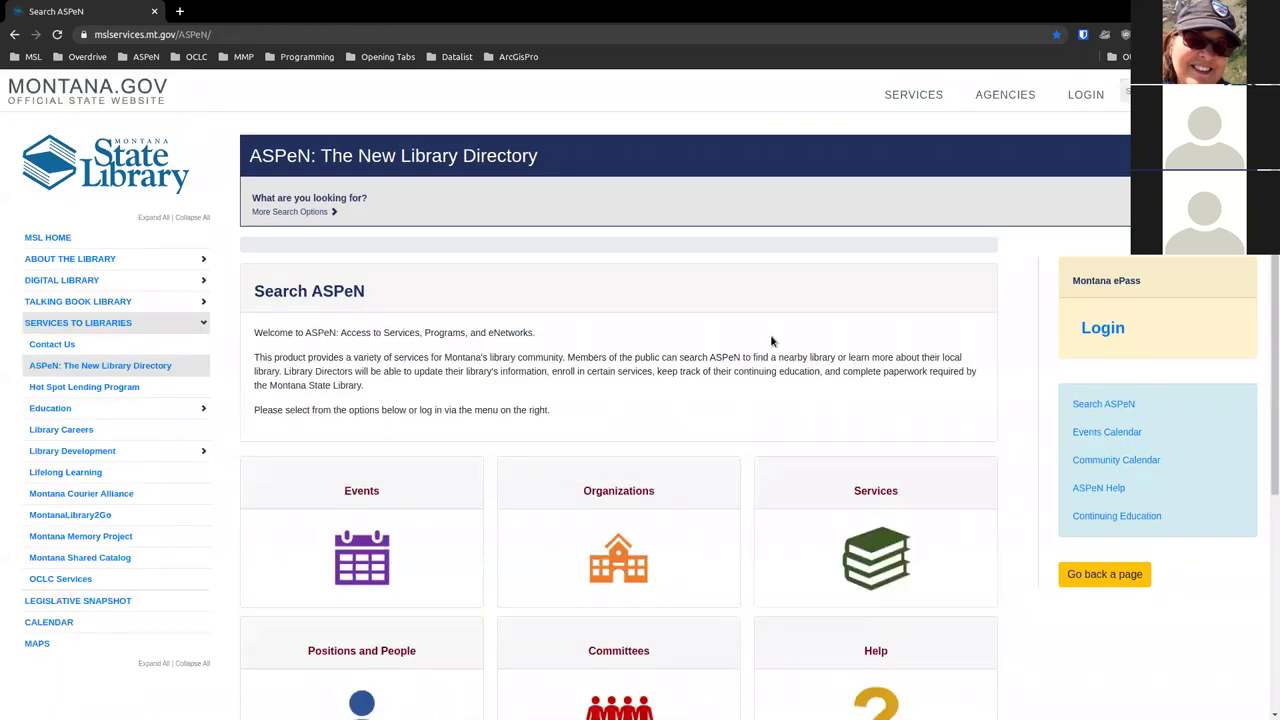
pyautogui.scroll(-1, 754, 331)
pyautogui.scroll(-4, 754, 331)
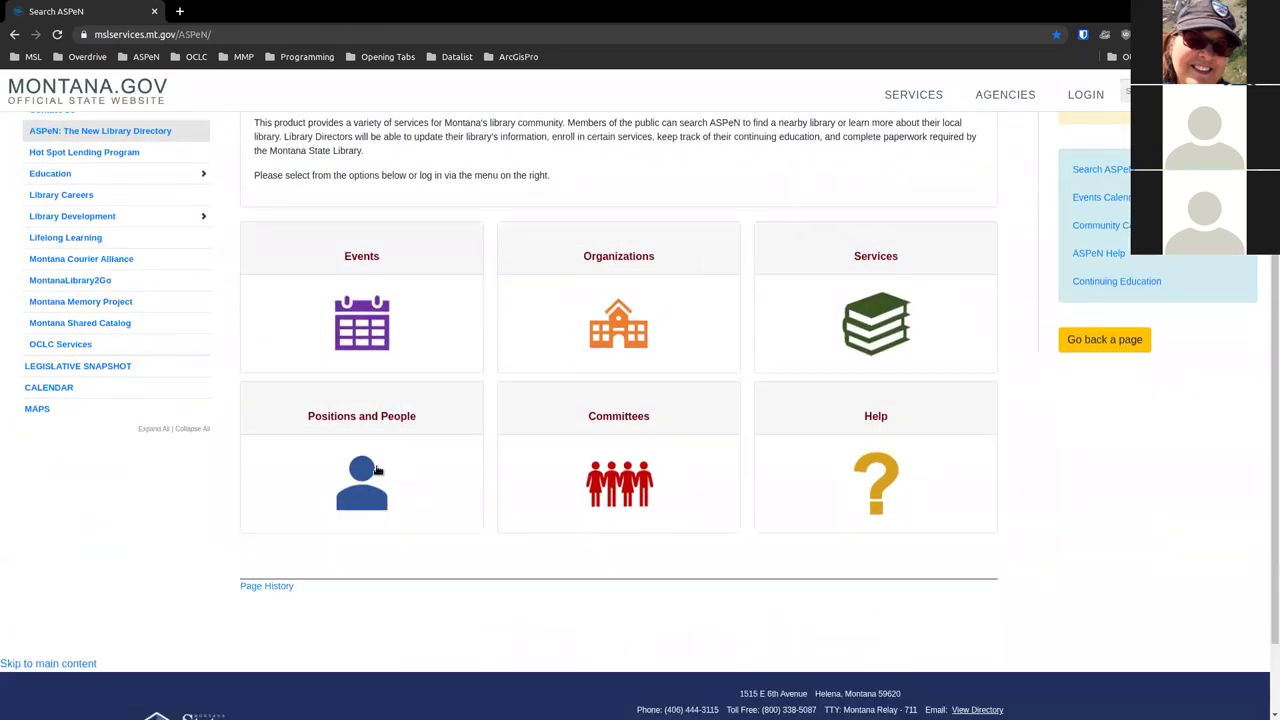
pyautogui.click(365, 482)
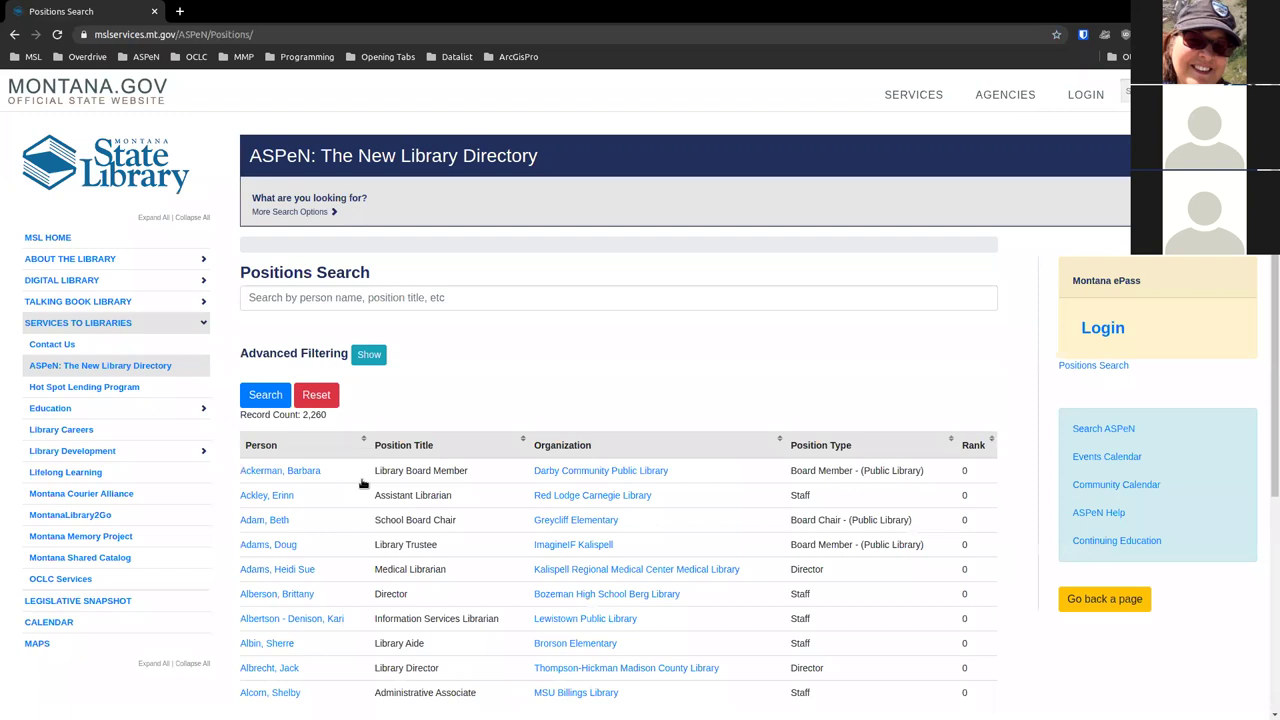
# Reveal the advanced filtering options of the positions search, examine them and hide them again
pyautogui.click(409, 298)
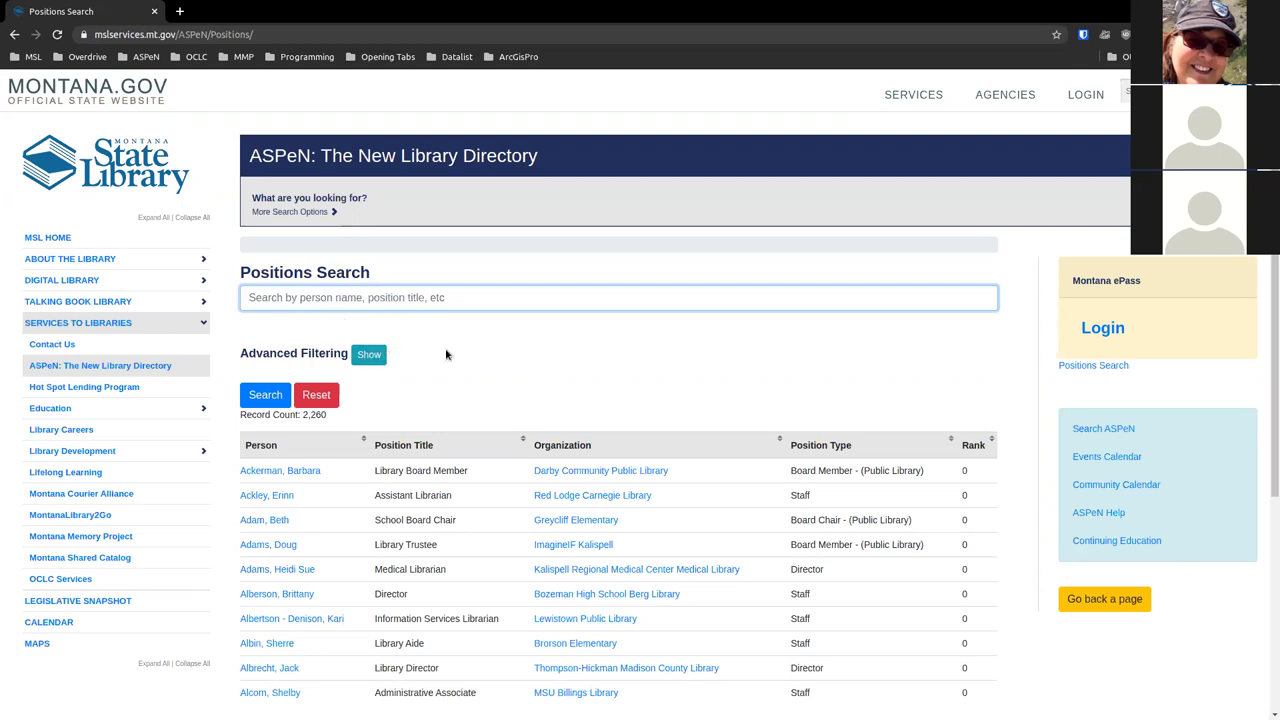
pyautogui.click(383, 359)
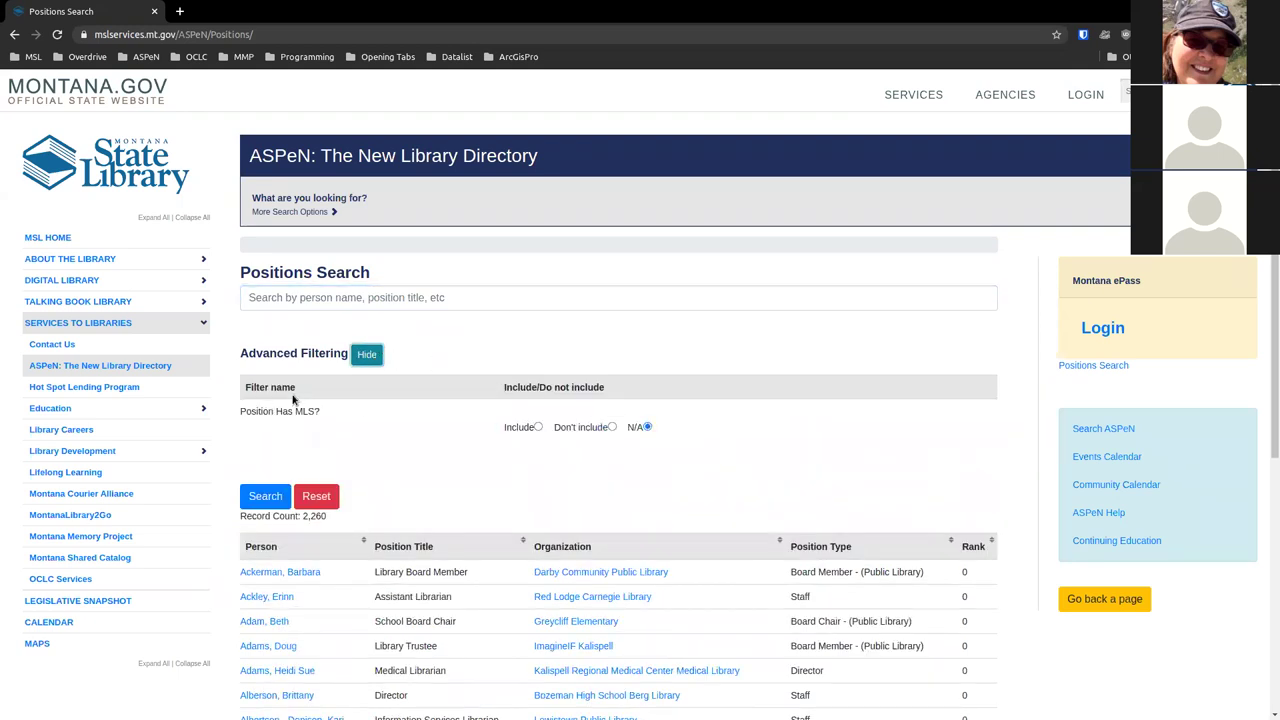
pyautogui.click(371, 356)
# Search the positions directory by a staff member's last name
pyautogui.click(376, 298)
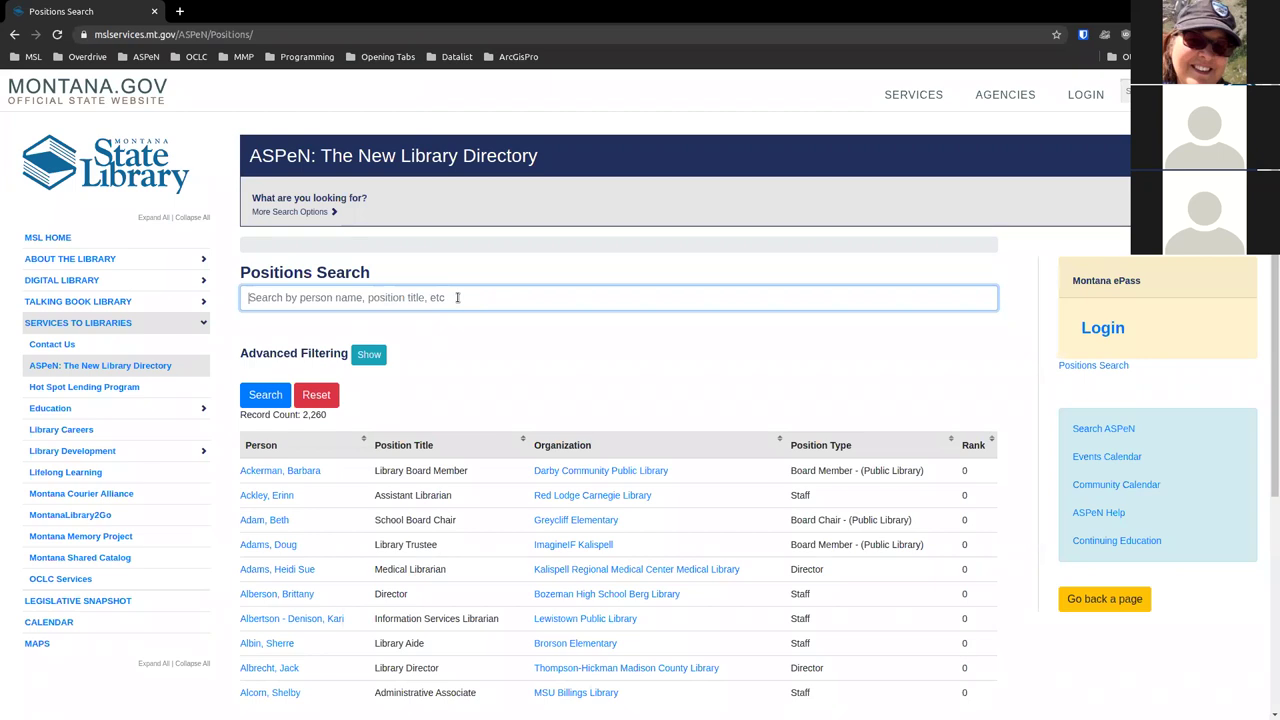
pyautogui.write('Flick')
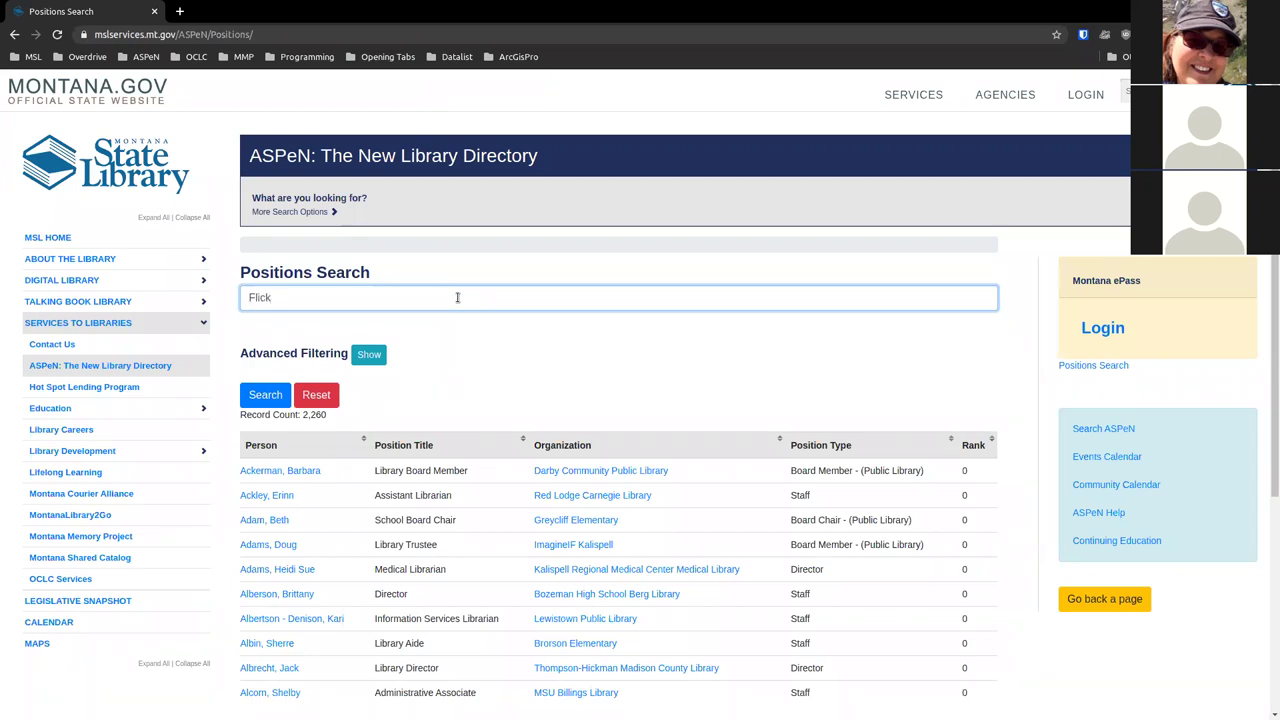
pyautogui.press('Return')
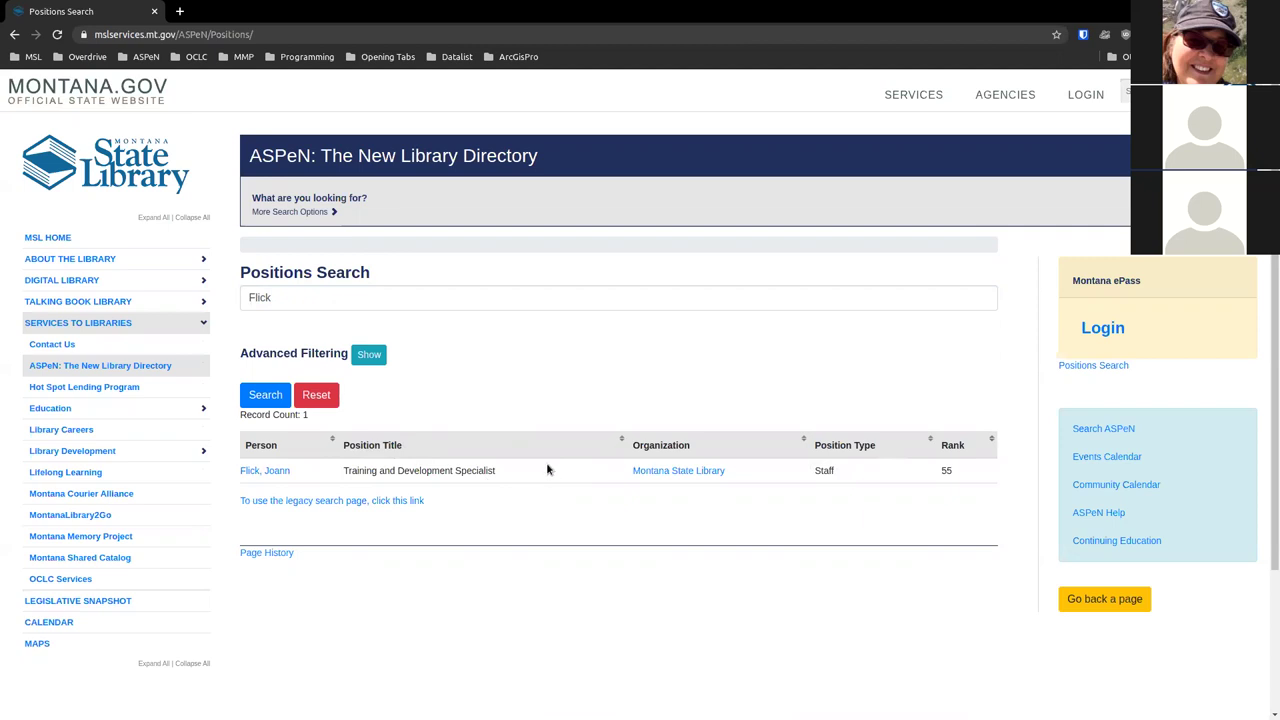
# Replace the positions search term with "Lewis and Clark" and run the search
pyautogui.doubleClick(303, 298)
pyautogui.write('Lewis and Clark')
pyautogui.press('Return')
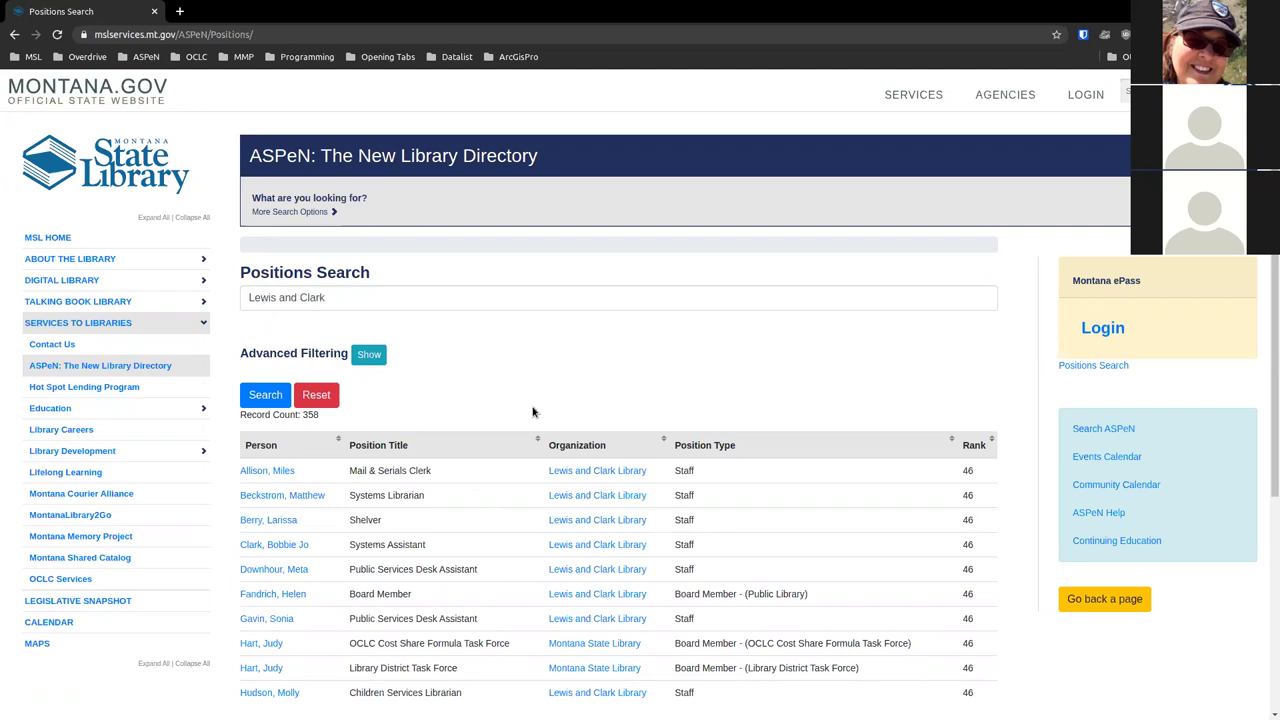
# Show all rows of the Lewis and Clark position results on one page and look through the listed people and organizations
pyautogui.scroll(-1, 481, 436)
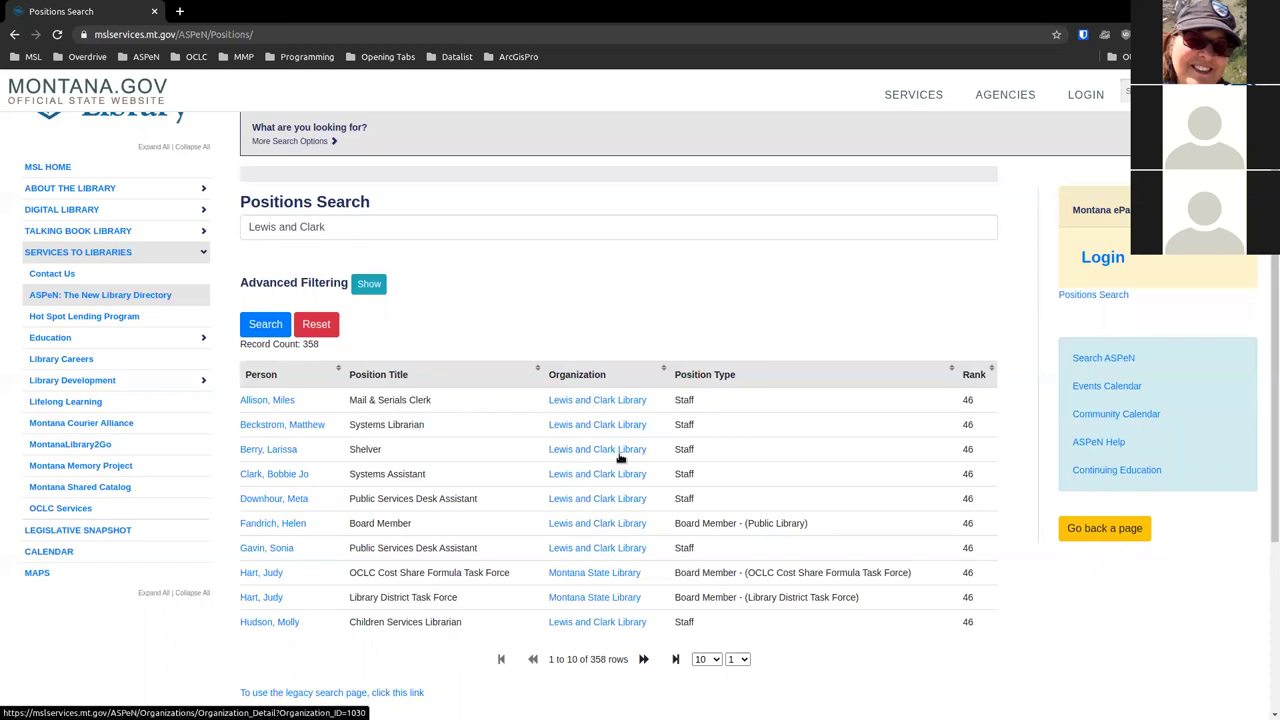
pyautogui.click(707, 660)
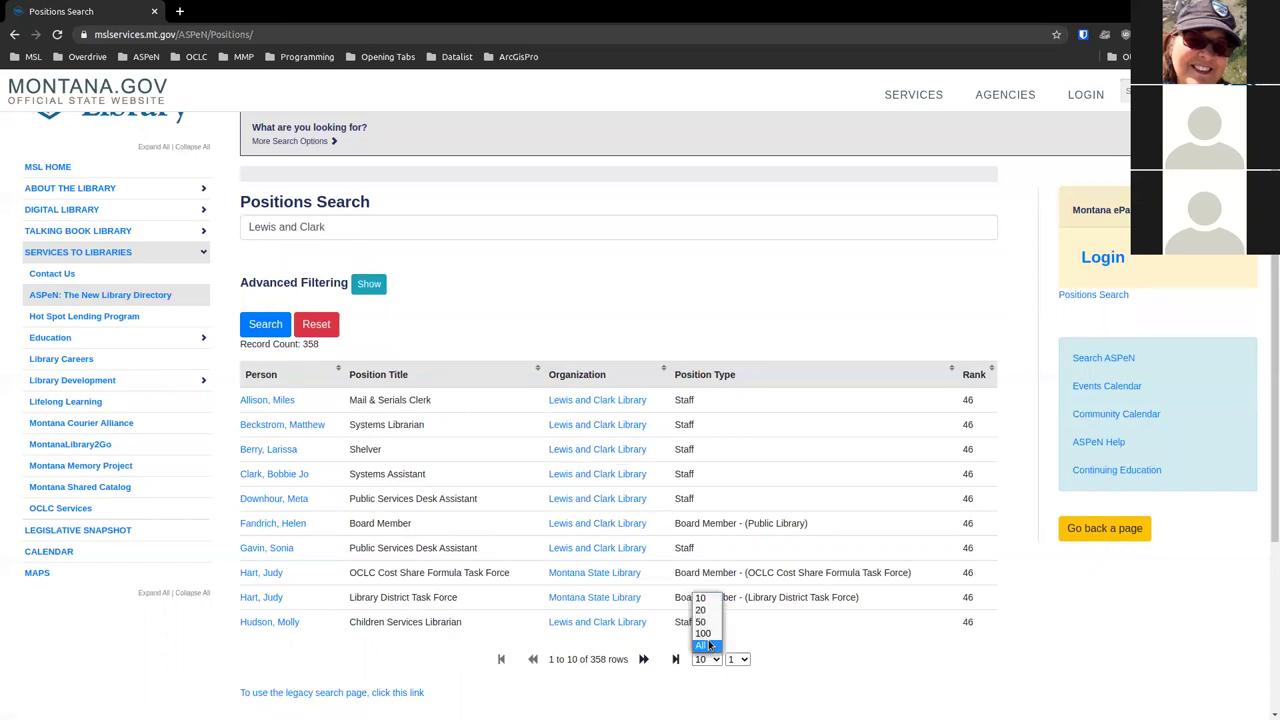
pyautogui.click(702, 645)
pyautogui.scroll(-1, 713, 618)
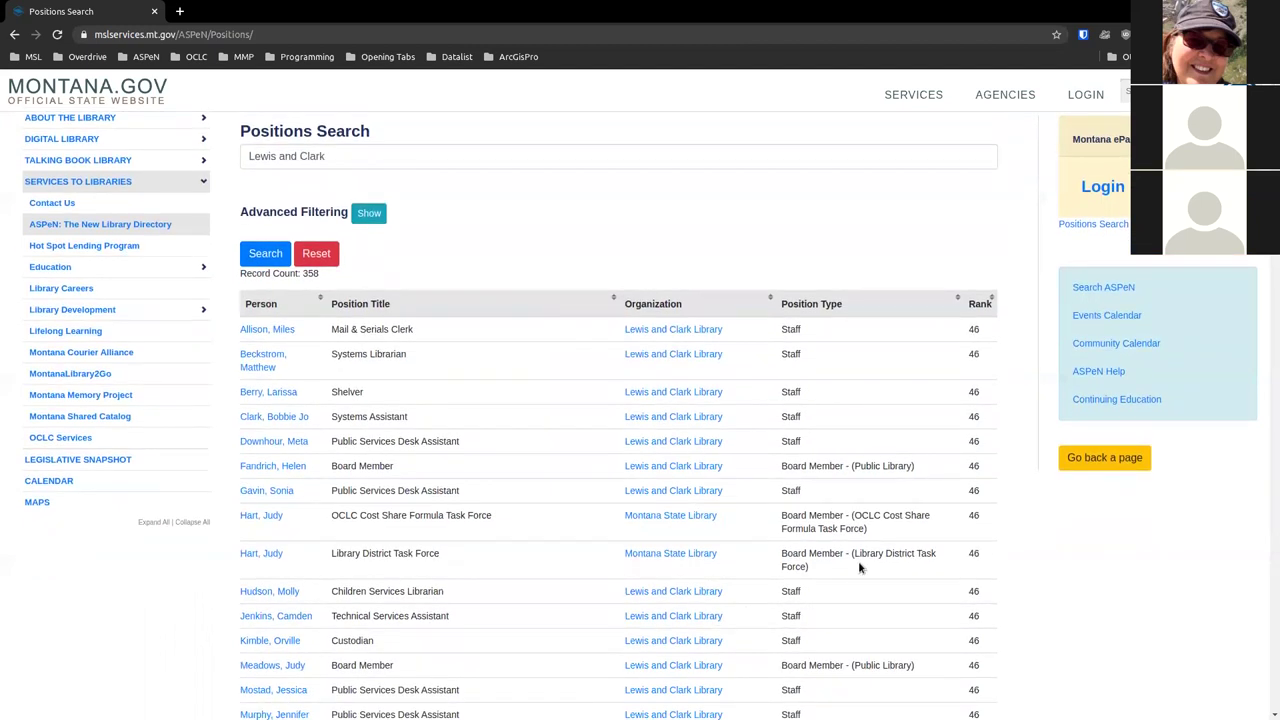
pyautogui.scroll(-2, 808, 490)
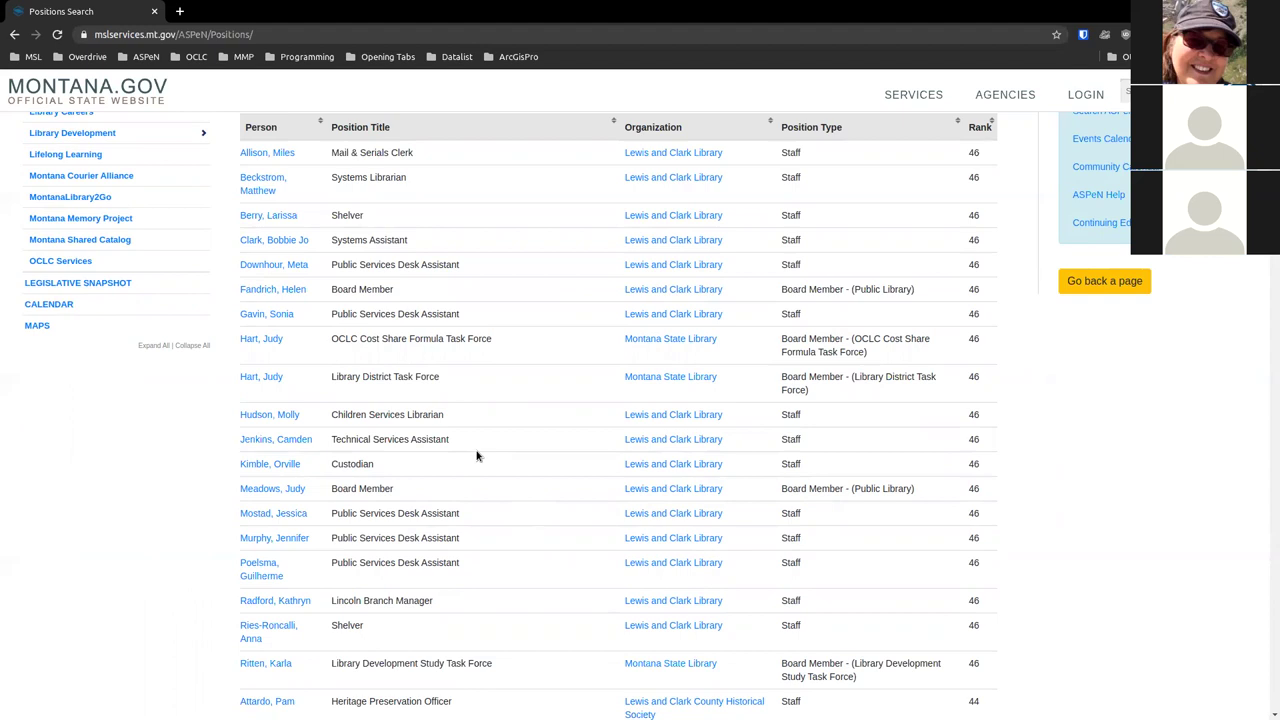
pyautogui.scroll(-1, 477, 456)
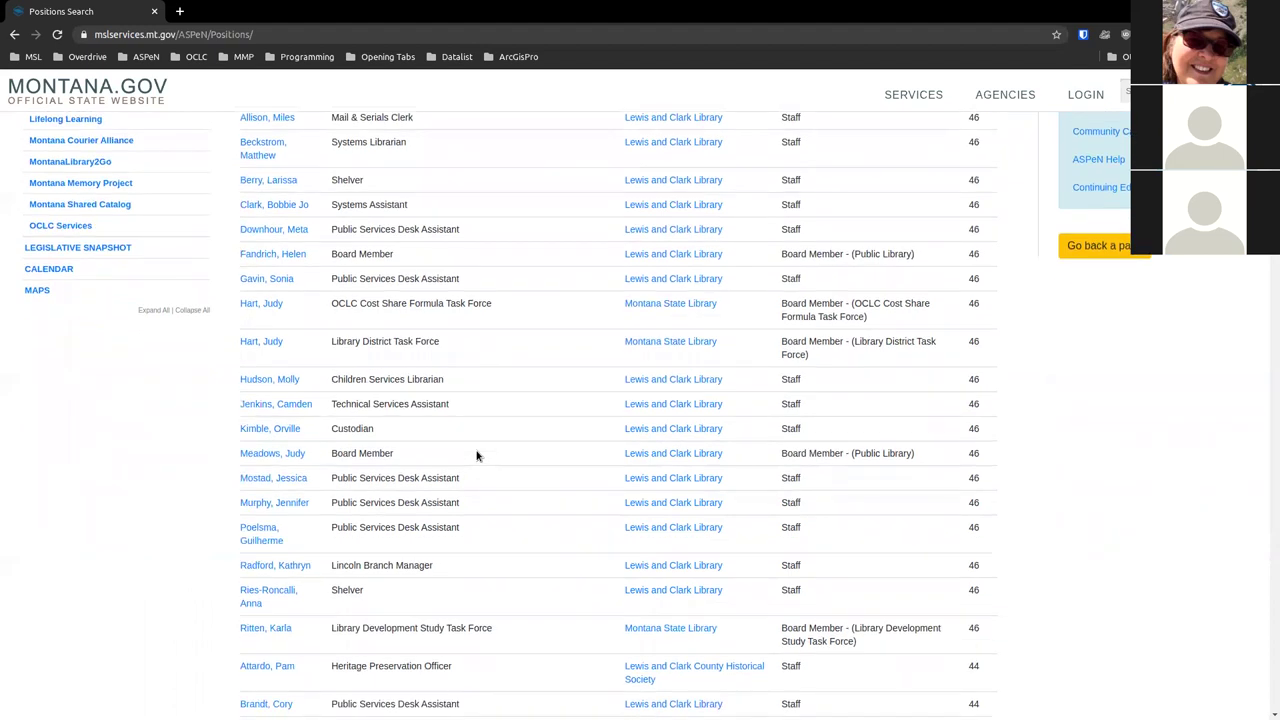
# Replace the positions search term with another staff member's last name and run the search
pyautogui.scroll(3, 477, 455)
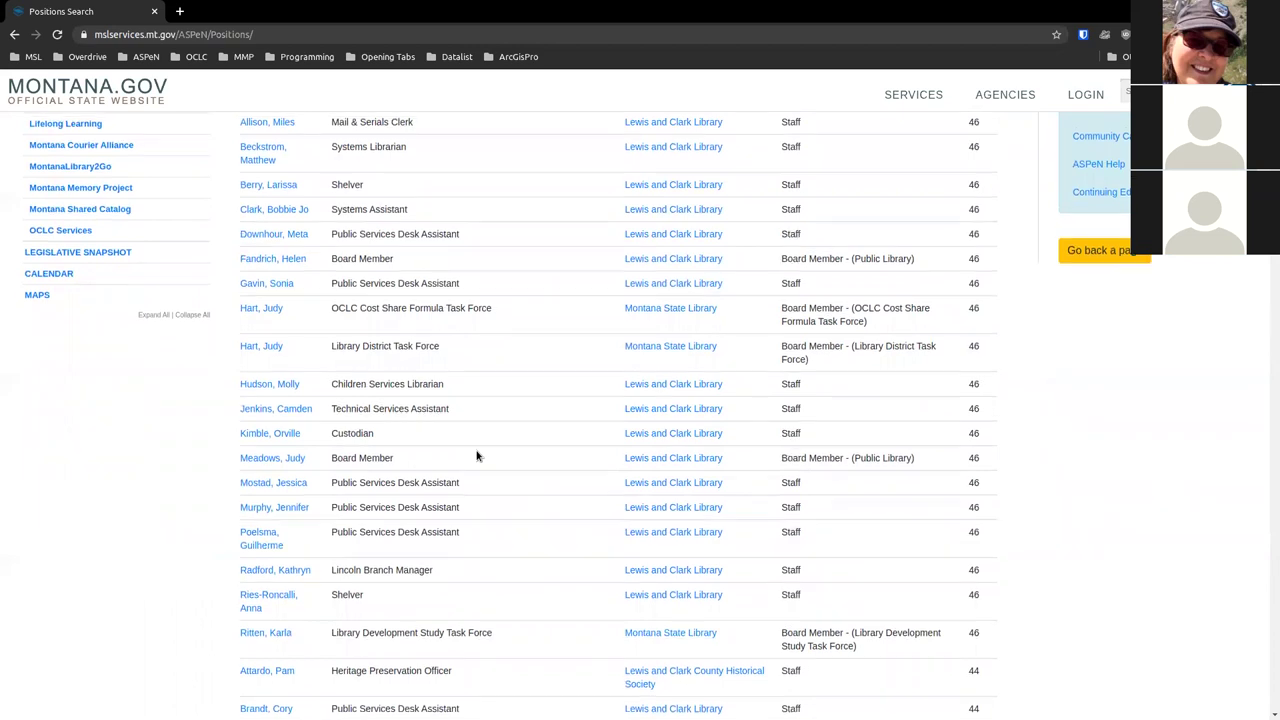
pyautogui.tripleClick(351, 186)
pyautogui.click(341, 188)
pyautogui.tripleClick(298, 185)
pyautogui.write('Flick')
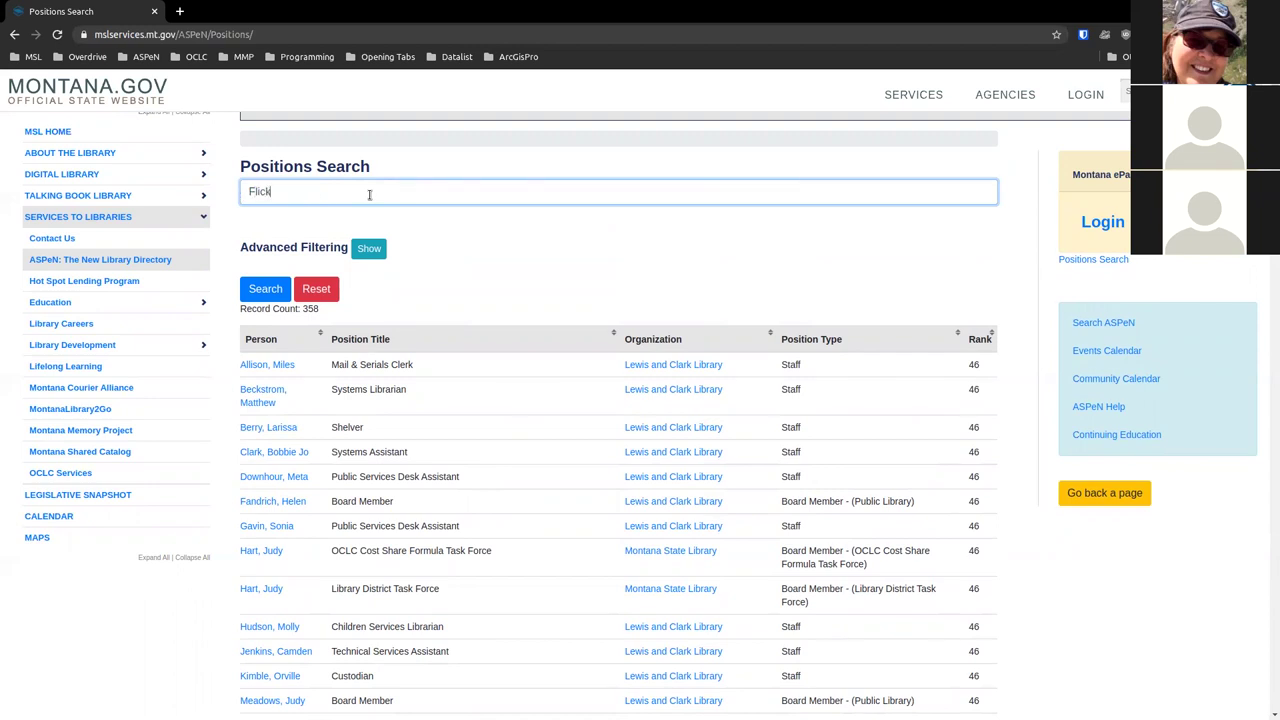
pyautogui.press('Return')
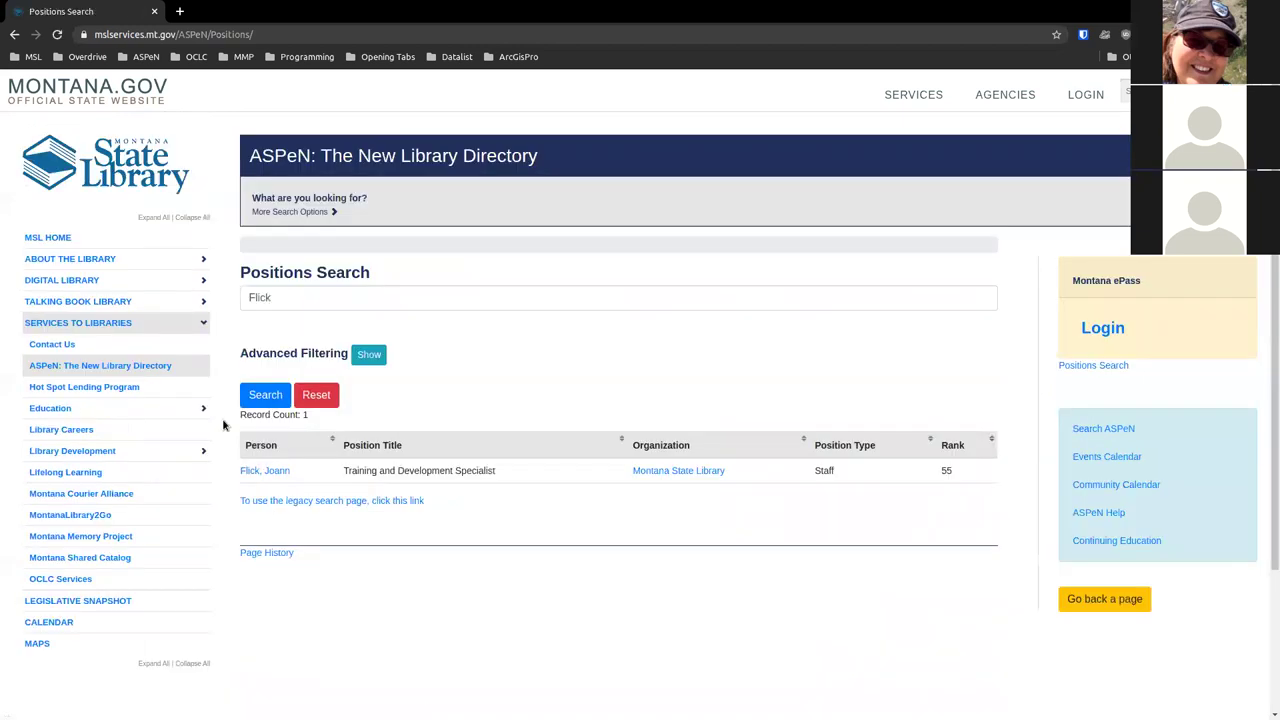
# Open the matching staff member's position record and examine the contact details, additional positions, certification, specialties and professional organizations
pyautogui.click(270, 474)
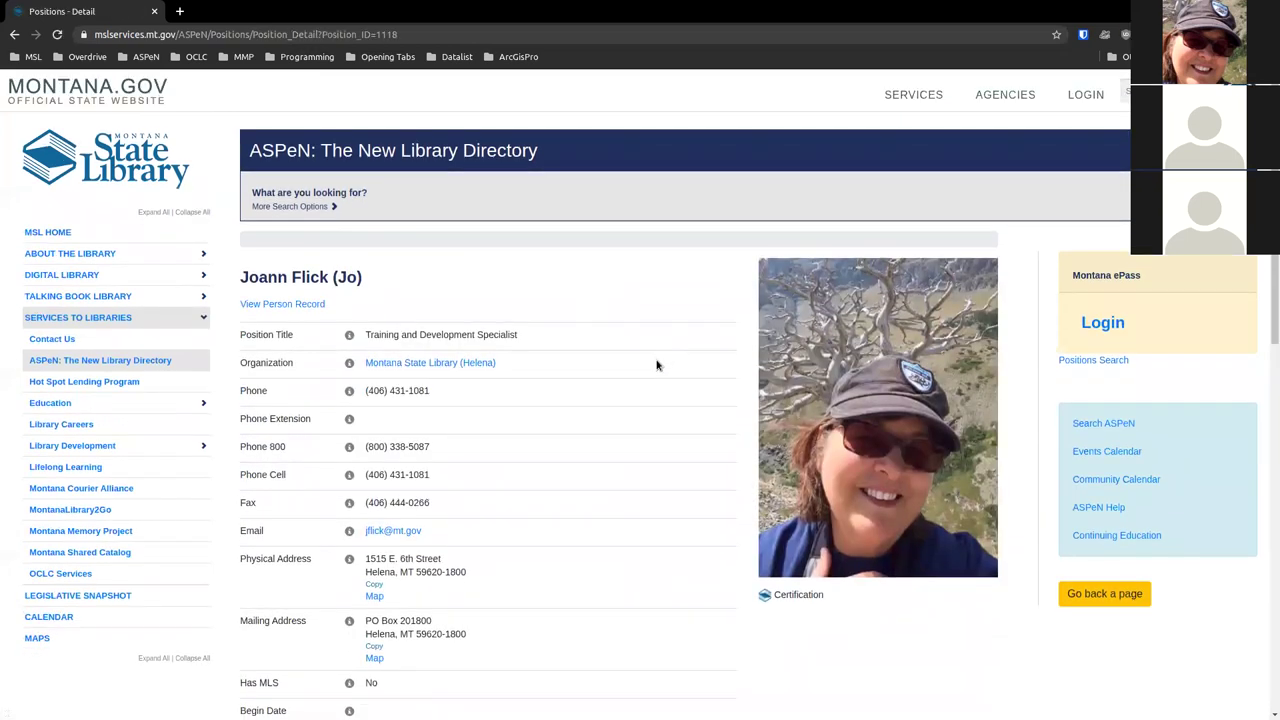
pyautogui.scroll(-3, 657, 365)
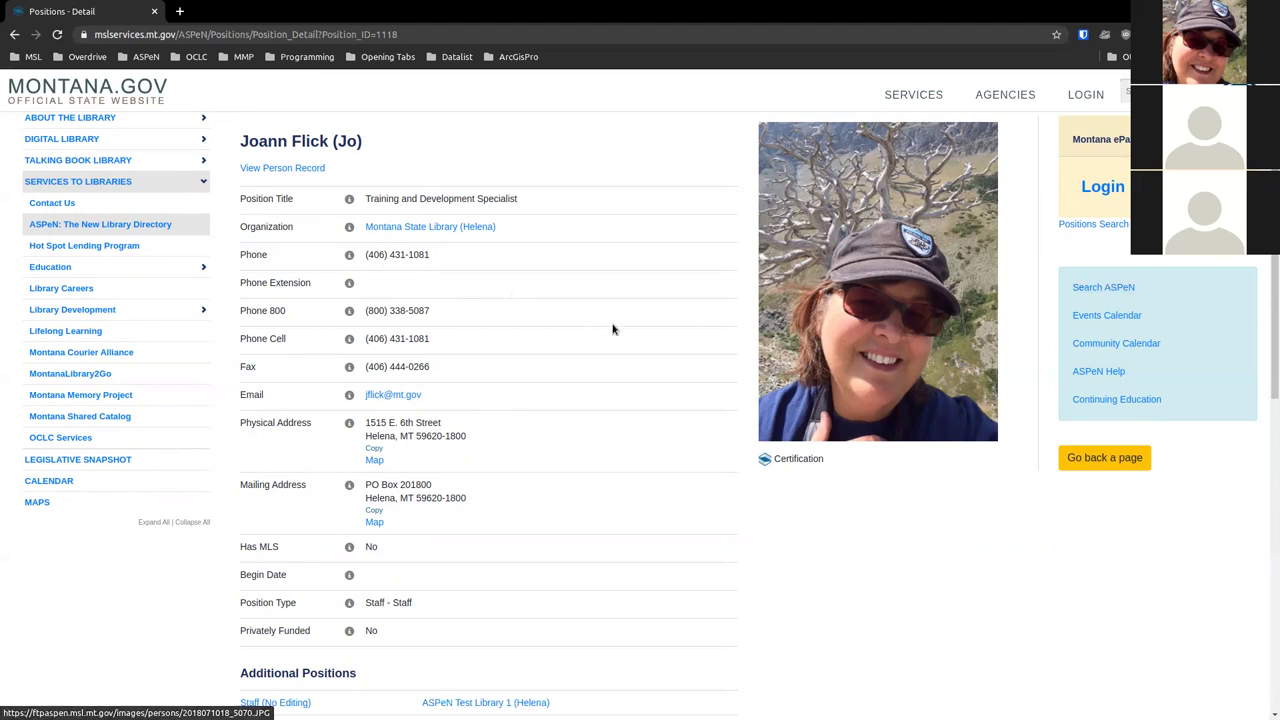
pyautogui.scroll(-2, 613, 329)
pyautogui.scroll(-4, 613, 329)
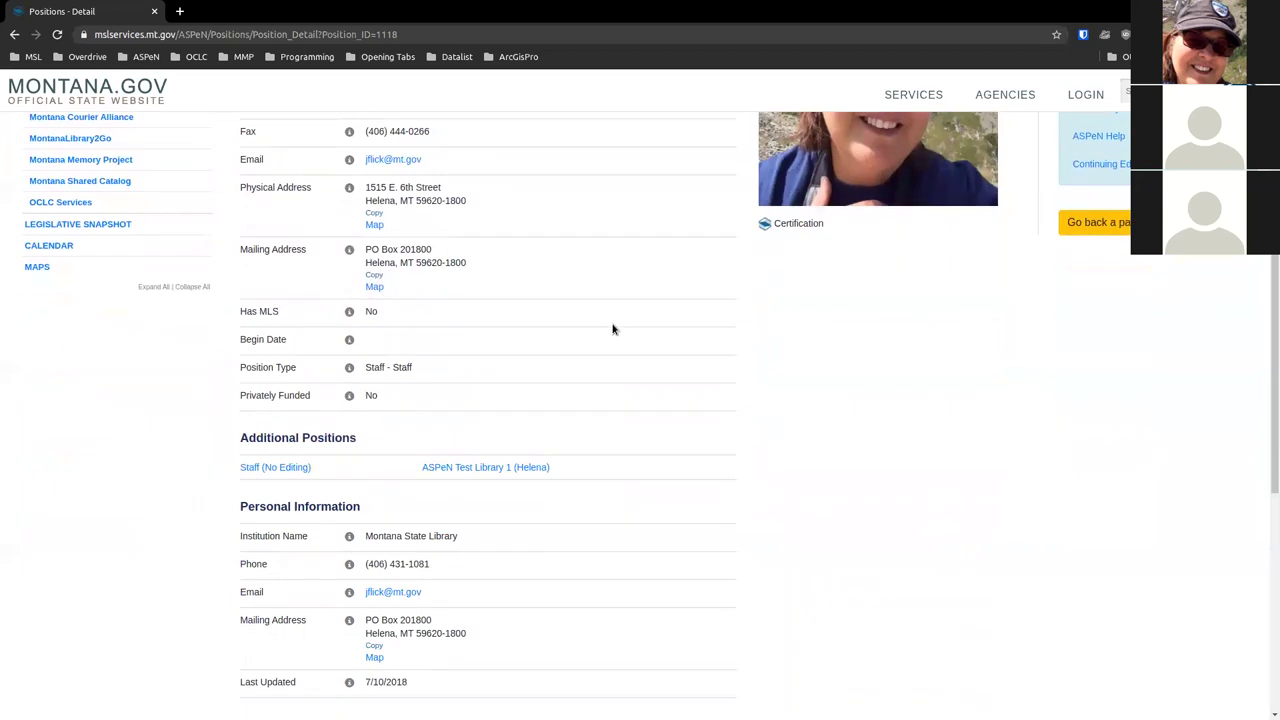
pyautogui.scroll(-1, 613, 329)
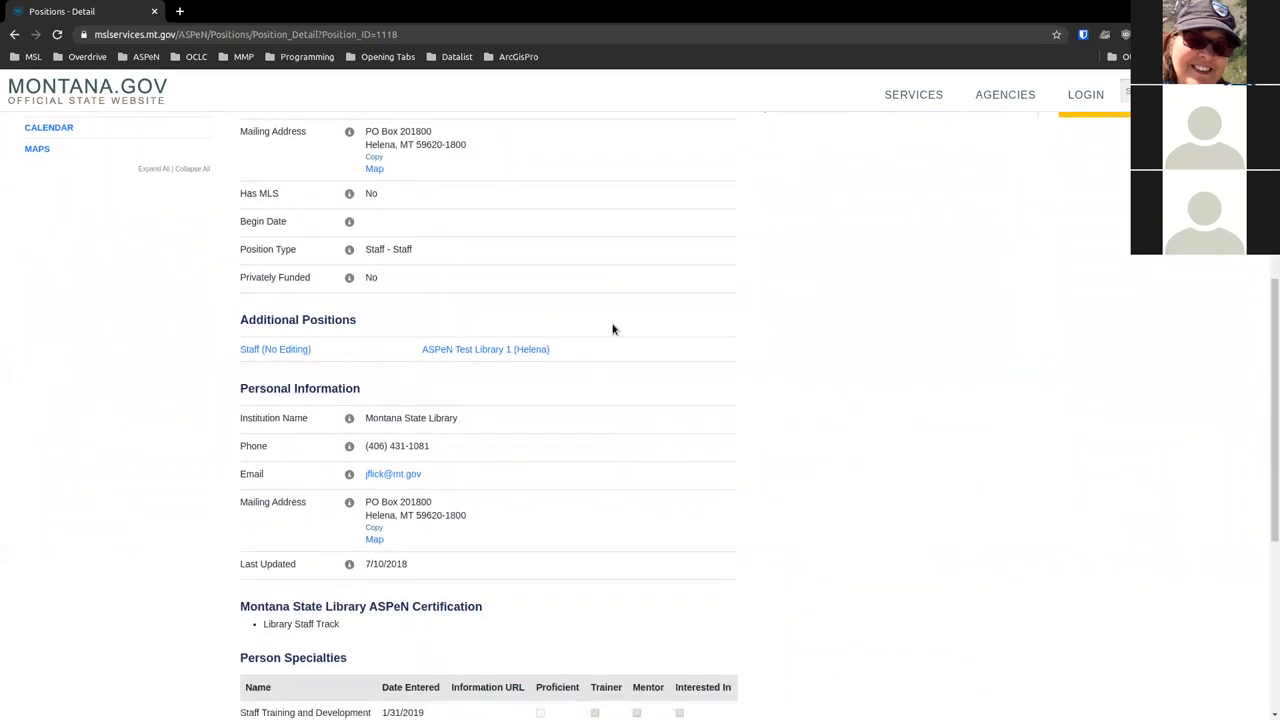
pyautogui.scroll(-2, 613, 329)
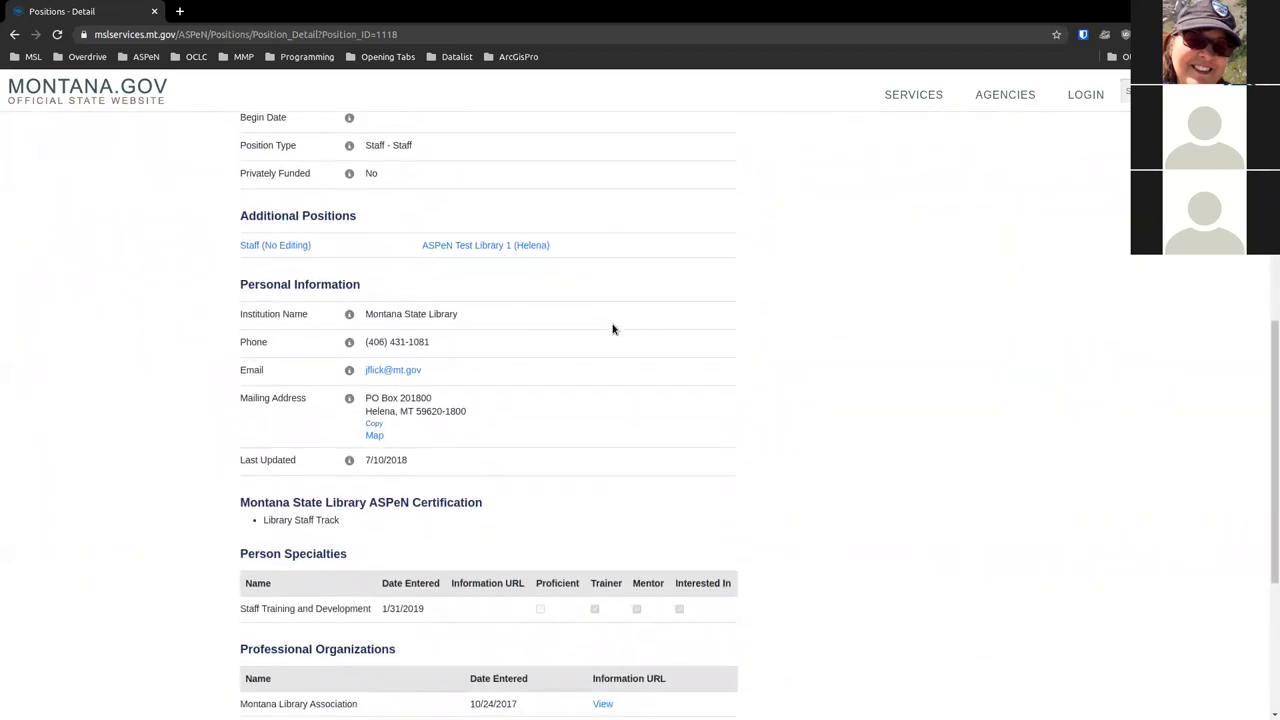
pyautogui.scroll(-1, 876, 390)
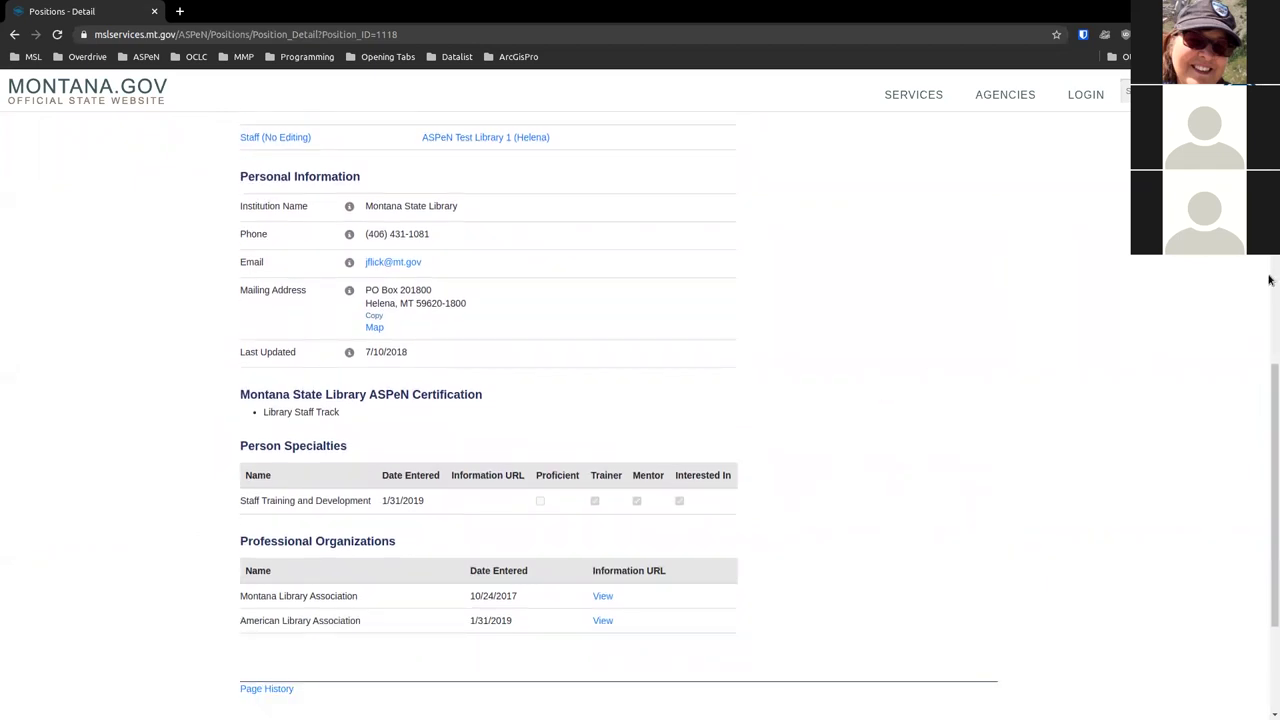
pyautogui.scroll(10, 1269, 393)
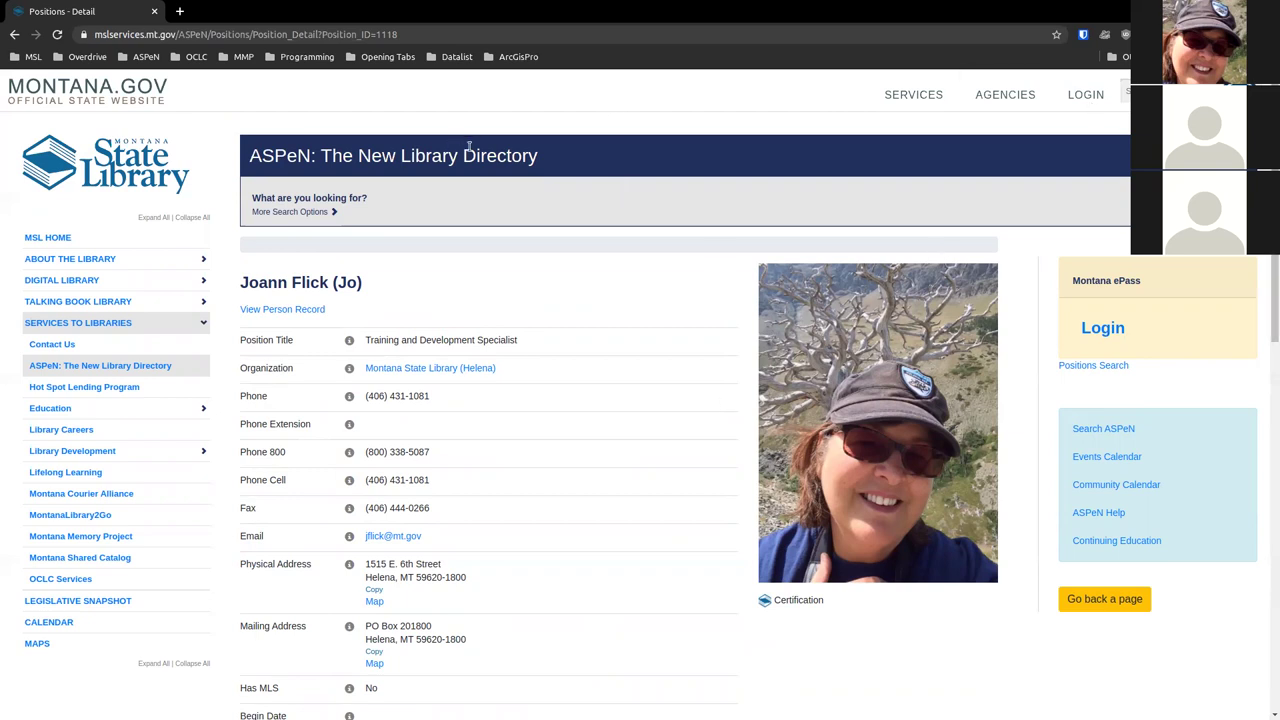
# Return to the Search ASPeN page and open the Organizations search
pyautogui.click(1083, 434)
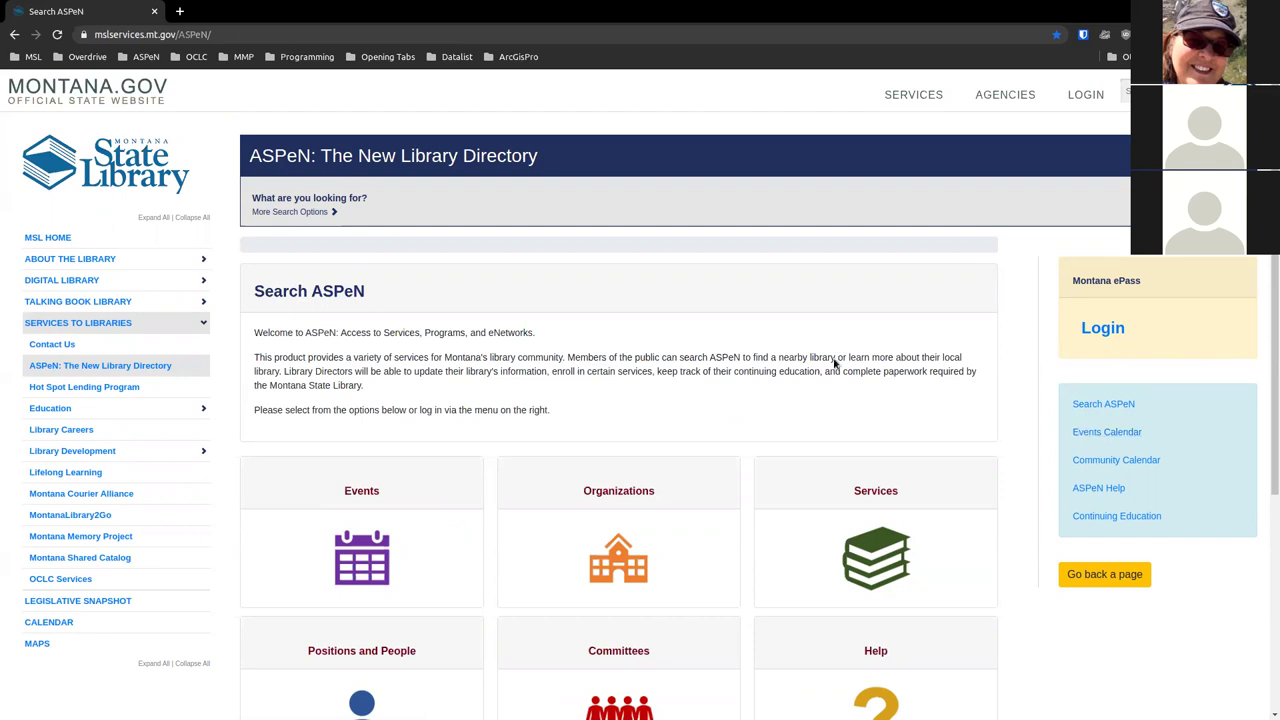
pyautogui.scroll(-1, 669, 343)
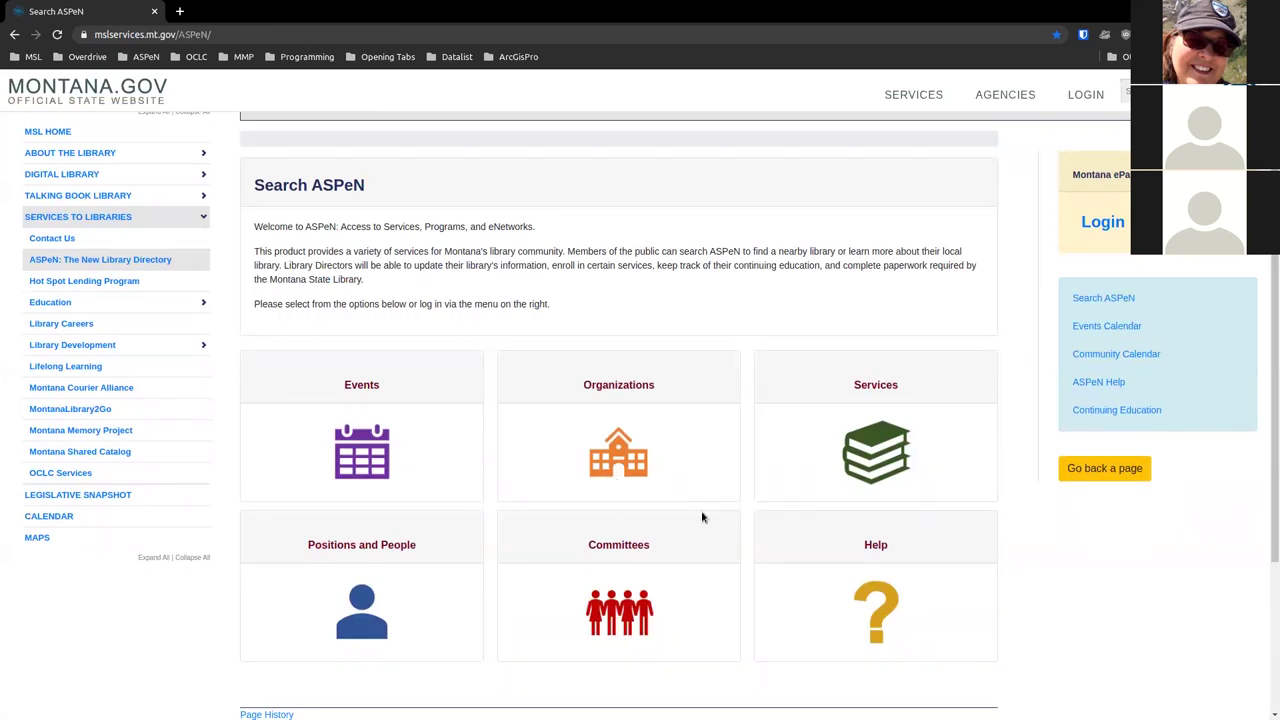
pyautogui.click(632, 459)
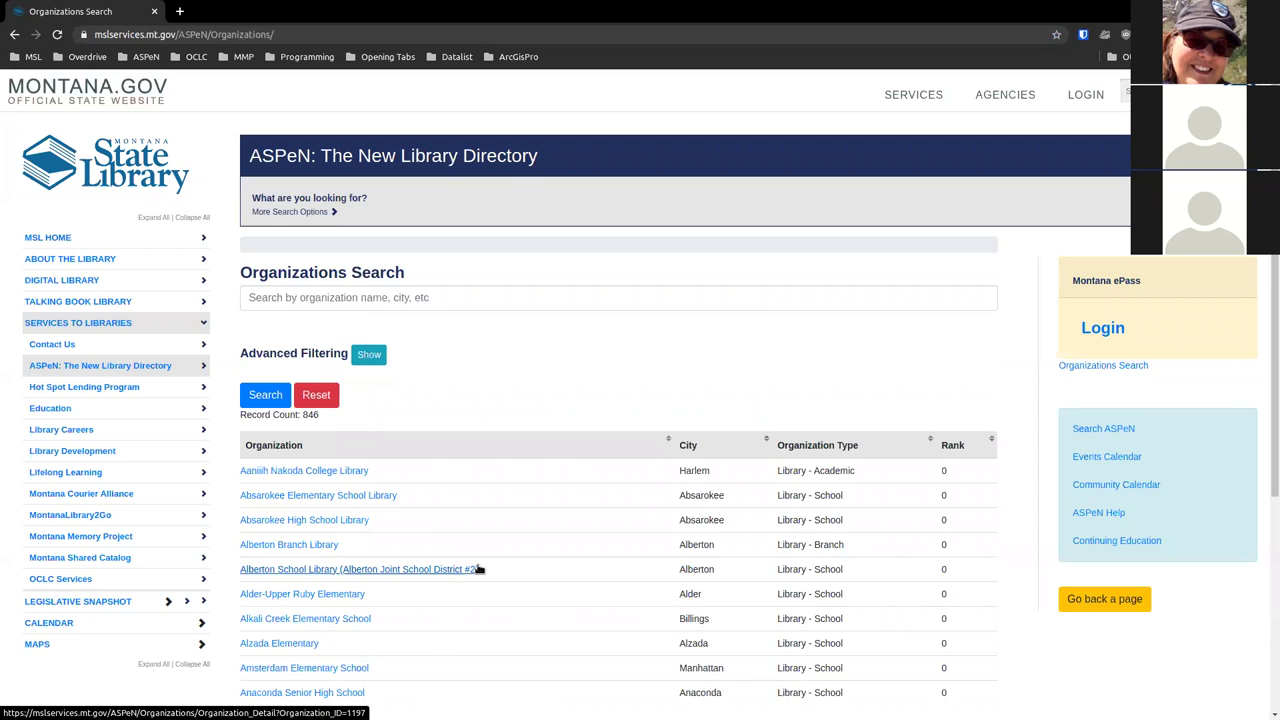
# Search the organizations directory for "Missoula"
pyautogui.scroll(-1, 480, 610)
pyautogui.scroll(-1, 480, 610)
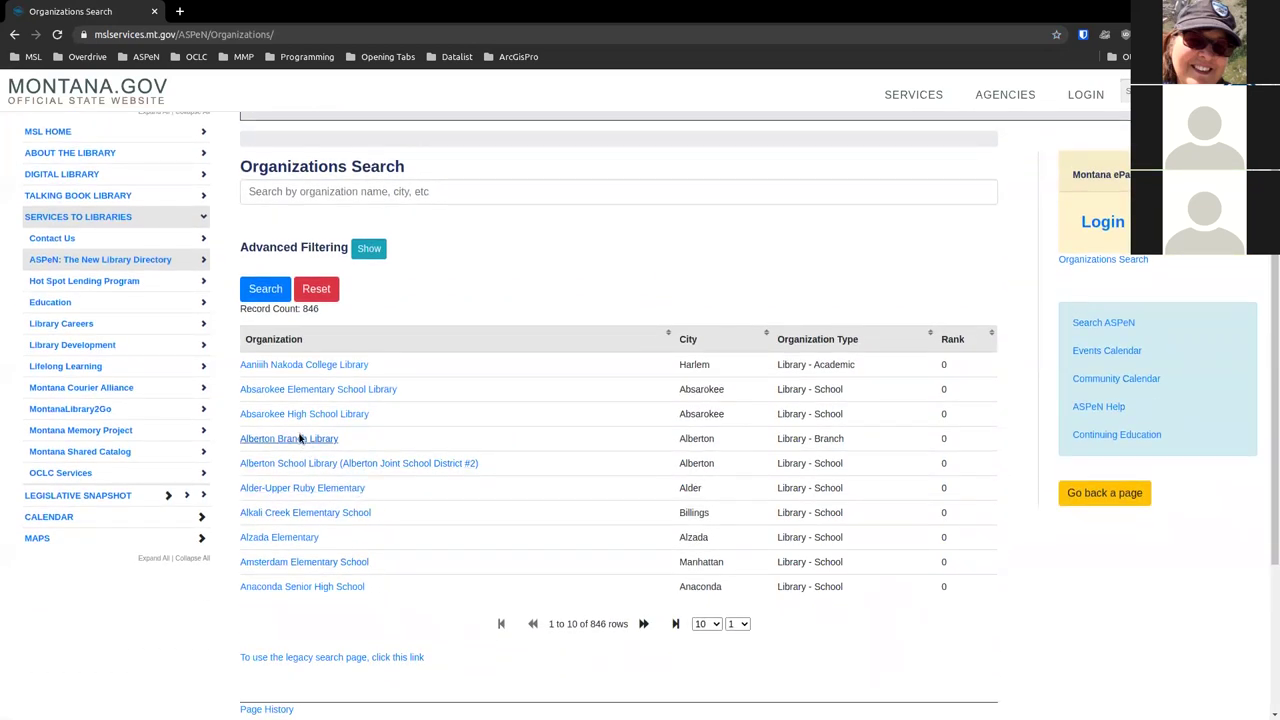
pyautogui.click(275, 187)
pyautogui.write('Missoula')
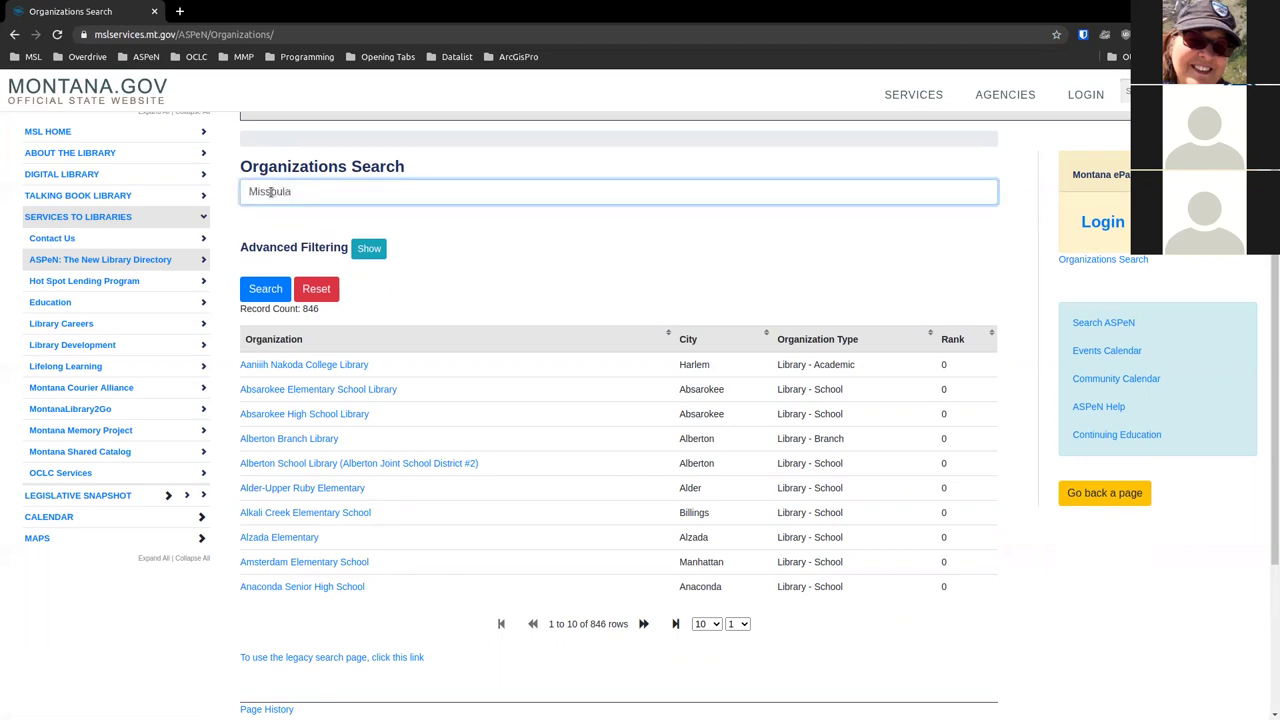
pyautogui.press('Return')
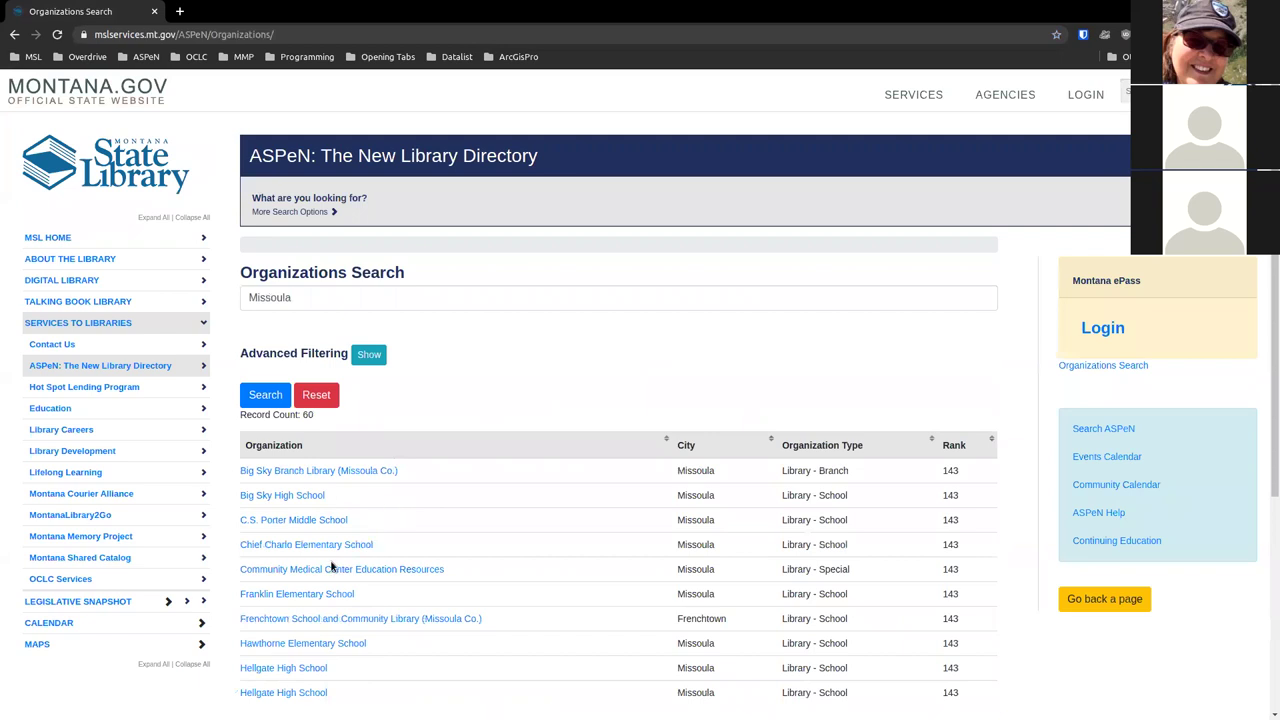
# Show more Missoula organization results per page and open the Missoula Public Library record
pyautogui.scroll(-2, 349, 600)
pyautogui.click(706, 624)
pyautogui.click(703, 684)
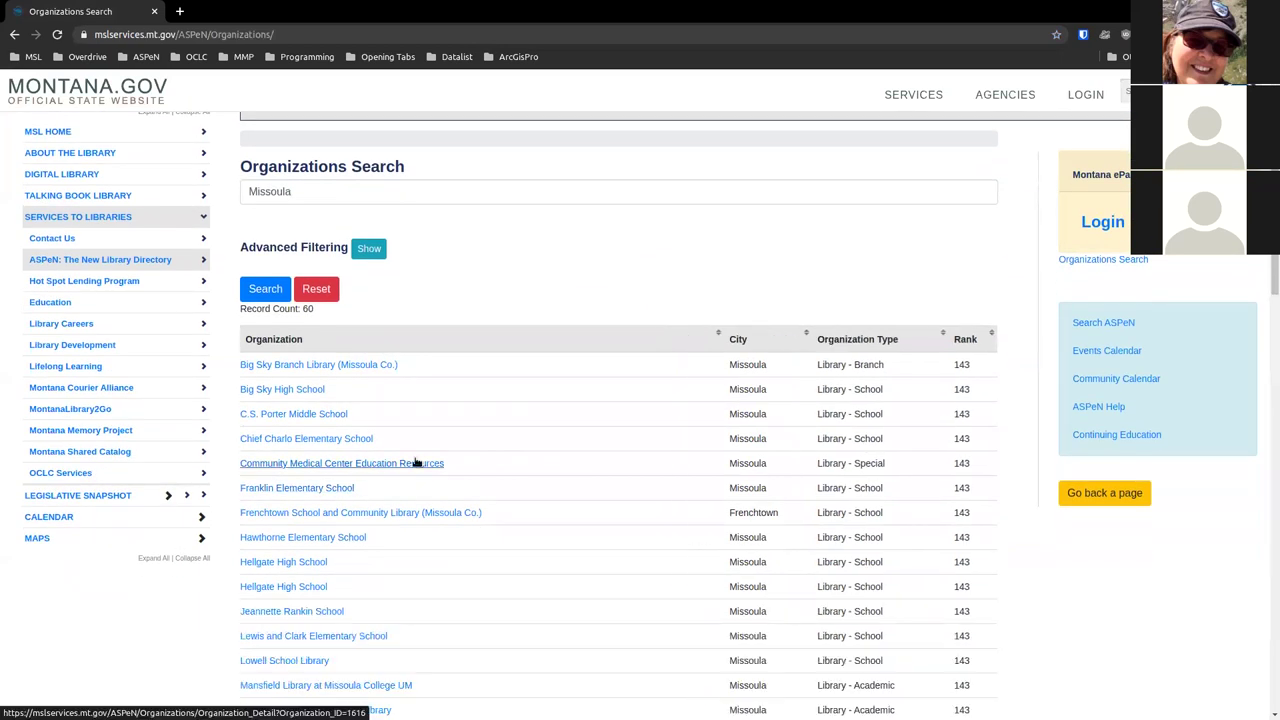
pyautogui.scroll(-5, 416, 463)
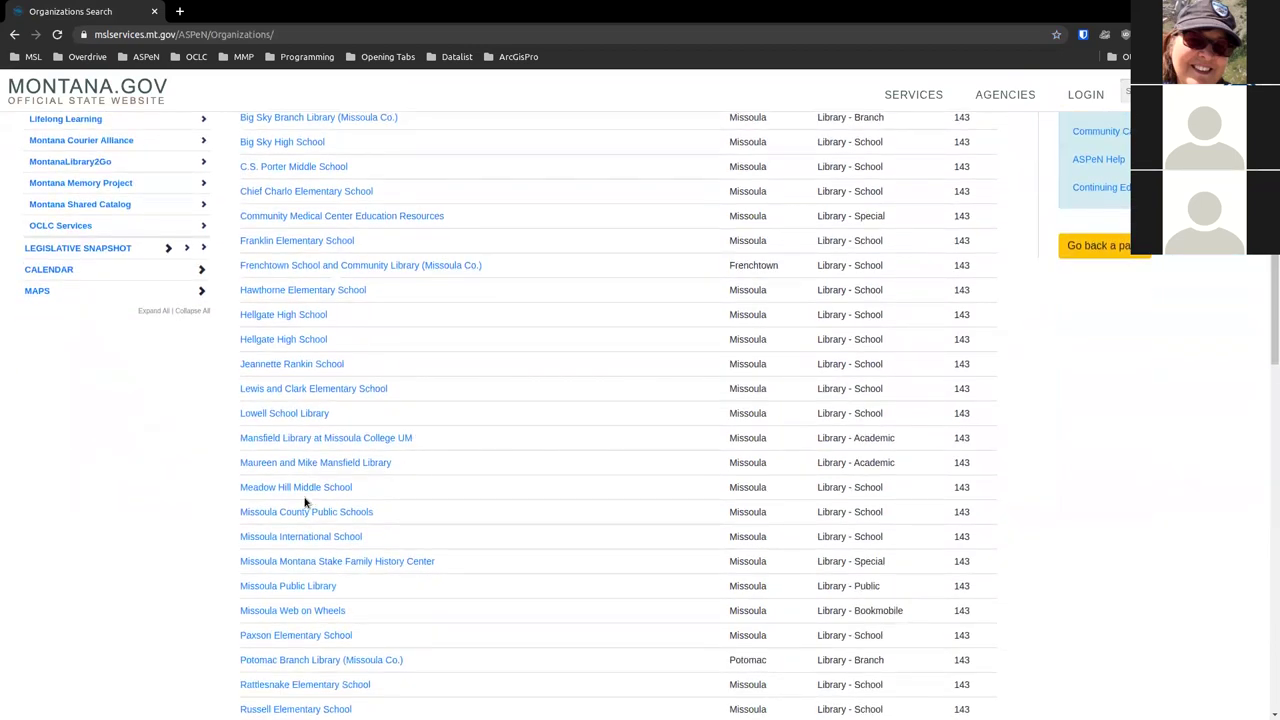
pyautogui.click(294, 590)
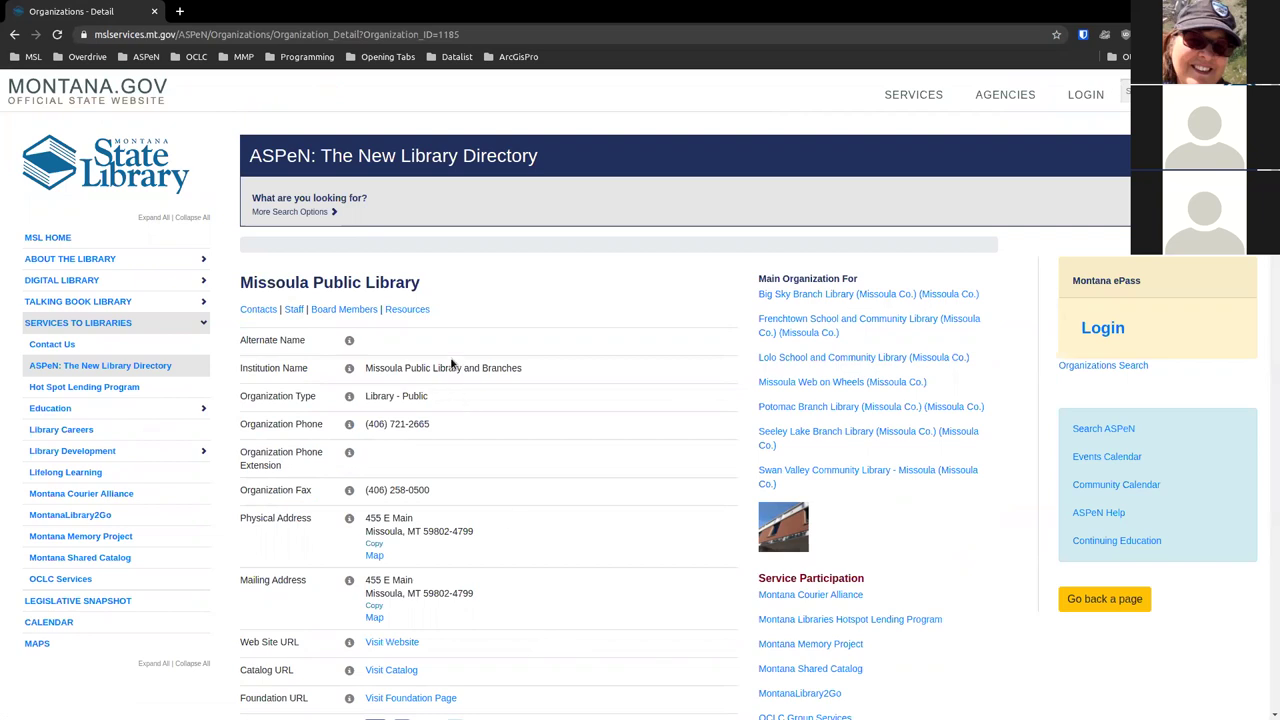
# Examine the Missoula Public Library's contact details, web links, hours, branch organizations and service participation
pyautogui.scroll(-2, 533, 390)
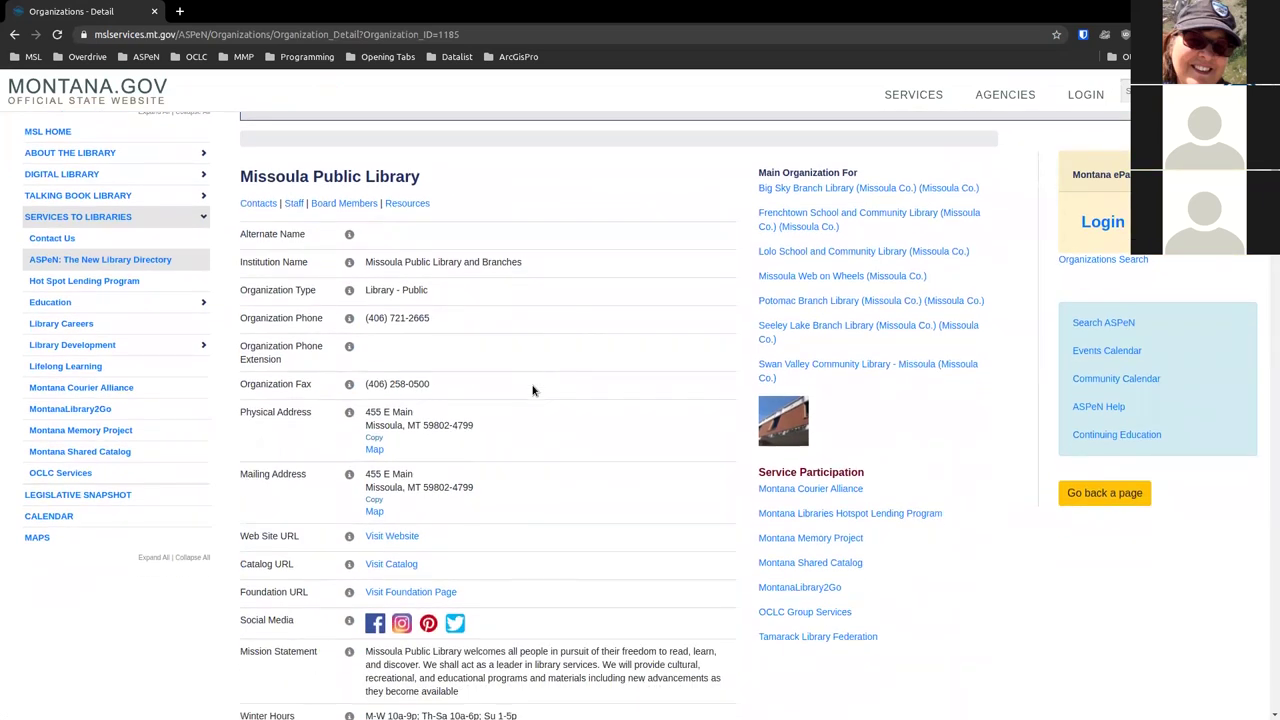
pyautogui.scroll(-3, 604, 484)
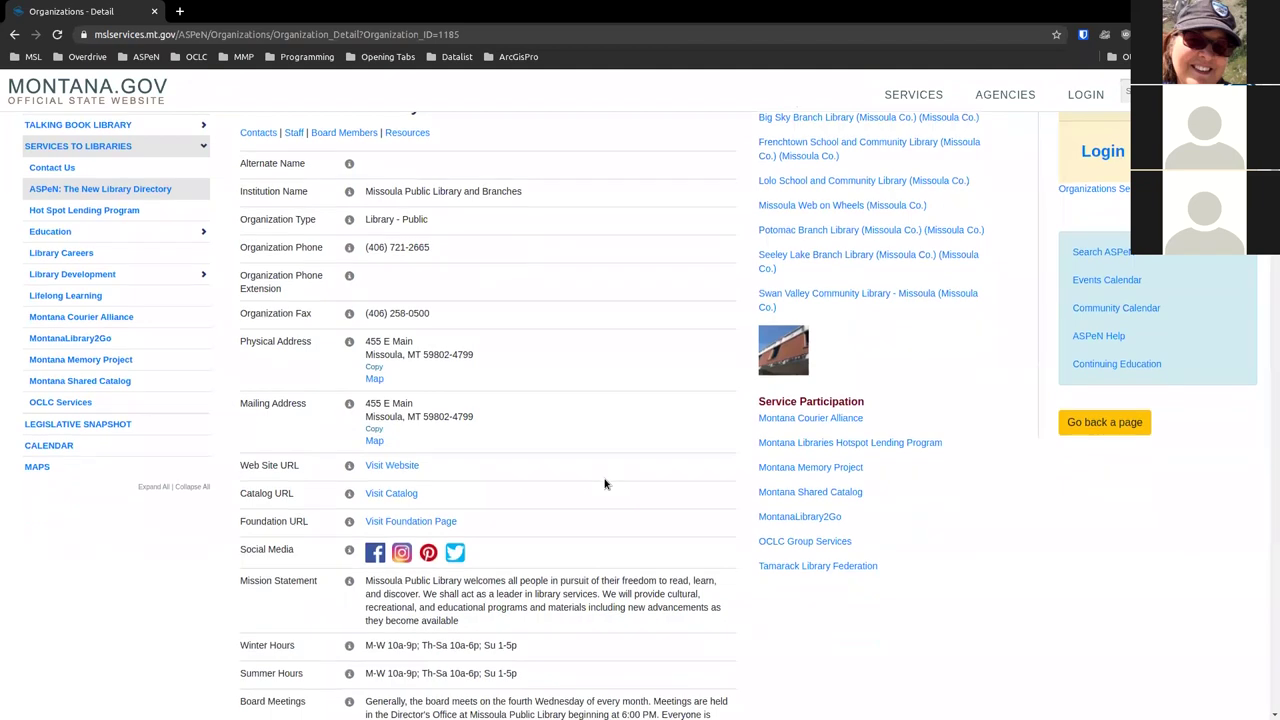
pyautogui.scroll(-2, 604, 484)
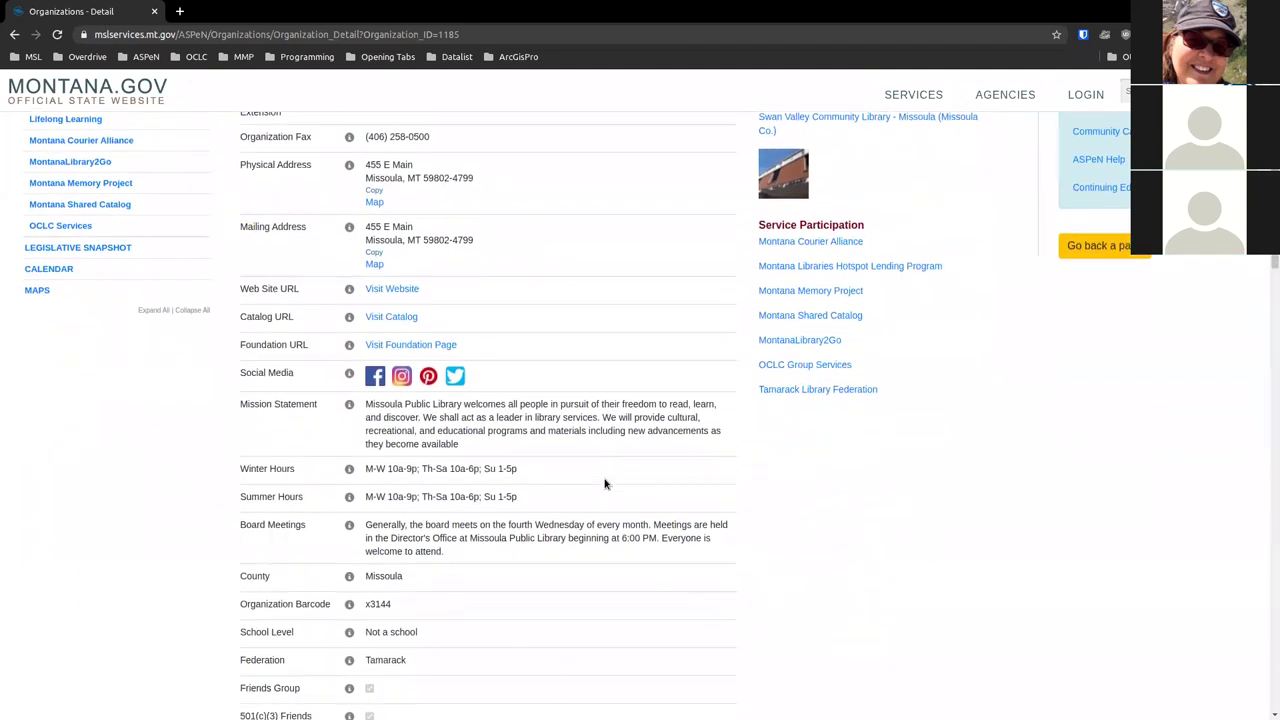
pyautogui.scroll(4, 604, 484)
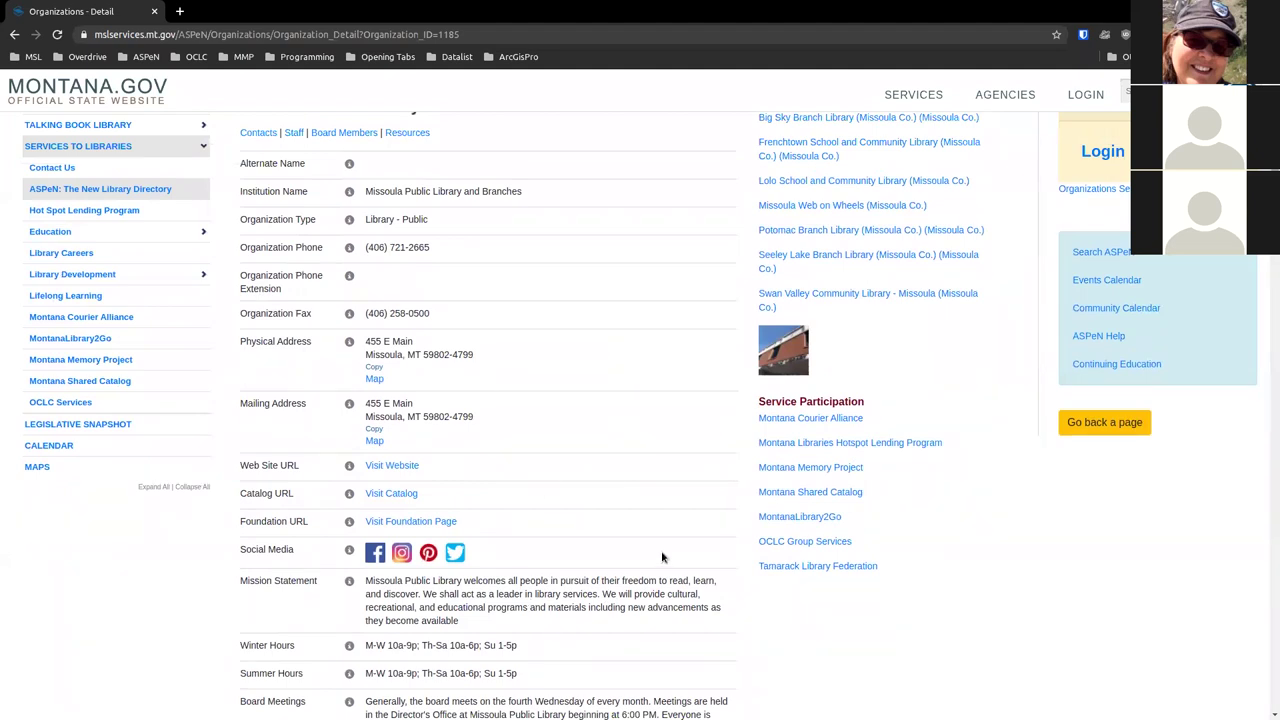
pyautogui.scroll(2, 636, 508)
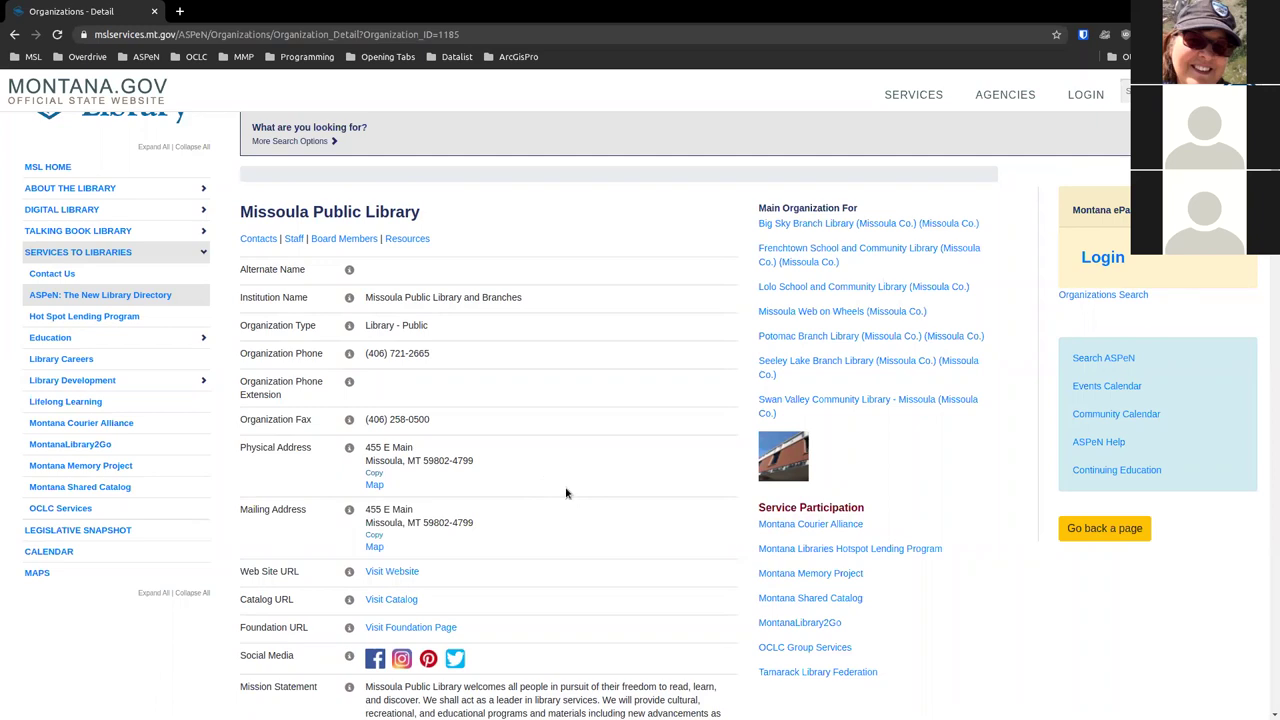
pyautogui.scroll(-3, 566, 492)
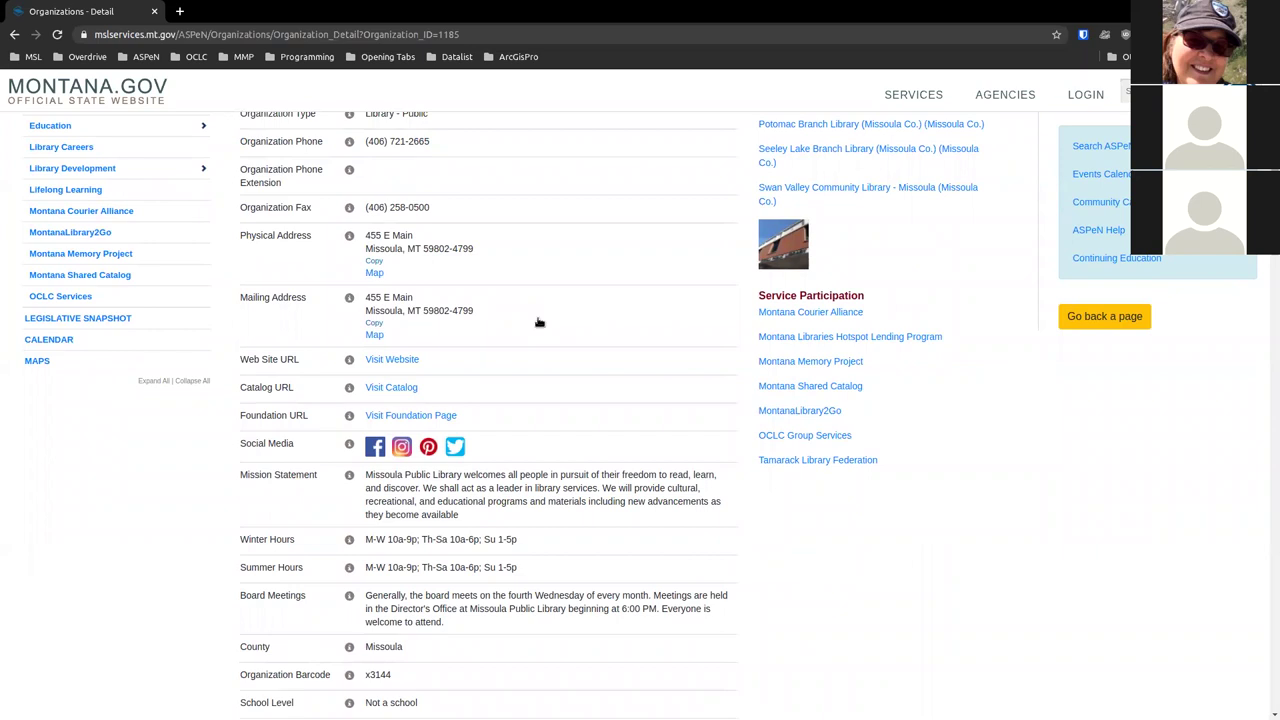
pyautogui.scroll(-1, 537, 322)
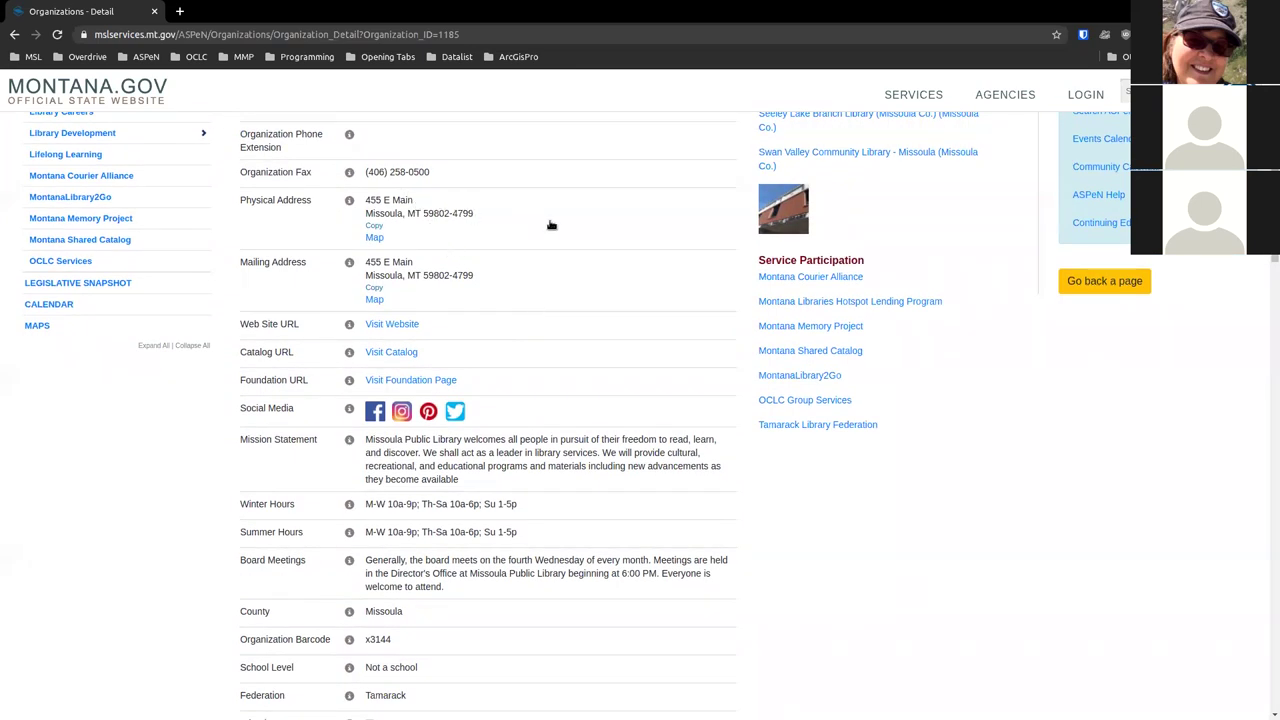
# Look through the rest of the Missoula Public Library record, including Friends and foundation status, library codes, contacts and the staff list
pyautogui.scroll(-5, 520, 334)
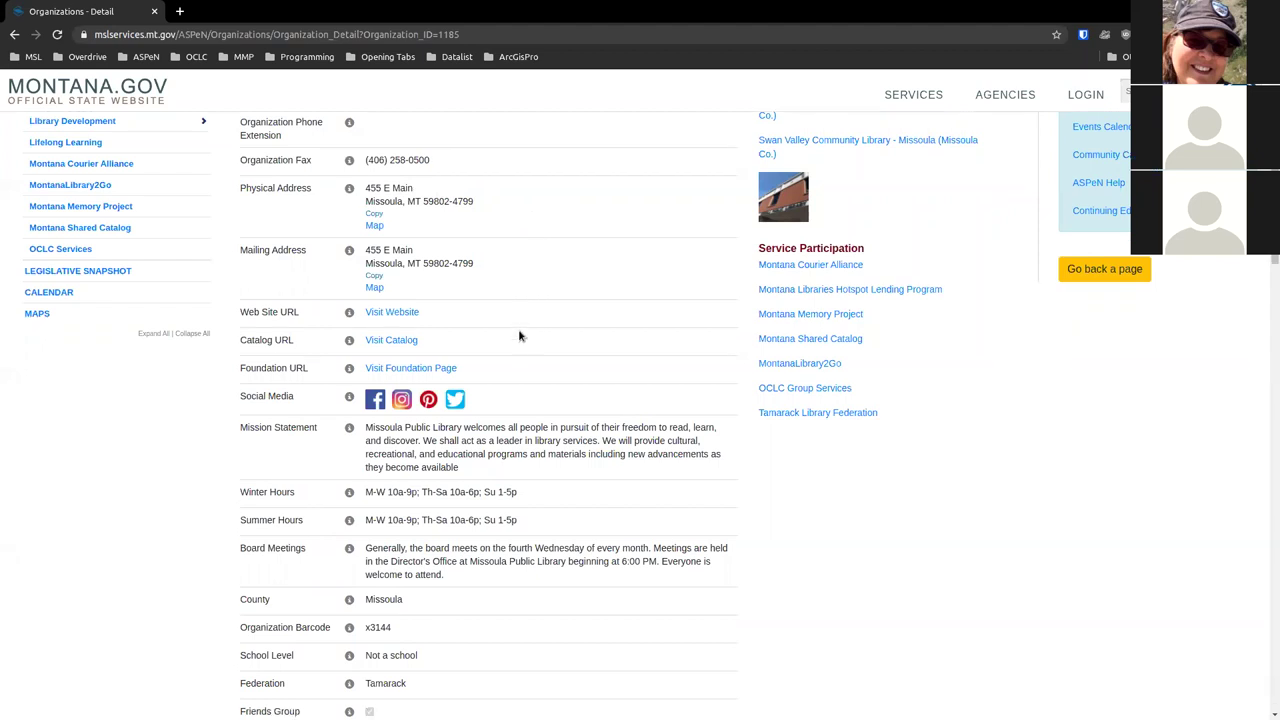
pyautogui.scroll(-3, 519, 335)
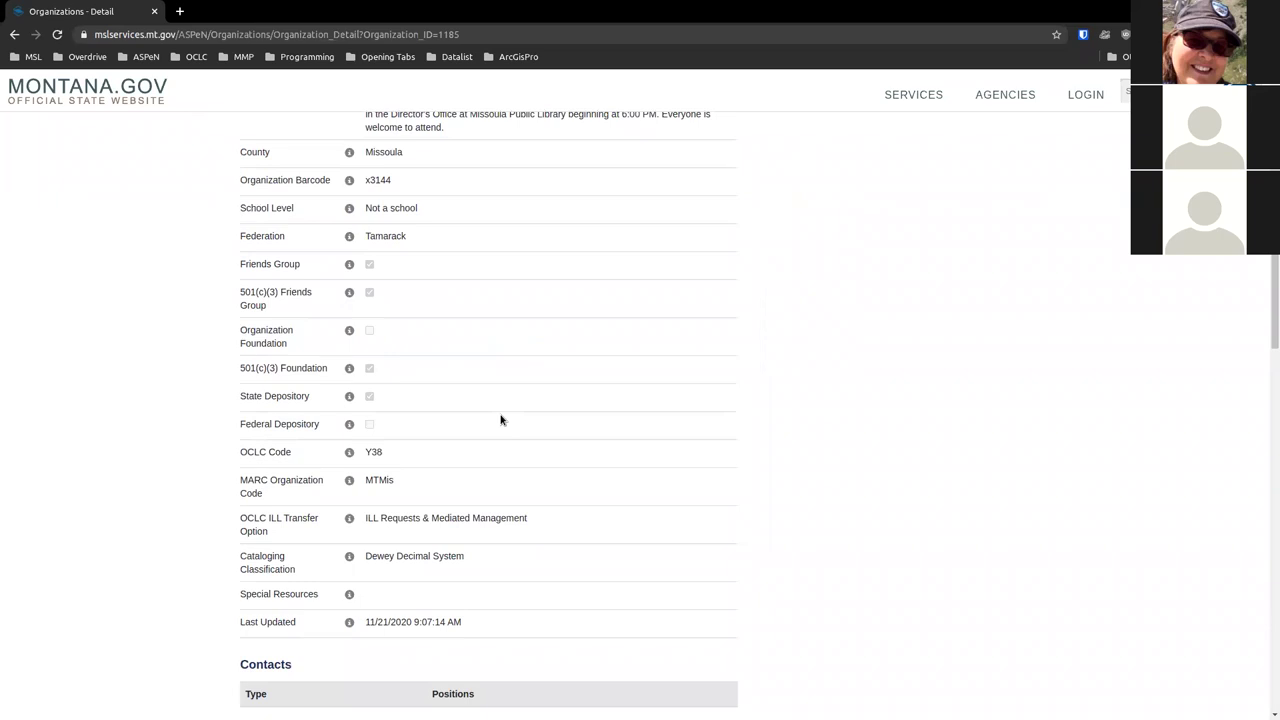
pyautogui.scroll(-1, 501, 420)
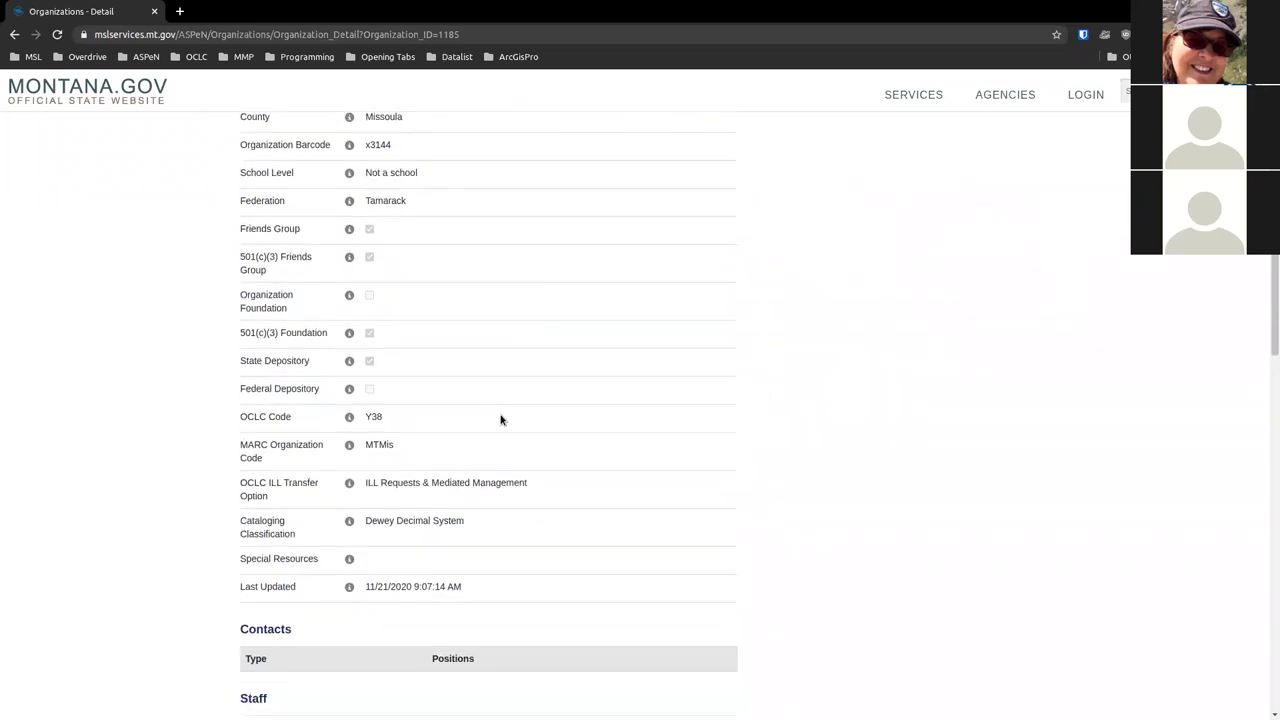
pyautogui.scroll(-3, 355, 505)
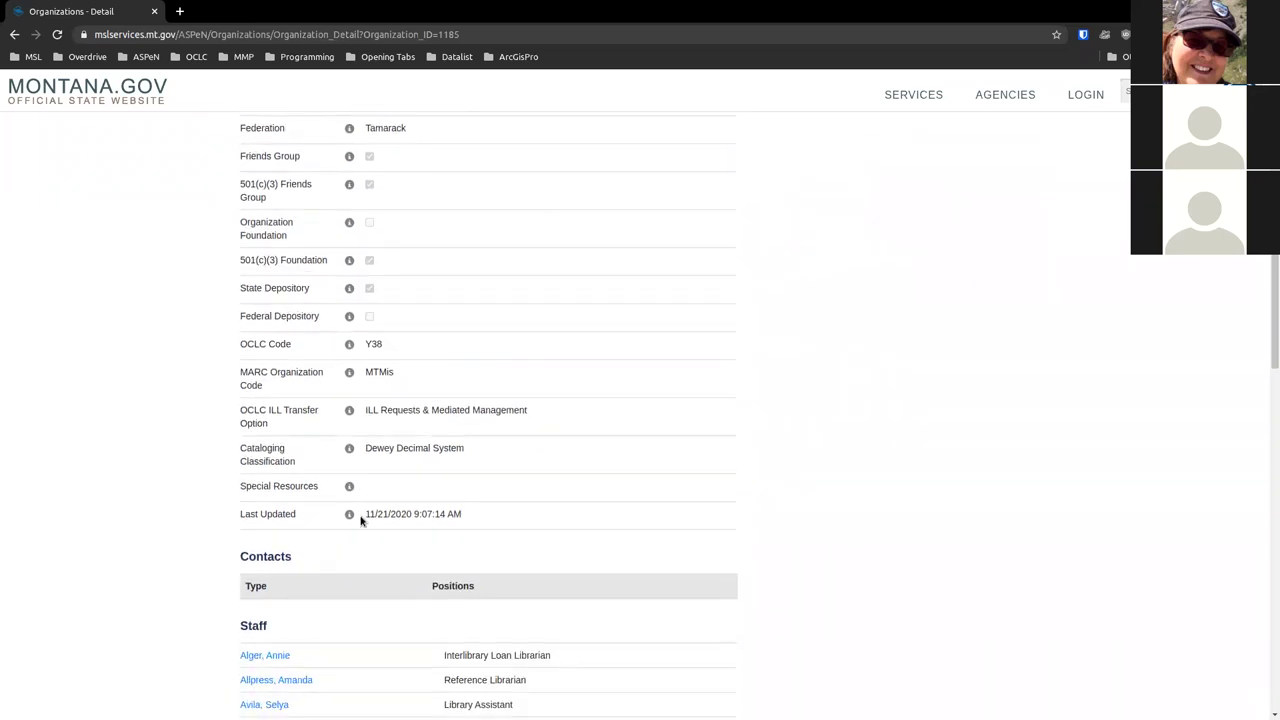
pyautogui.scroll(-1, 361, 521)
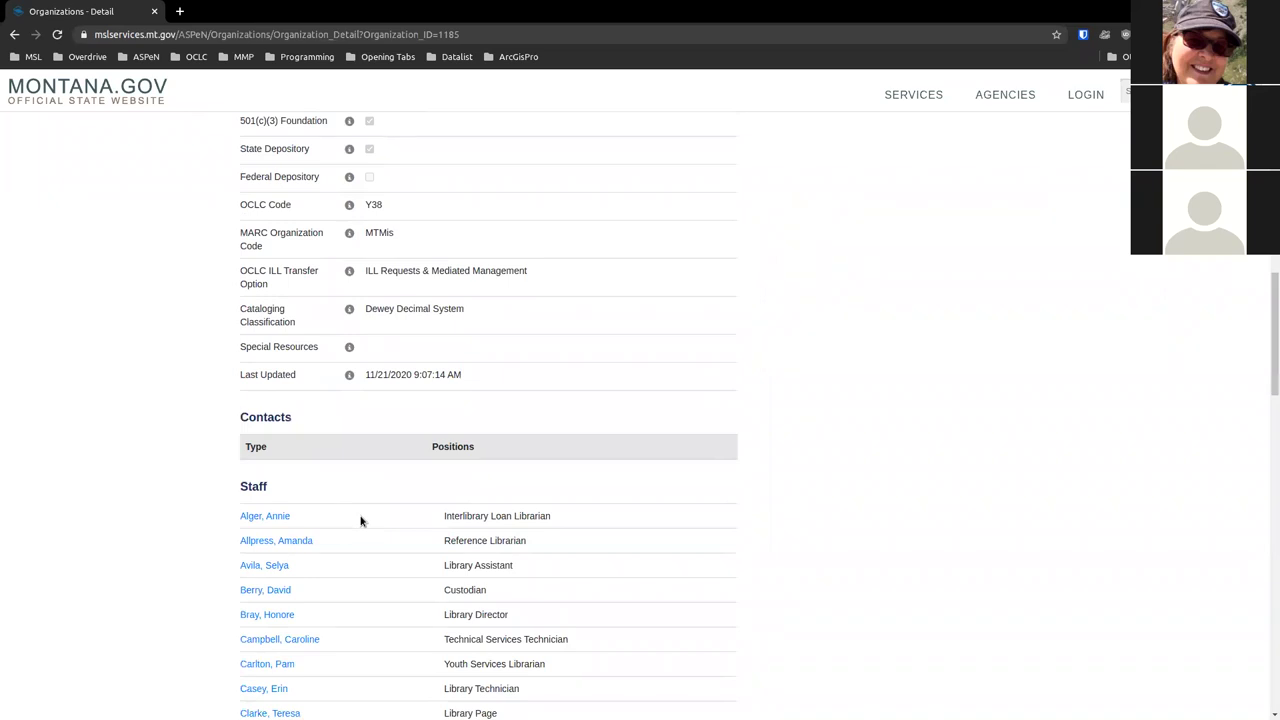
pyautogui.scroll(-1, 361, 521)
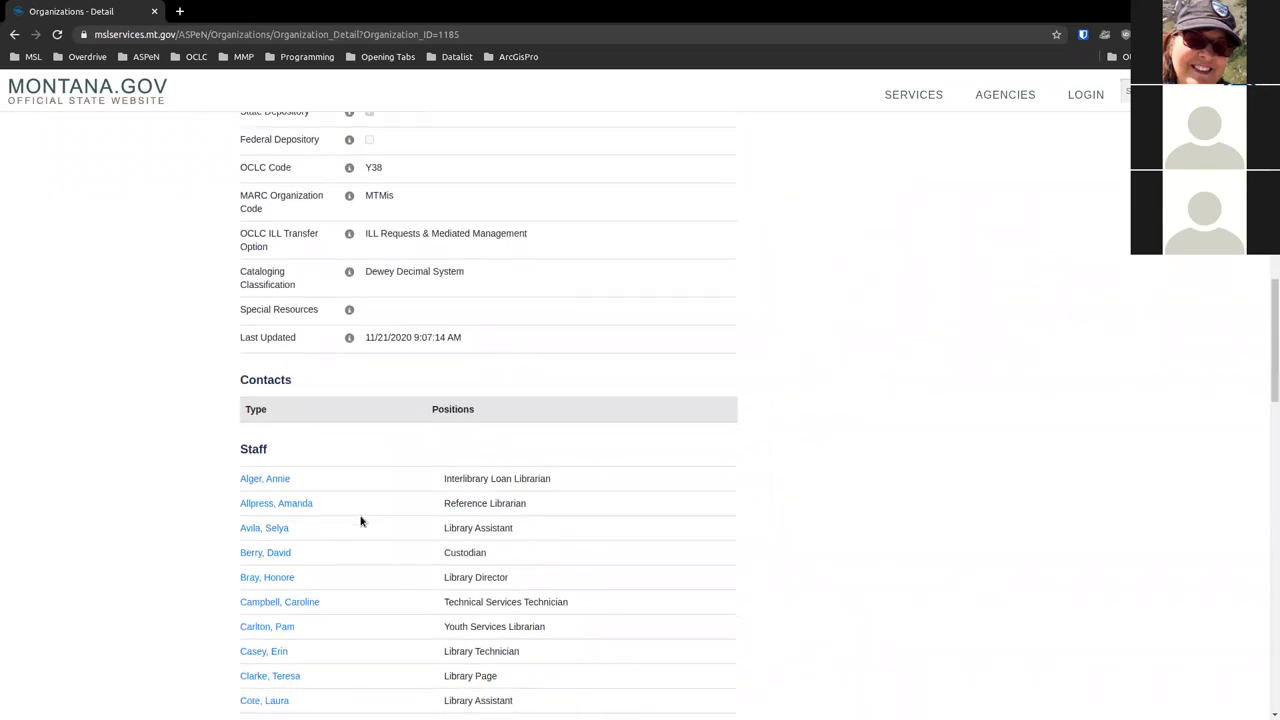
pyautogui.scroll(-3, 361, 521)
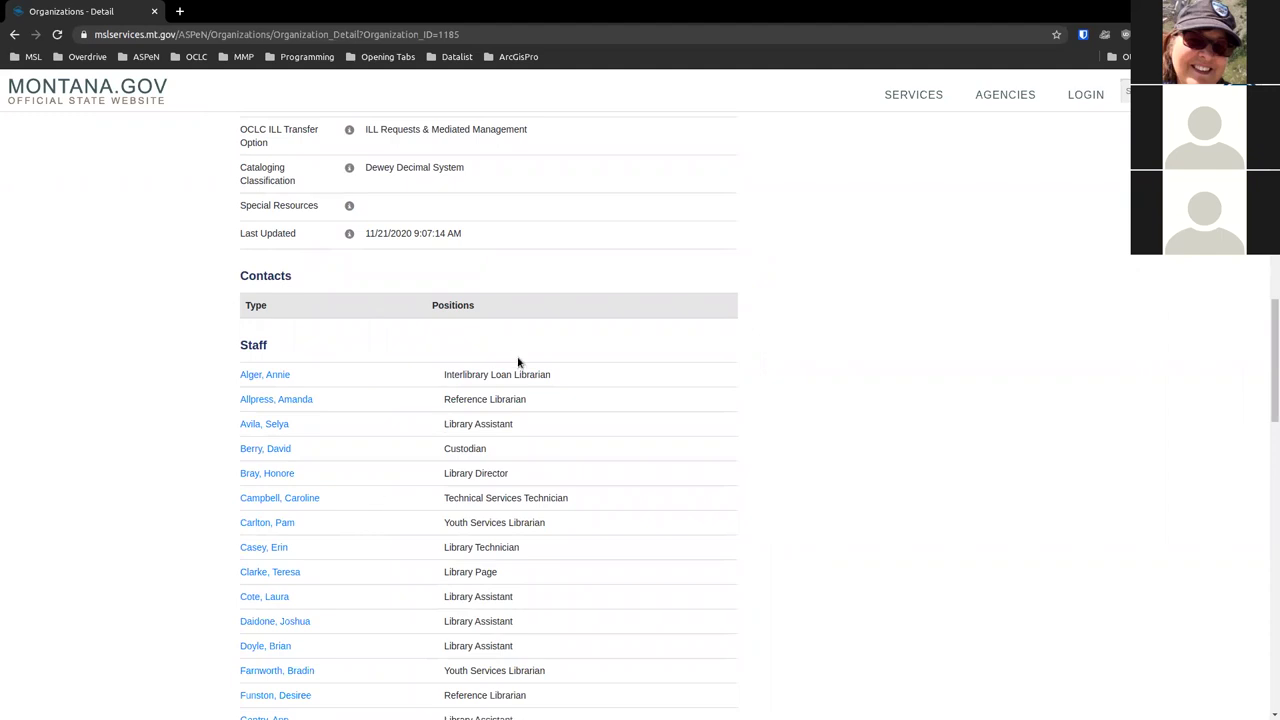
pyautogui.scroll(-5, 518, 362)
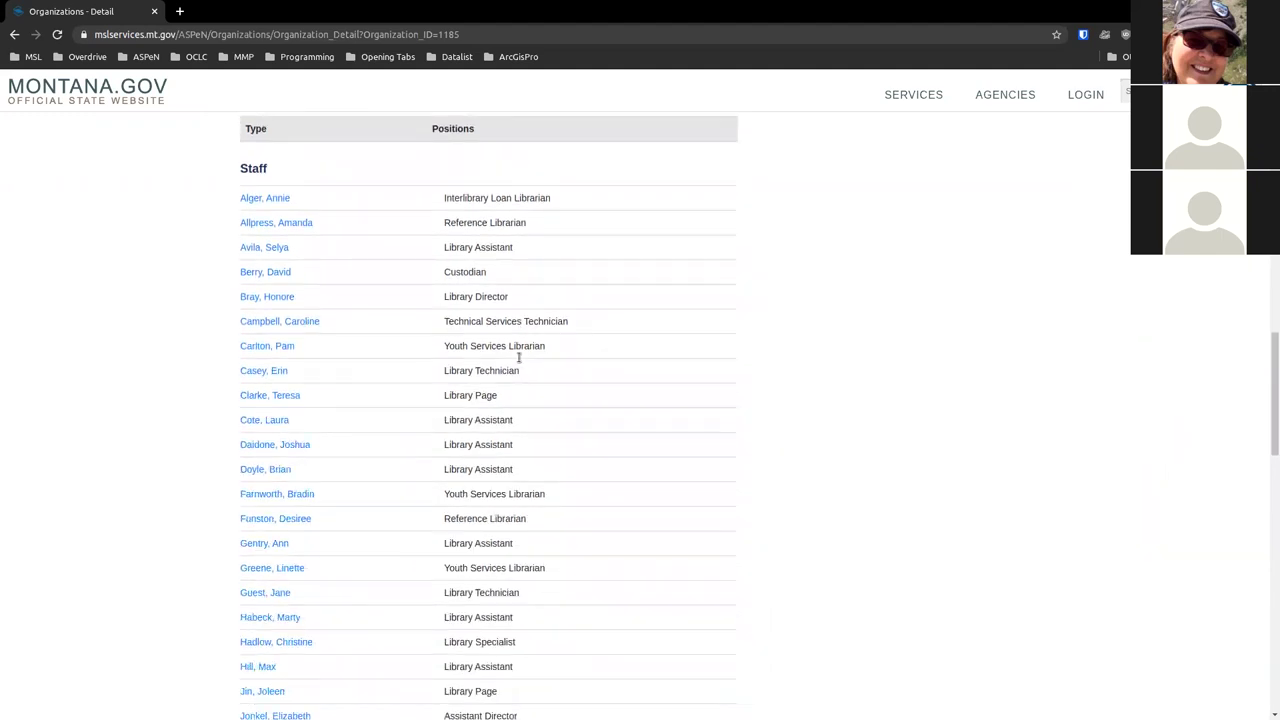
pyautogui.scroll(12, 518, 360)
pyautogui.scroll(15, 518, 362)
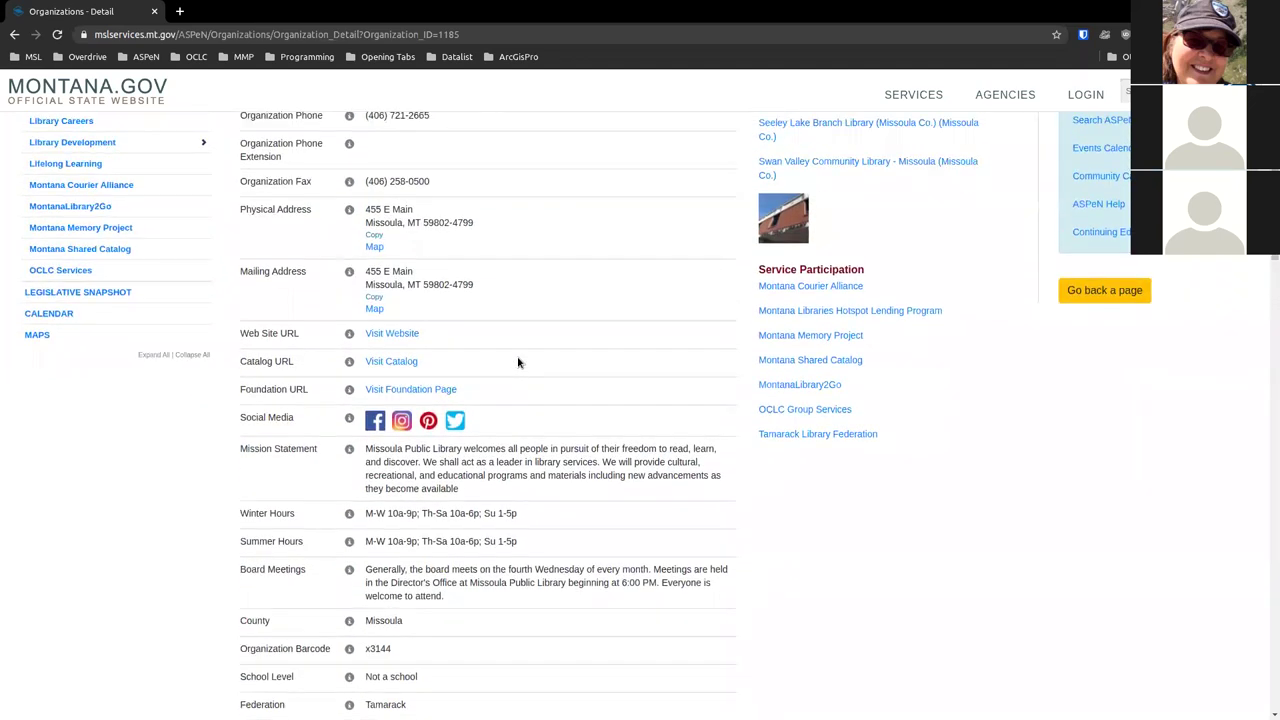
# Review the rest of the Missoula Public Library record: staff list, board members, organization specialties and professional organizations
pyautogui.scroll(3, 518, 362)
pyautogui.scroll(-8, 518, 362)
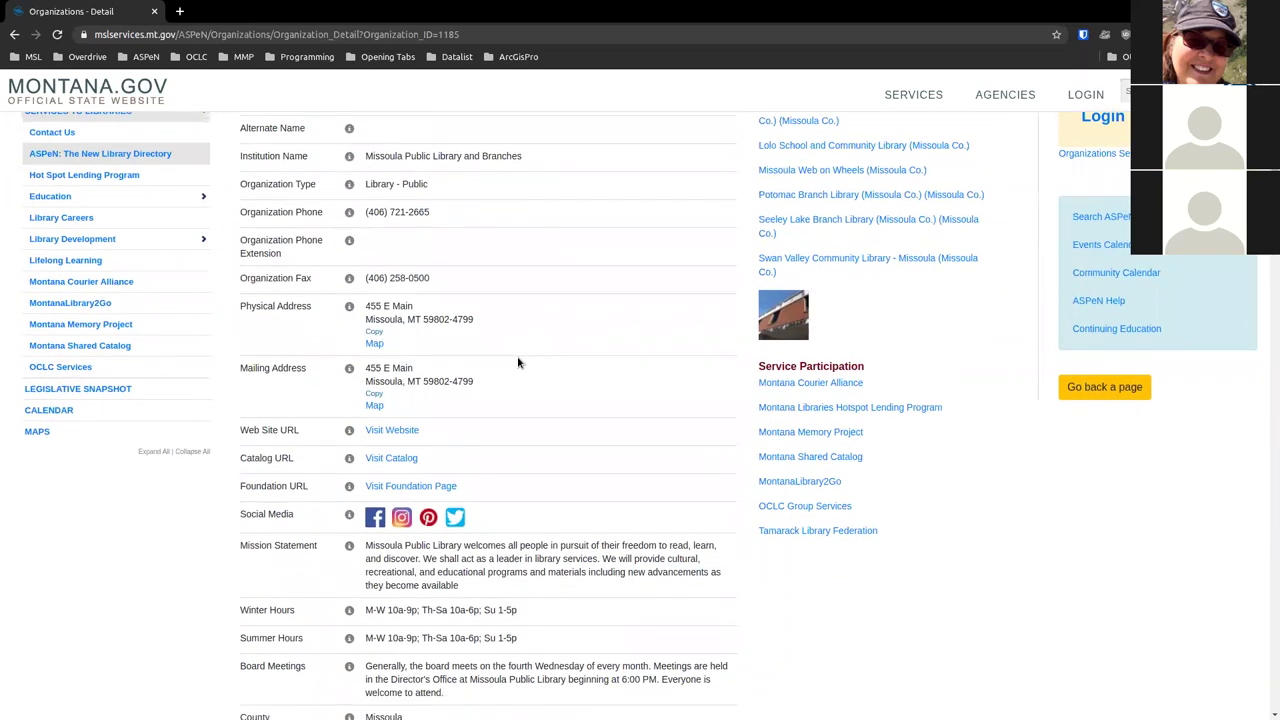
pyautogui.scroll(-20, 518, 362)
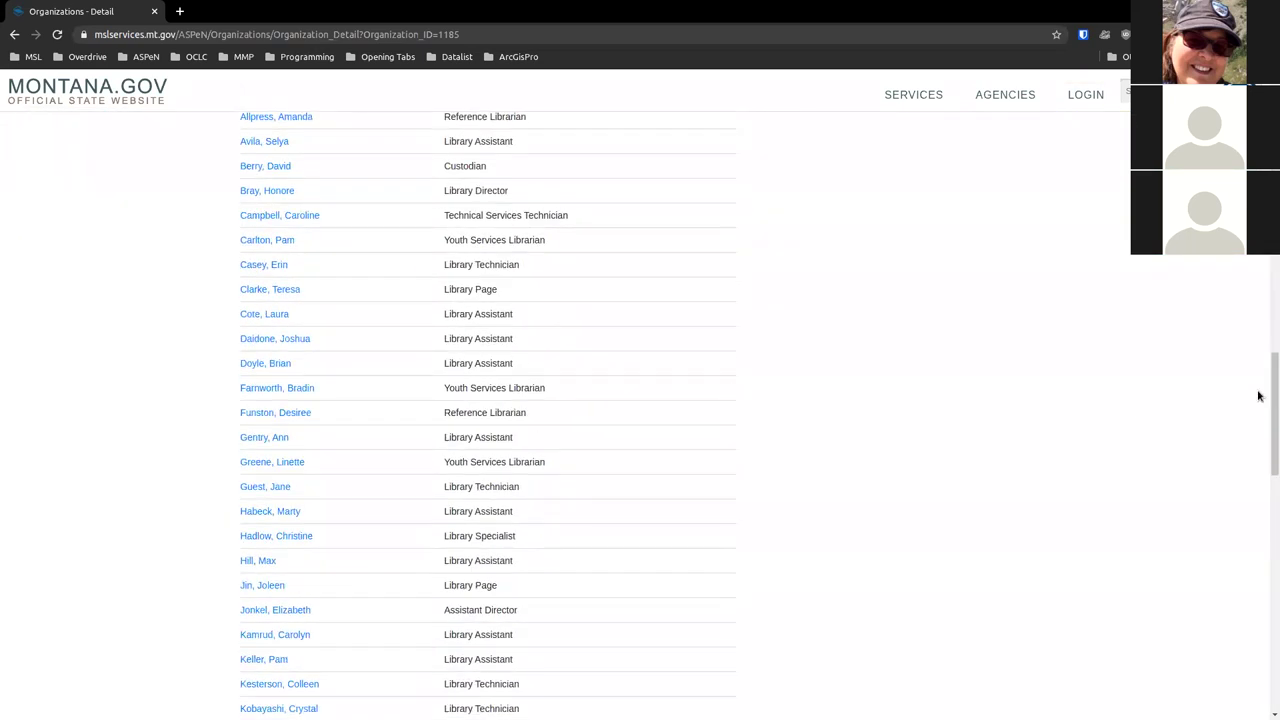
pyautogui.moveTo(1270, 400); pyautogui.dragTo(1256, 588)
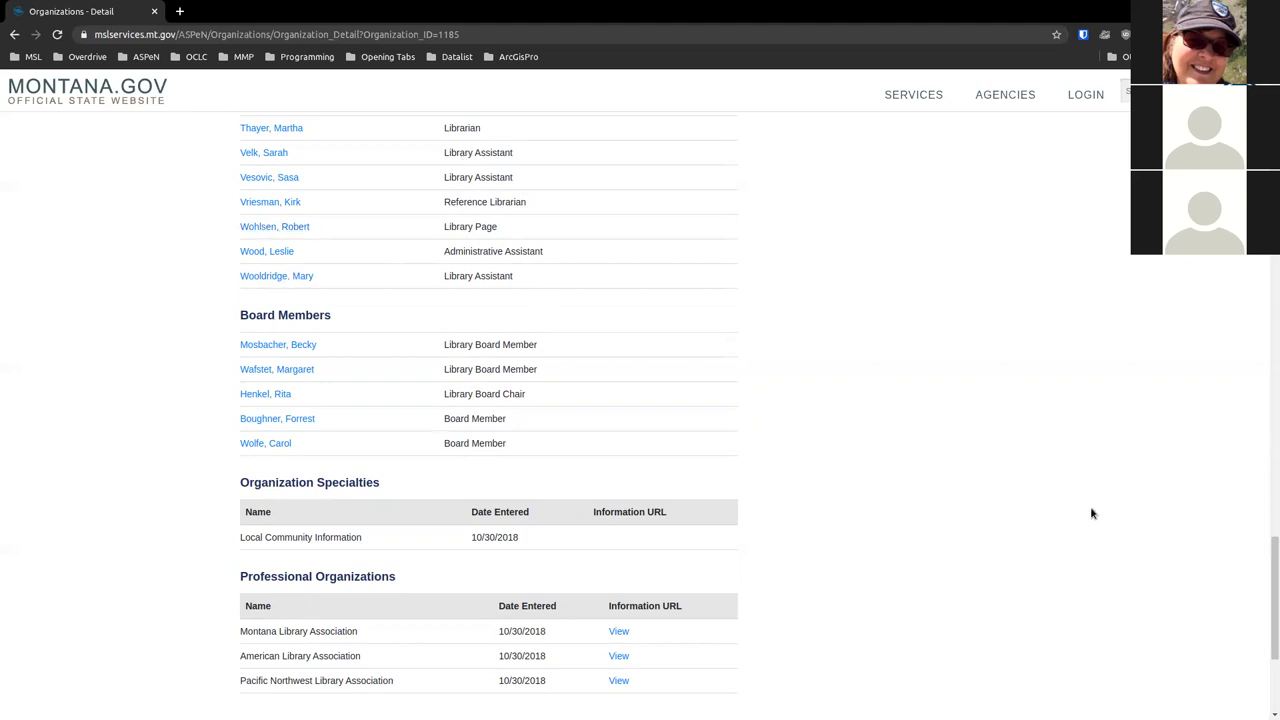
pyautogui.moveTo(1269, 592); pyautogui.dragTo(1269, 160)
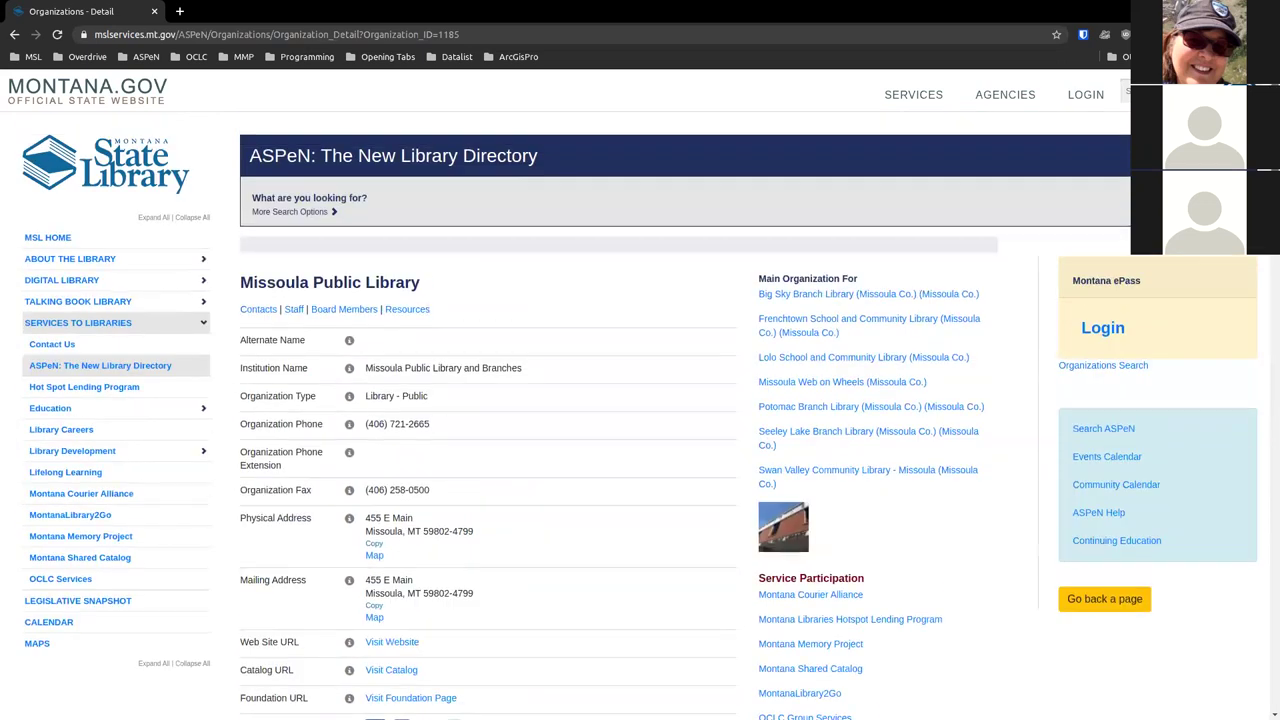
# Return to the Search ASPeN page and open the Committees listing
pyautogui.click(1087, 432)
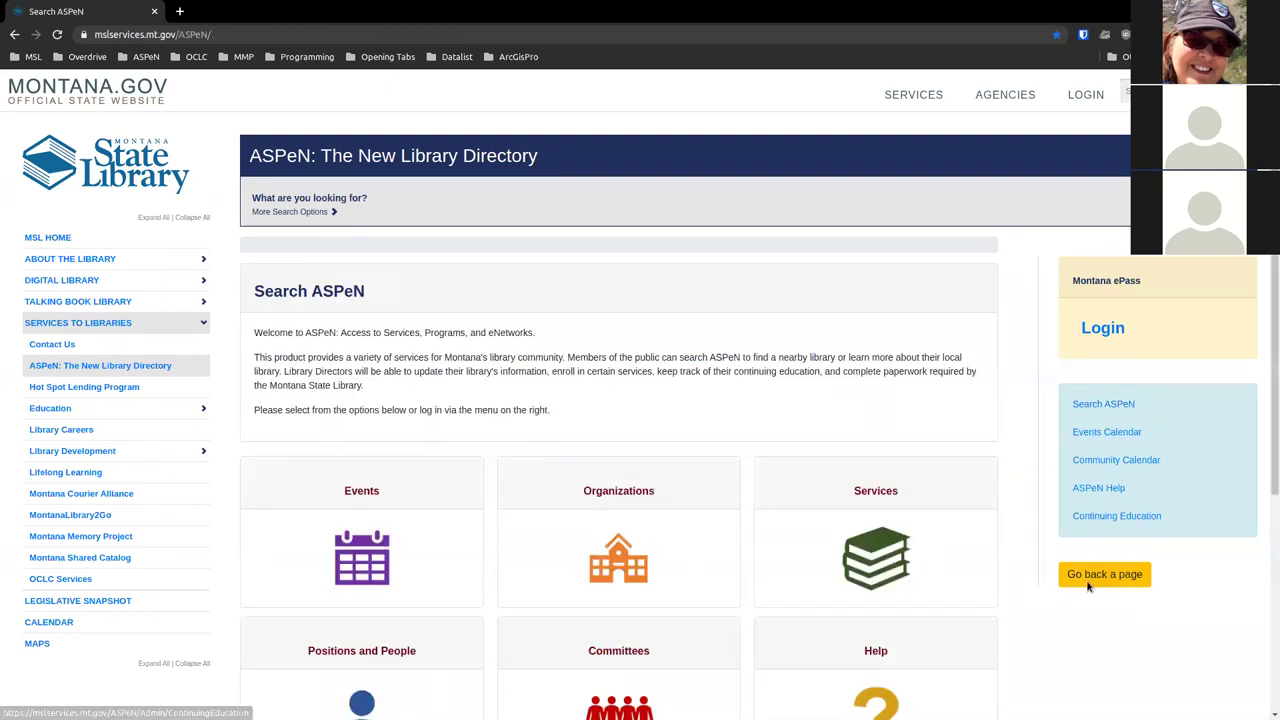
pyautogui.scroll(-3, 808, 429)
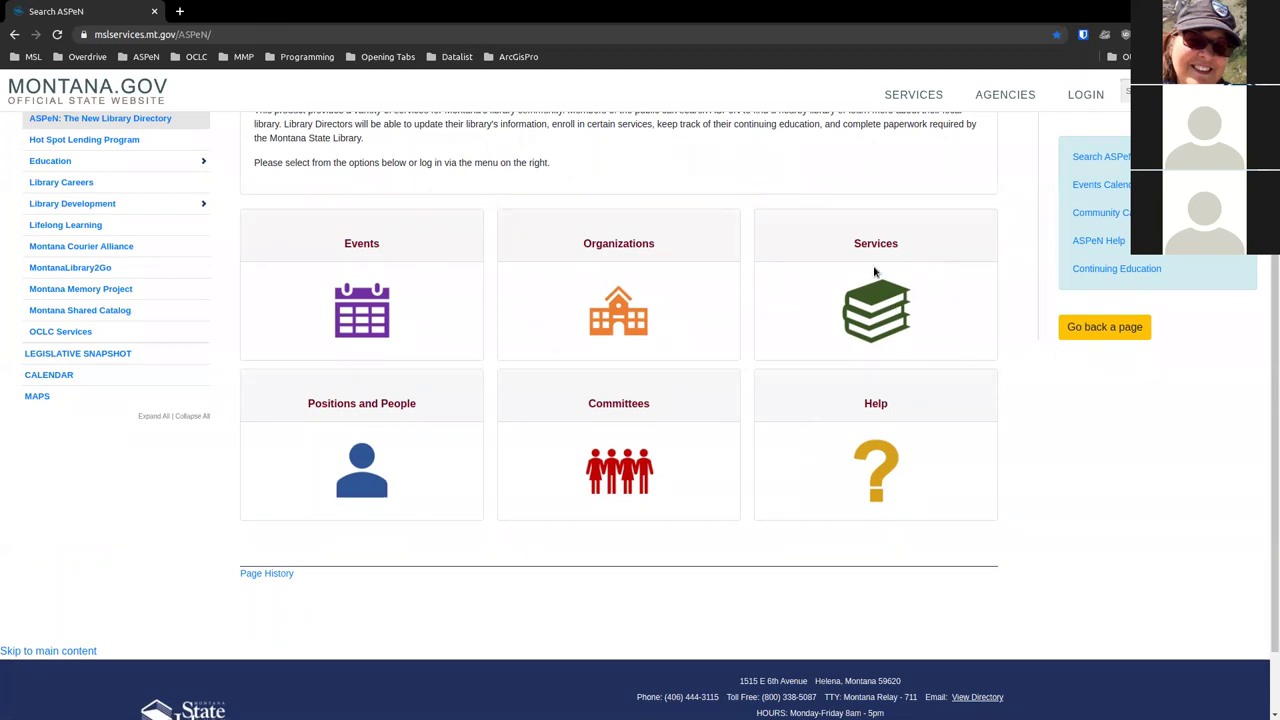
pyautogui.click(604, 446)
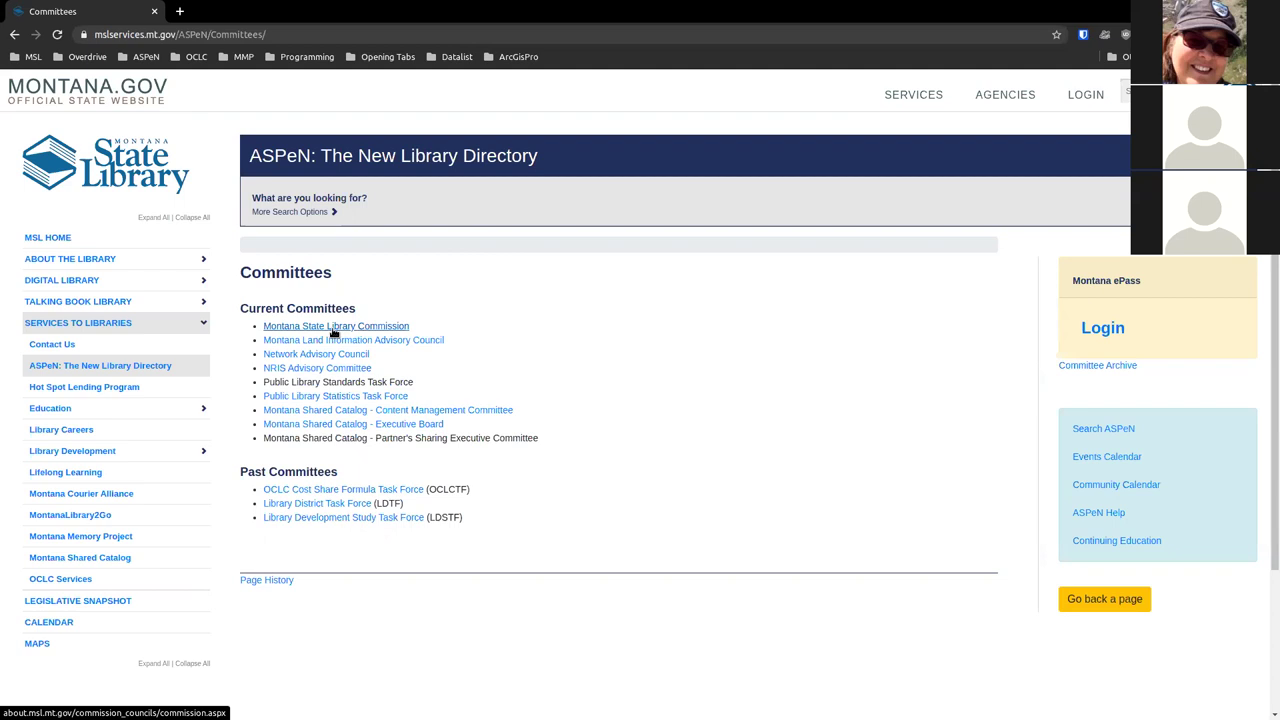
# Open the Montana State Library Commission page and view its members' contact details and terms
pyautogui.click(334, 328)
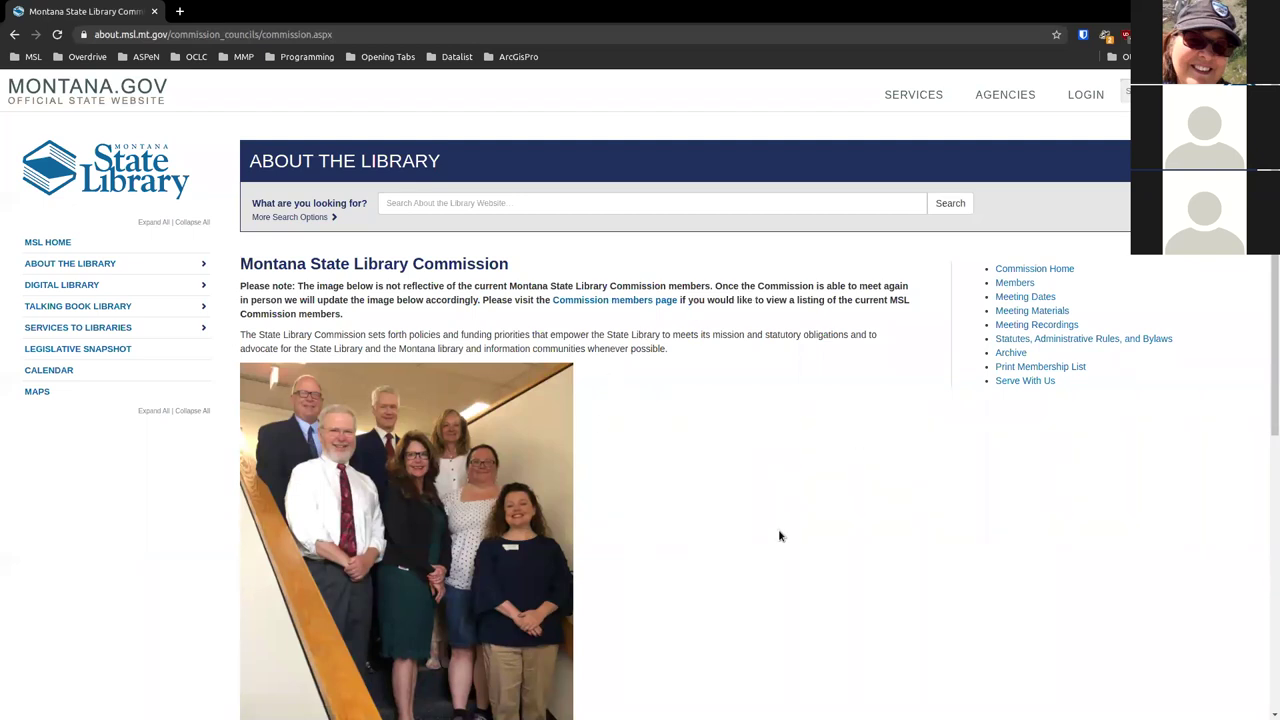
pyautogui.scroll(-2, 780, 534)
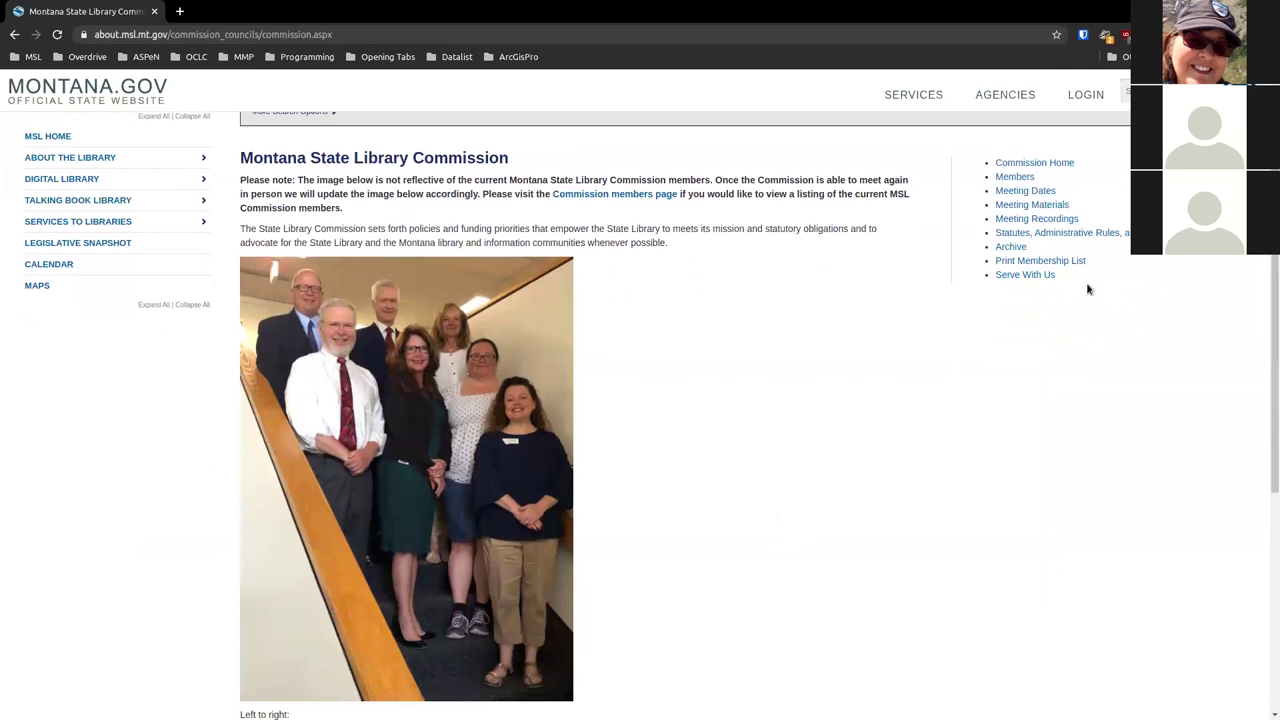
pyautogui.click(1013, 180)
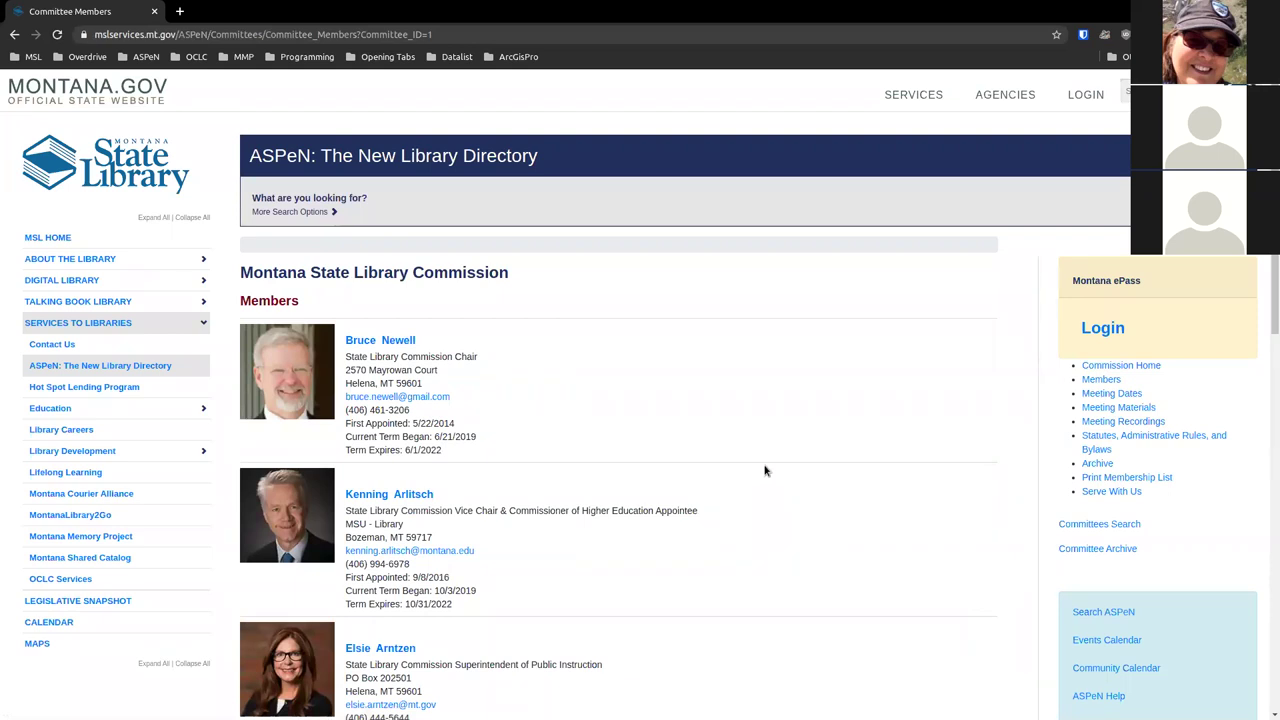
pyautogui.scroll(-1, 770, 478)
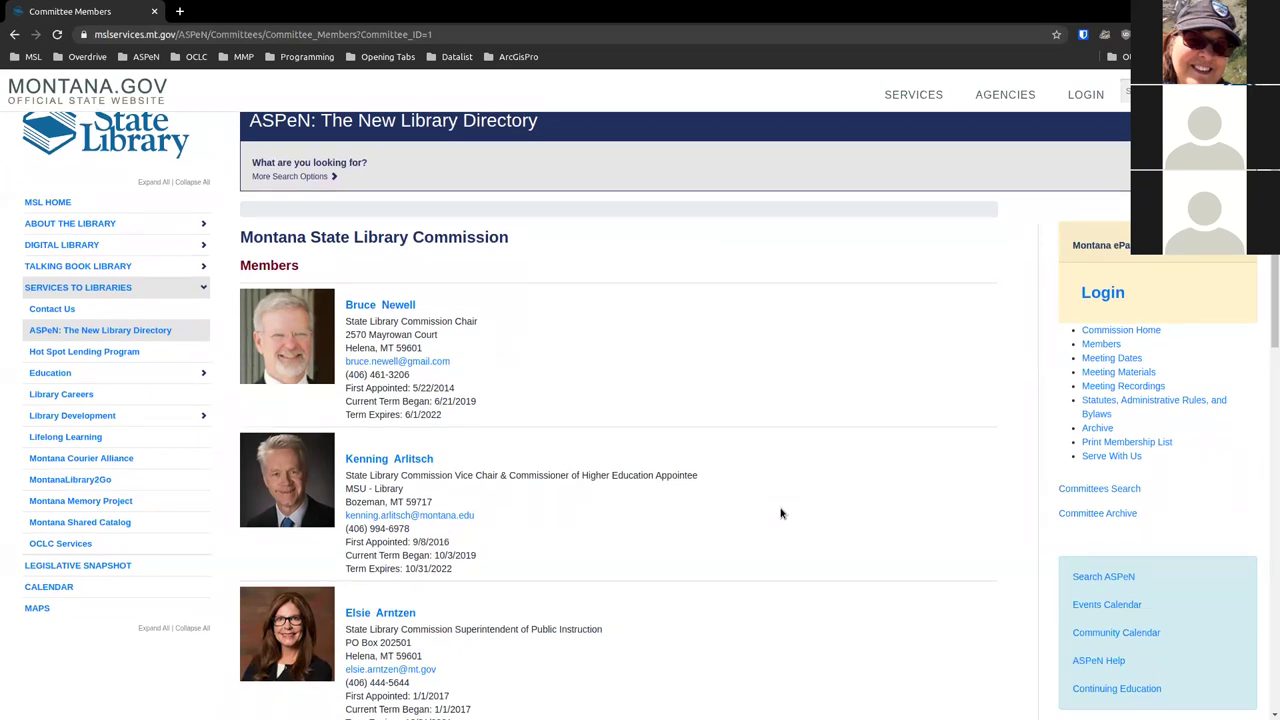
pyautogui.scroll(-1, 781, 513)
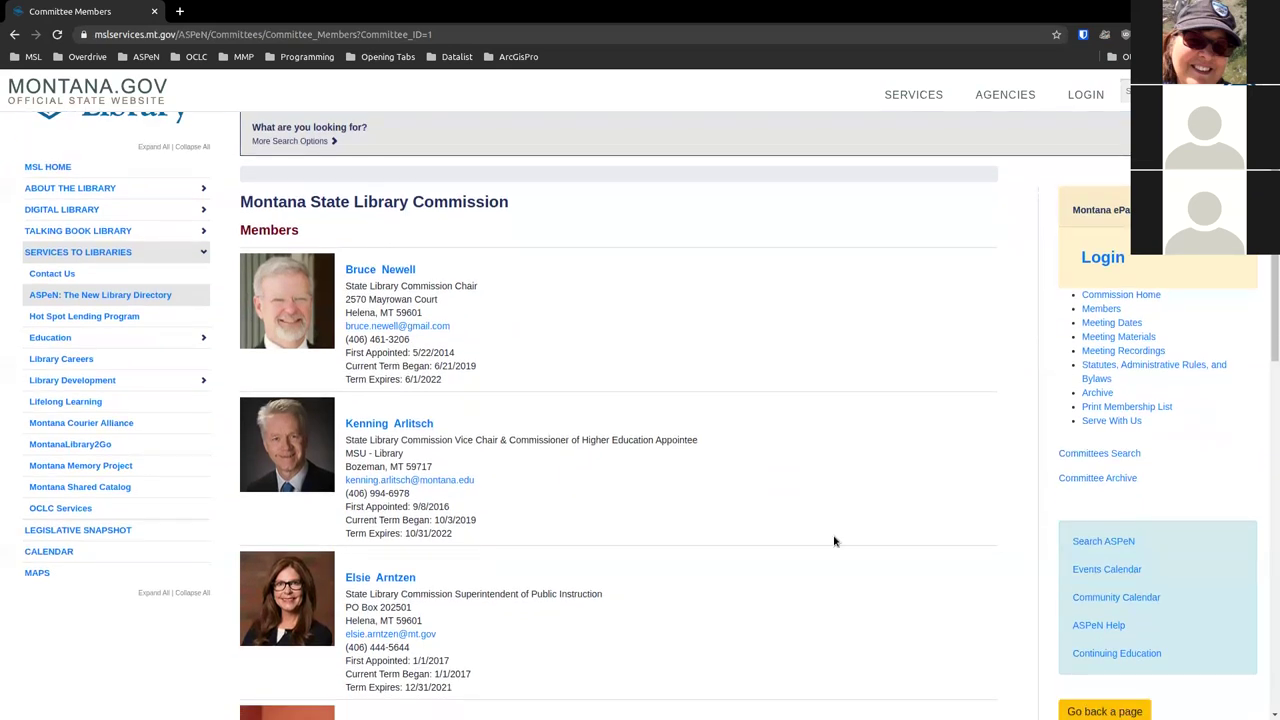
# Go back from the commission members to the Search ASPeN page and reopen the Committees listing
pyautogui.click(1111, 542)
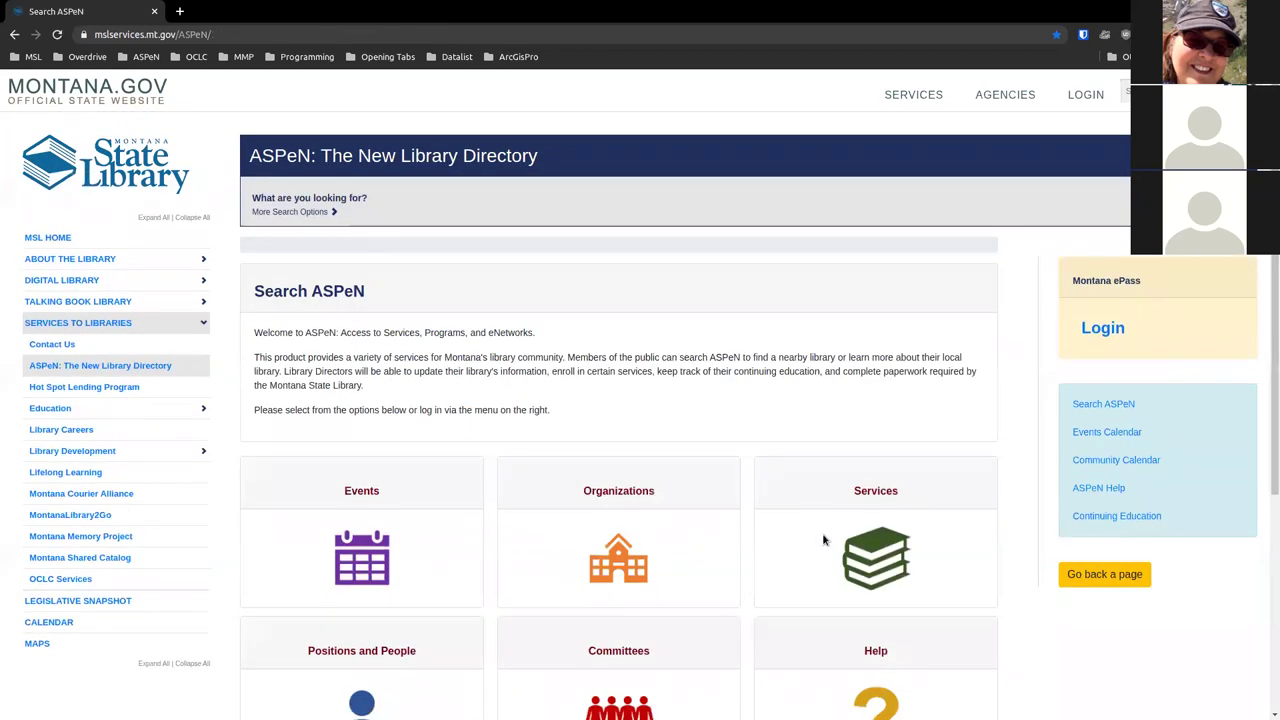
pyautogui.scroll(-1, 654, 663)
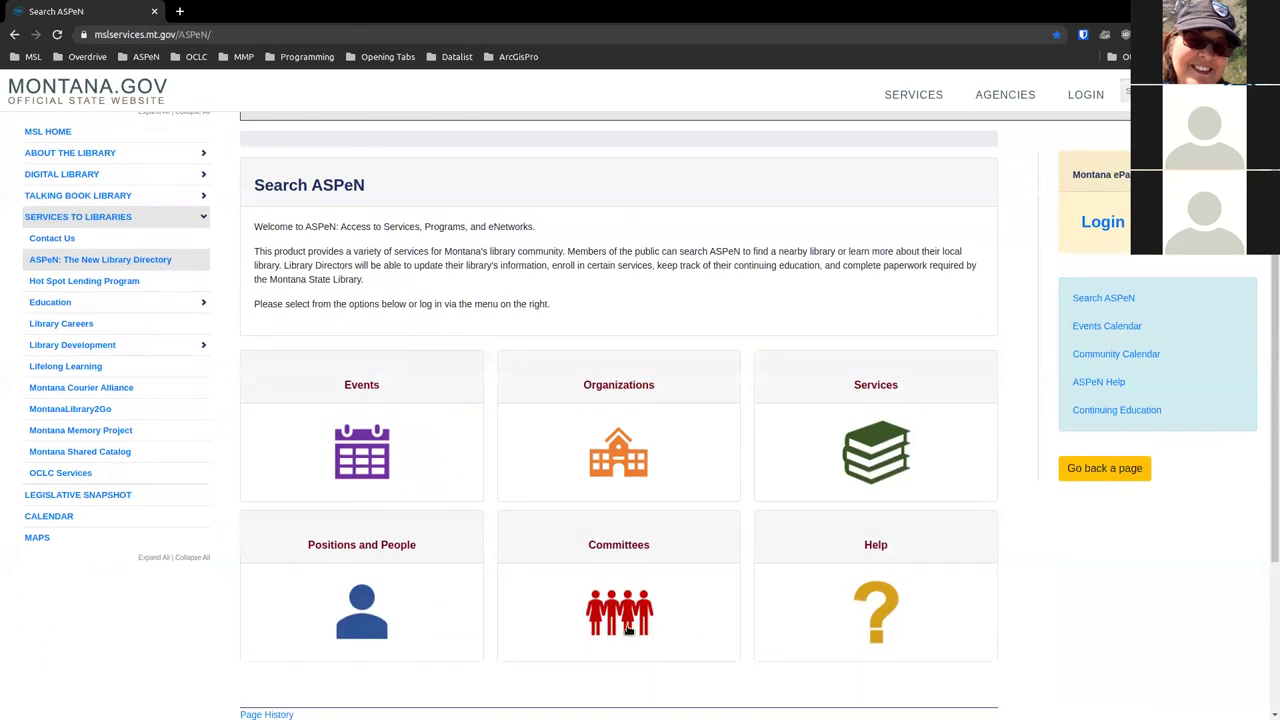
pyautogui.click(628, 627)
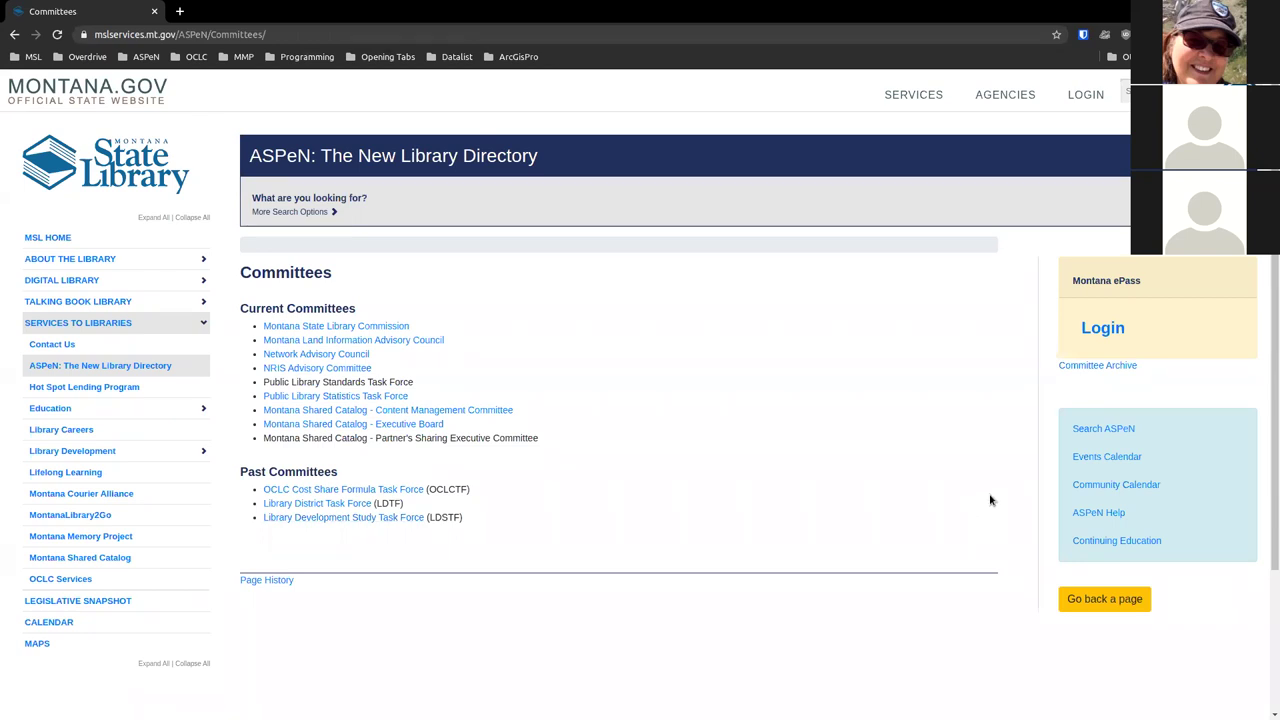
# Leave the Committees listing for the Search ASPeN page and open the Help site
pyautogui.click(1097, 431)
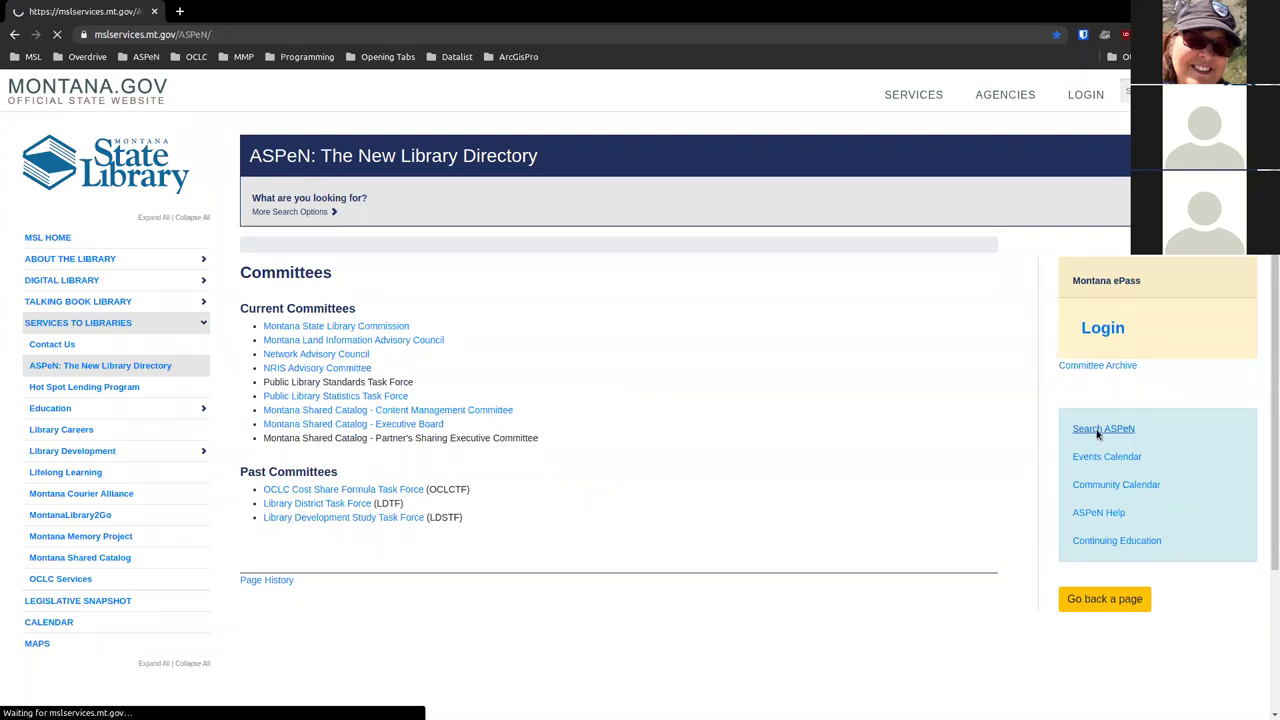
pyautogui.scroll(-1, 706, 465)
pyautogui.scroll(-3, 707, 470)
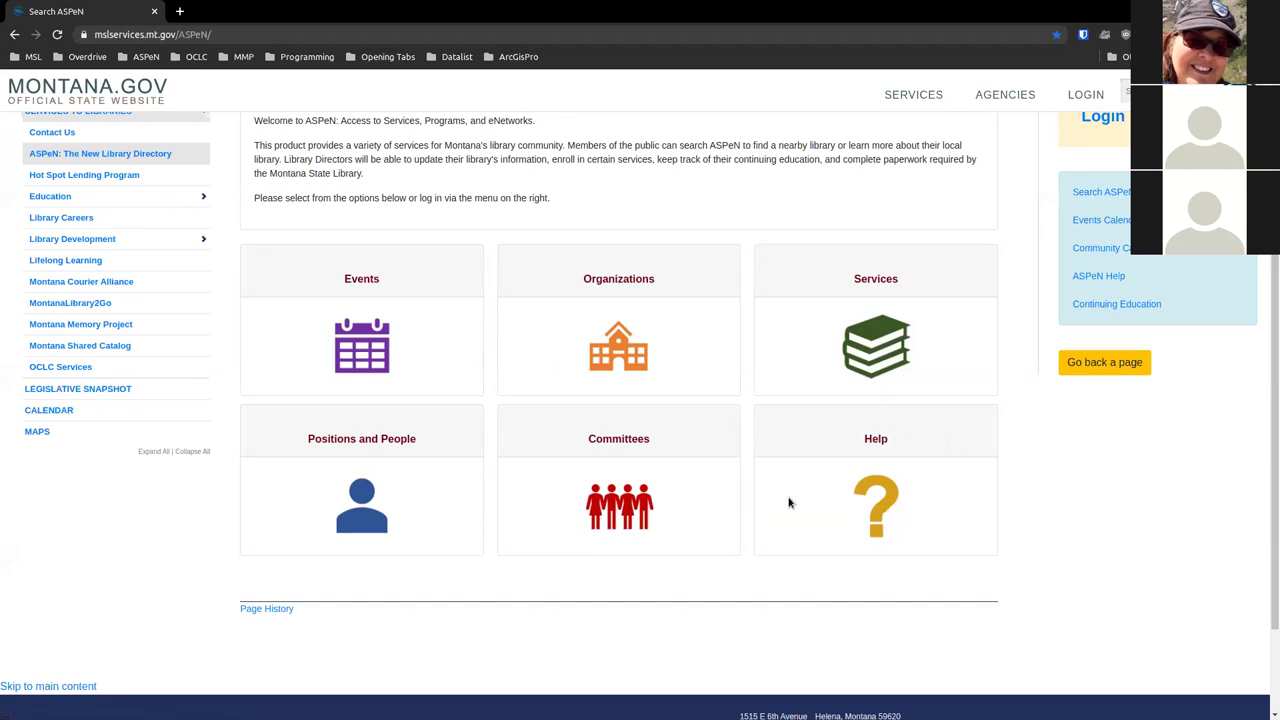
pyautogui.click(889, 509)
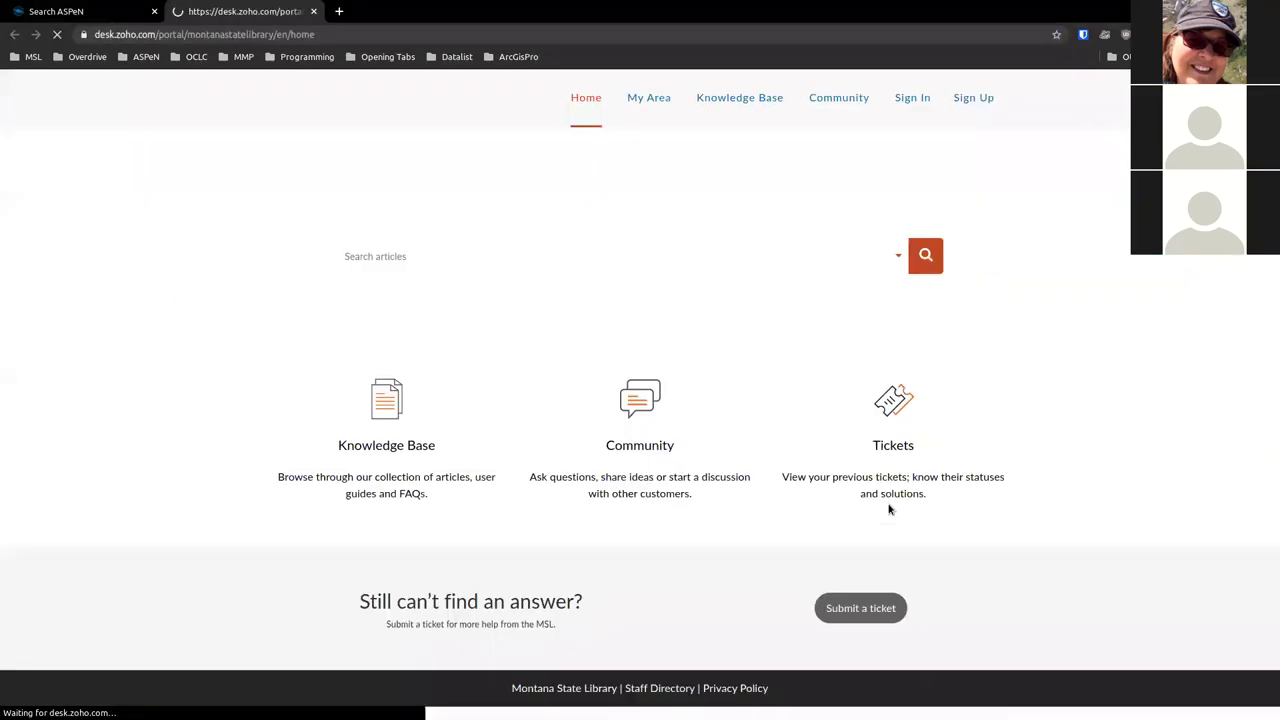
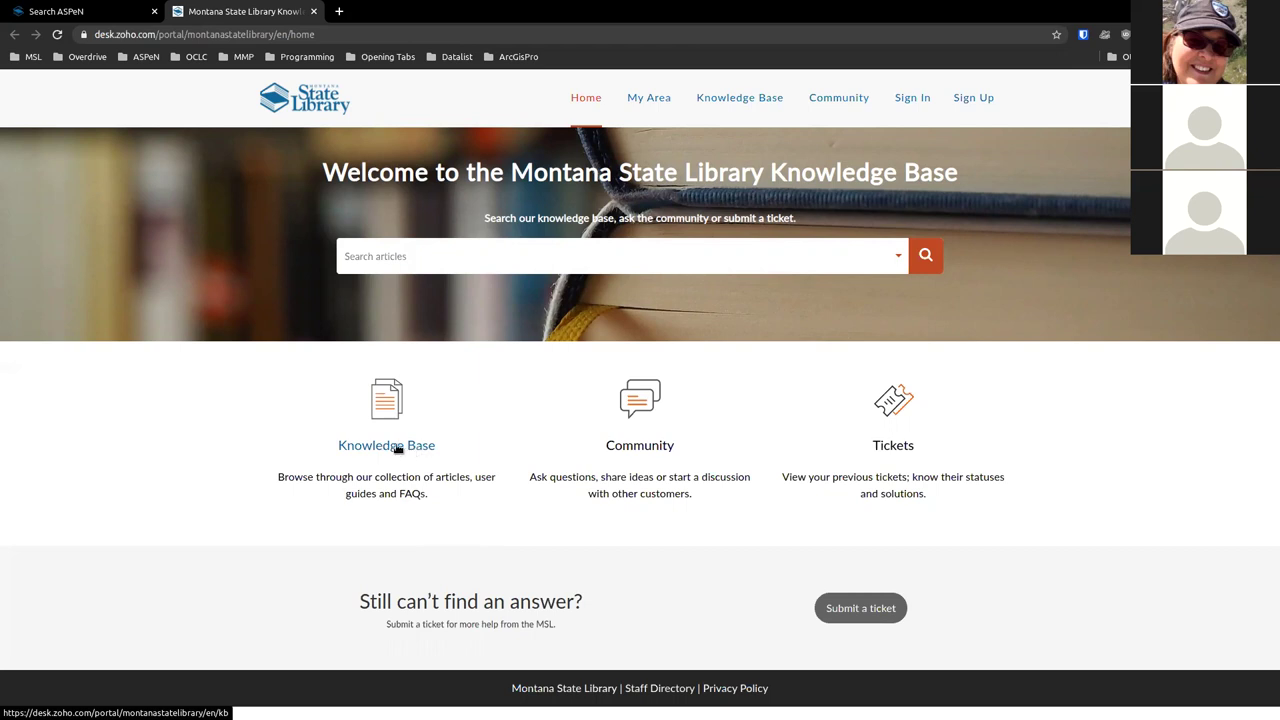
# Open the ASPeN section of the Knowledge Base and look through the article "ASPeN - Registering for an Event"
pyautogui.click(397, 450)
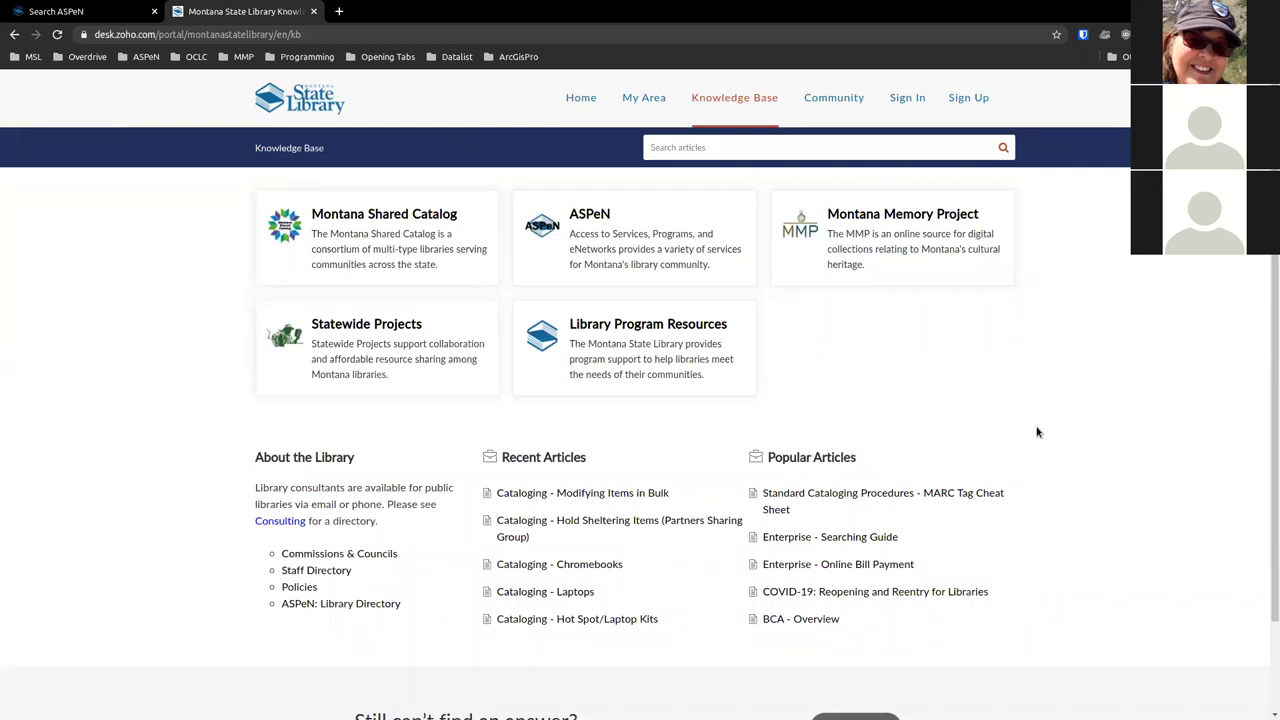
pyautogui.click(576, 214)
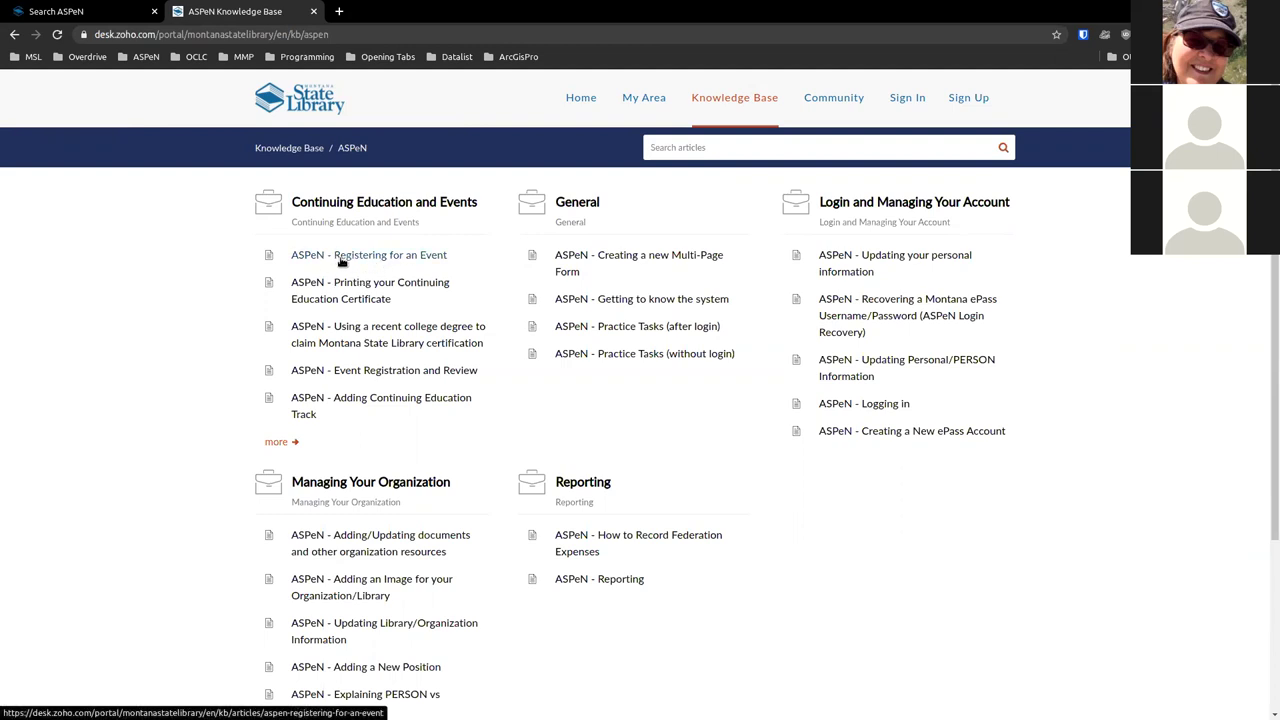
pyautogui.click(414, 257)
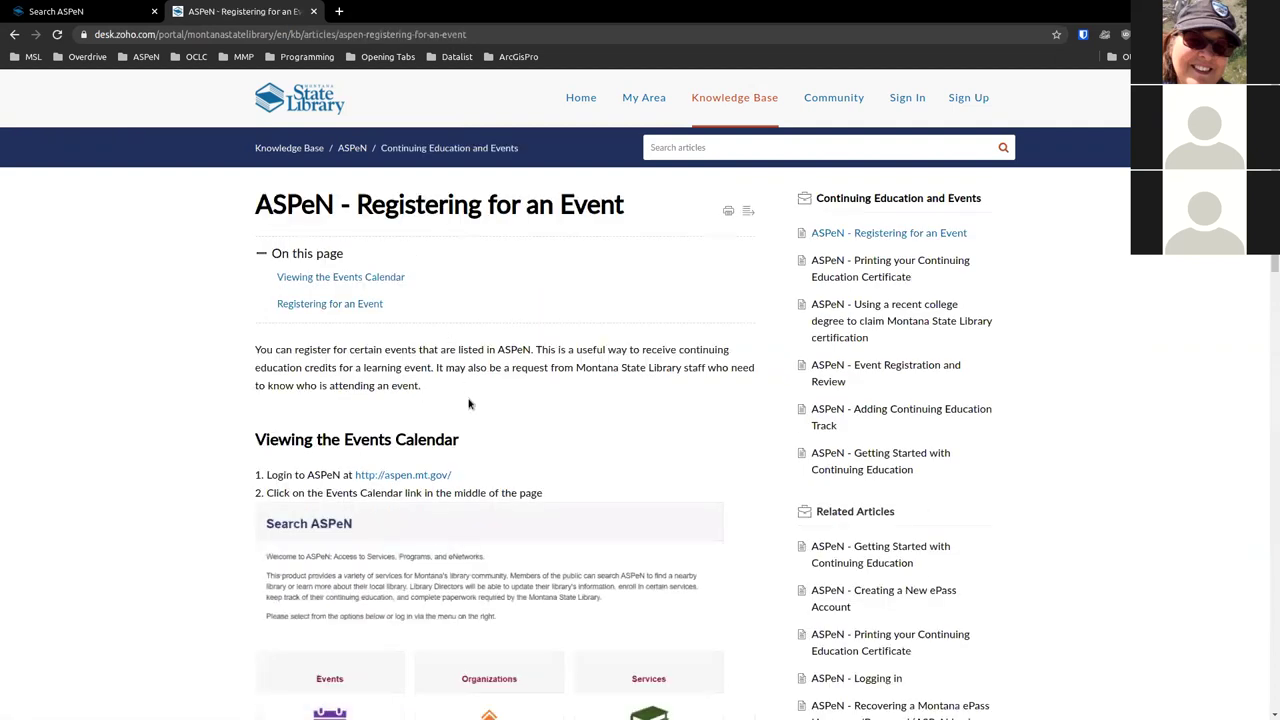
pyautogui.scroll(-2, 565, 549)
pyautogui.scroll(-1, 565, 549)
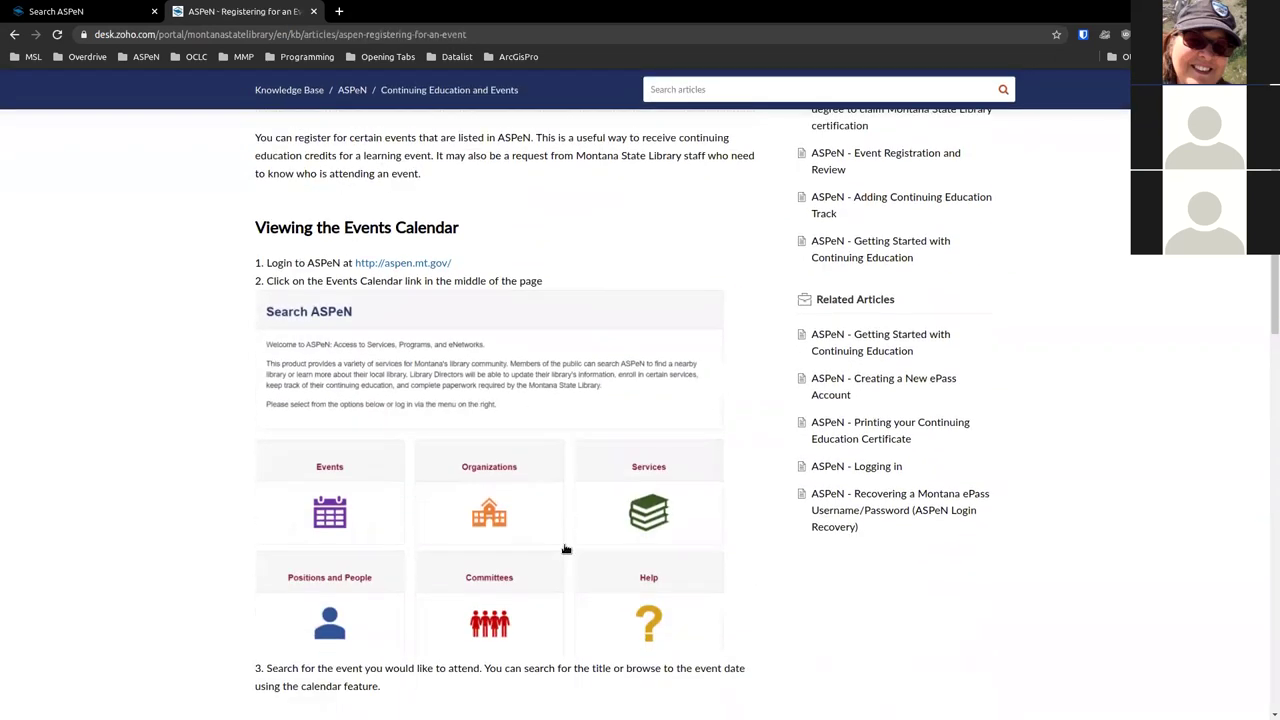
pyautogui.scroll(2, 565, 549)
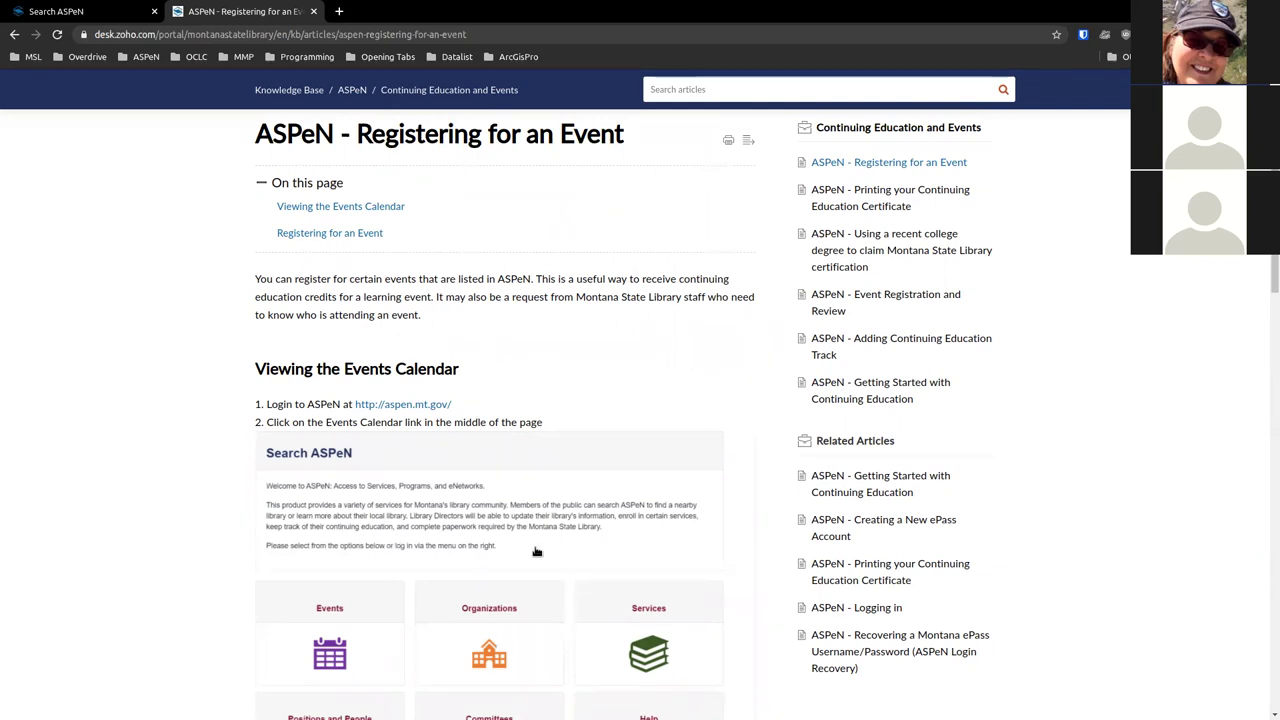
pyautogui.scroll(1, 591, 541)
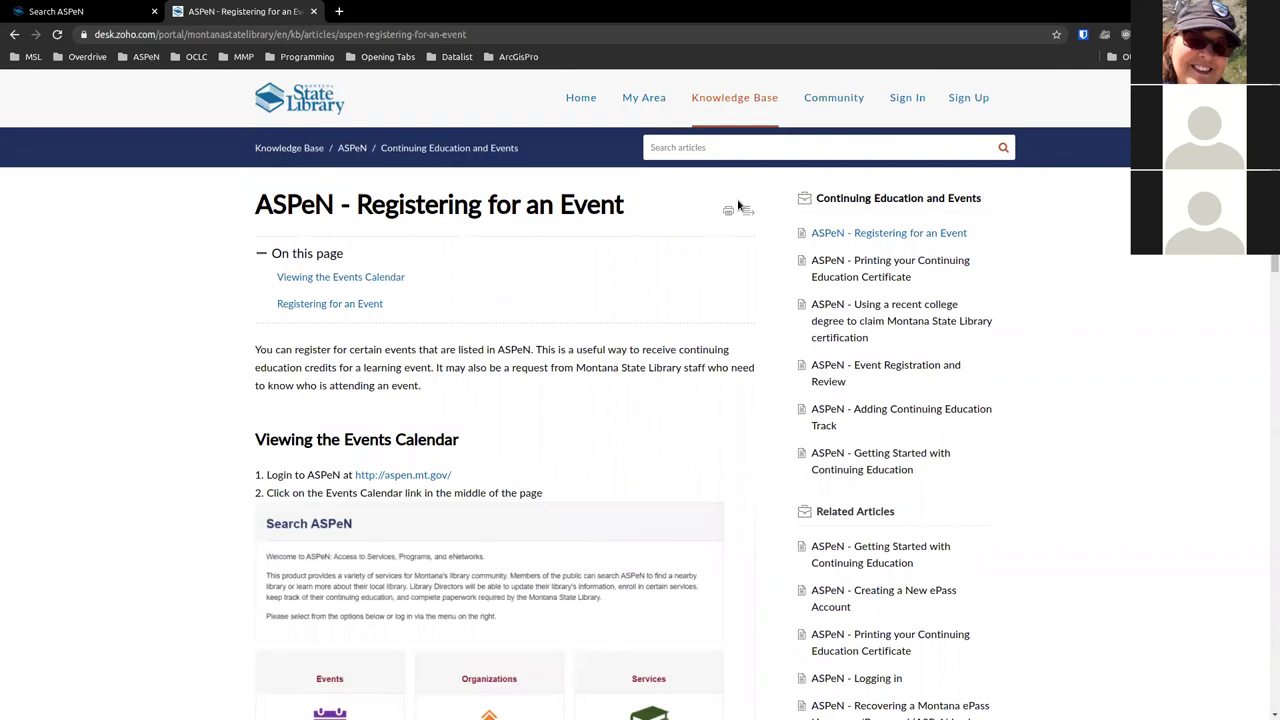
# Switch back to the Search ASPeN page and start a login using ePass Montana
pyautogui.click(90, 14)
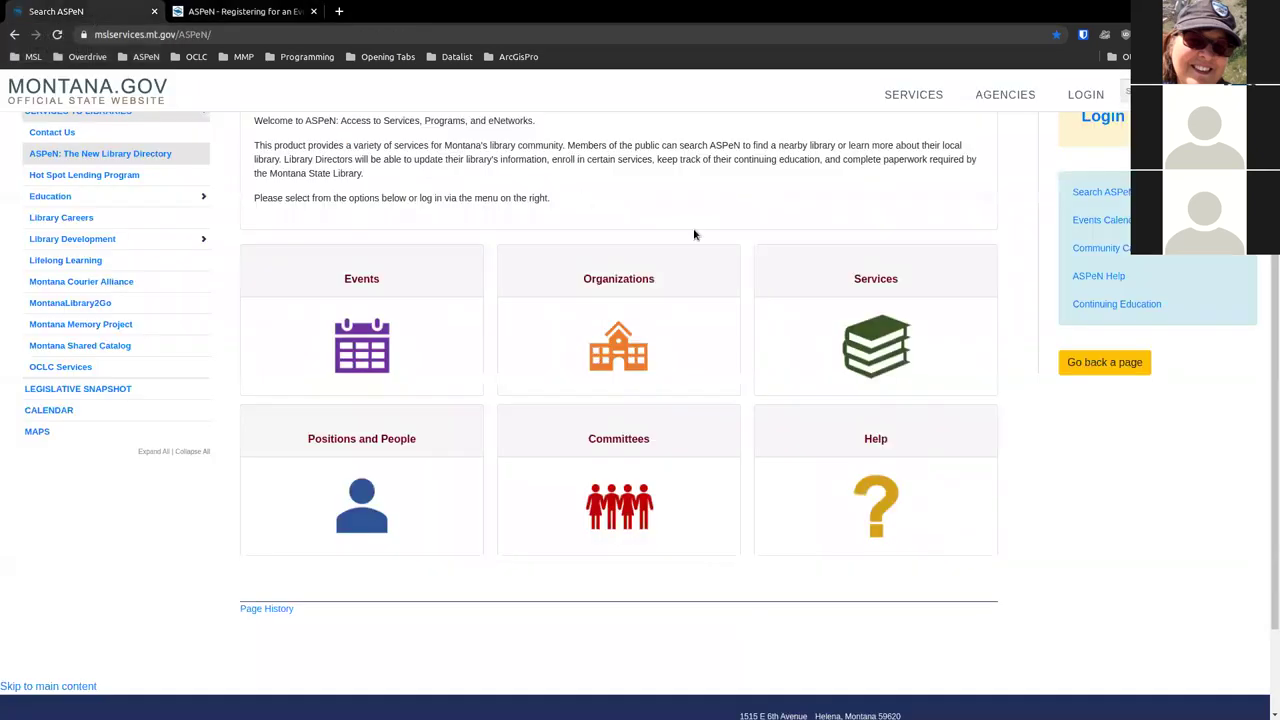
pyautogui.scroll(2, 1094, 660)
pyautogui.scroll(2, 1094, 660)
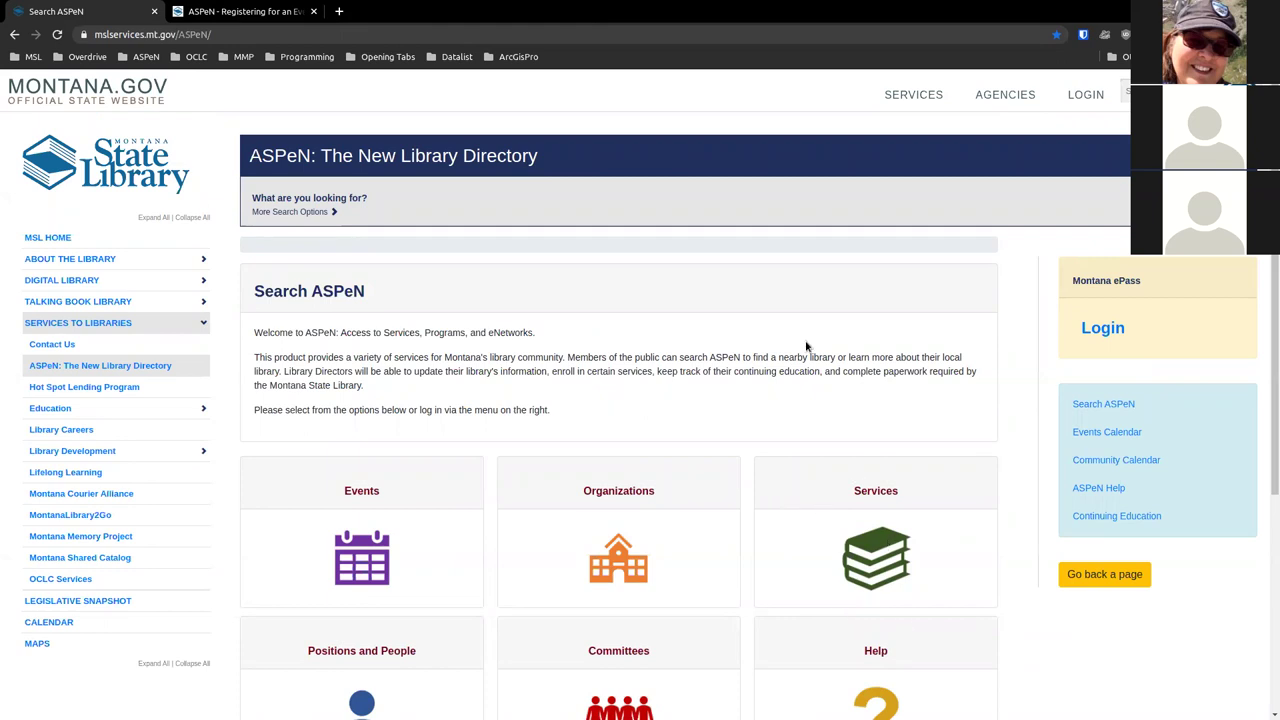
pyautogui.scroll(-1, 808, 350)
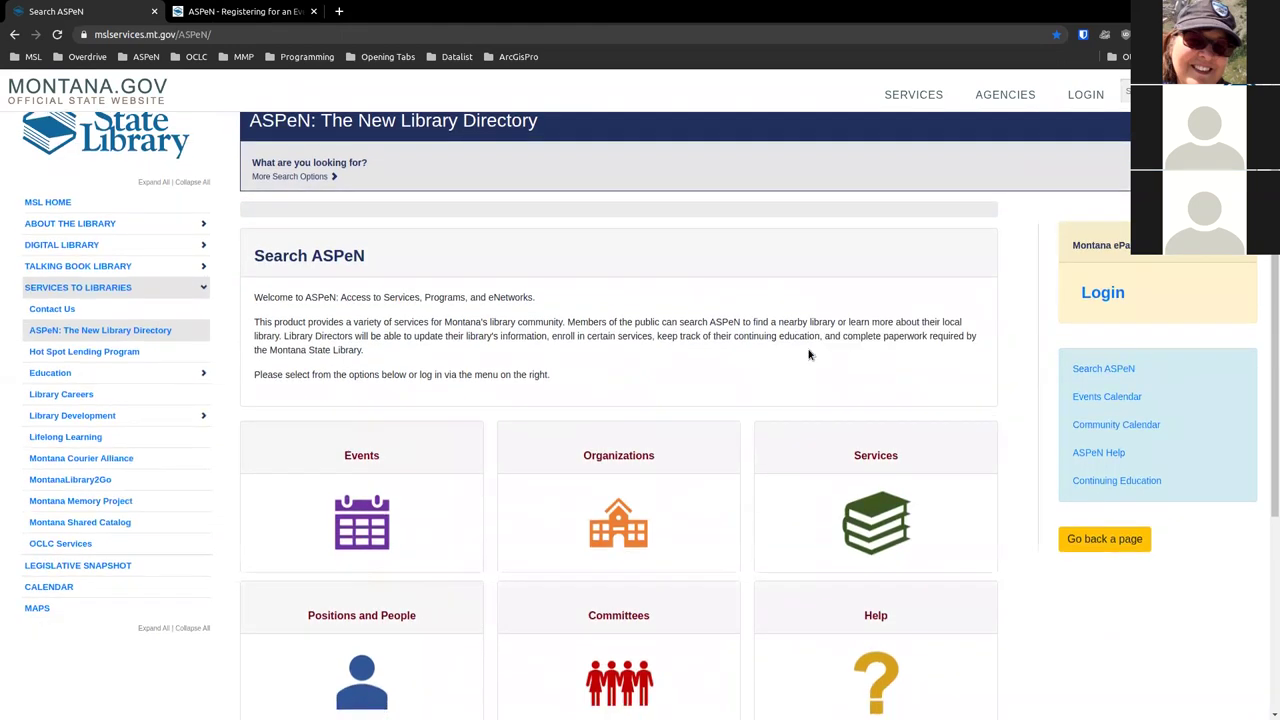
pyautogui.click(1106, 300)
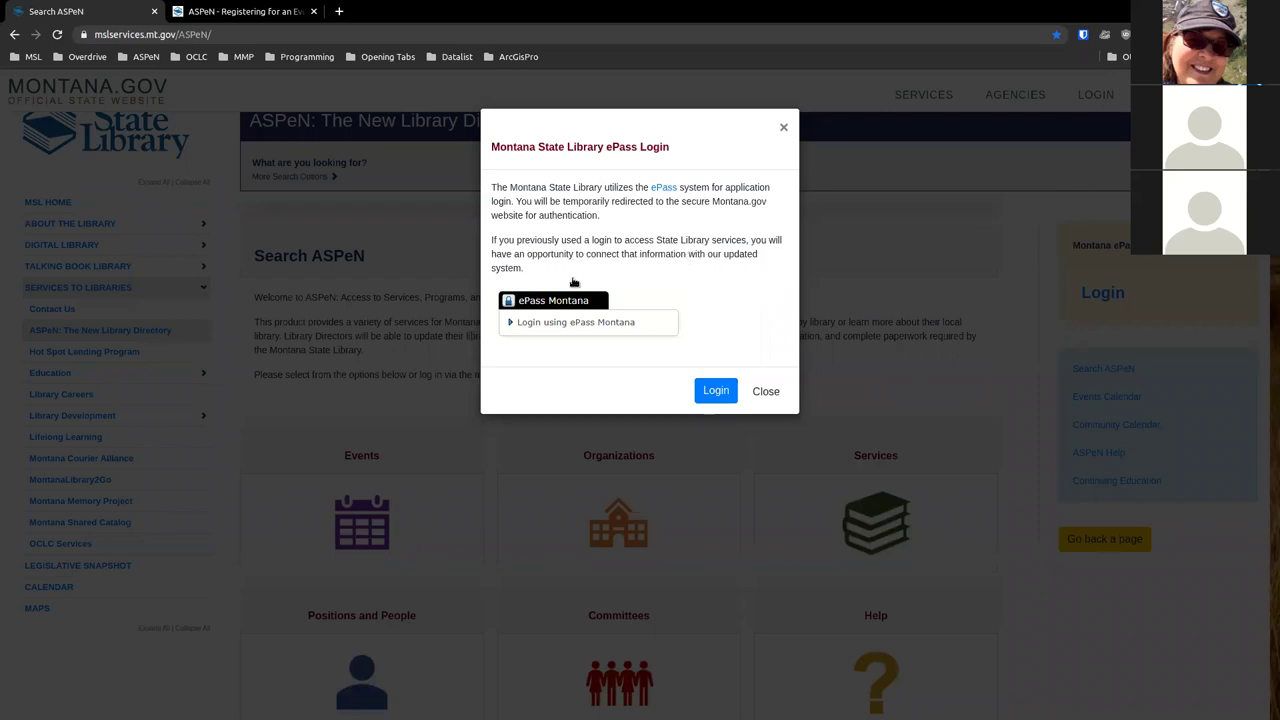
pyautogui.click(541, 325)
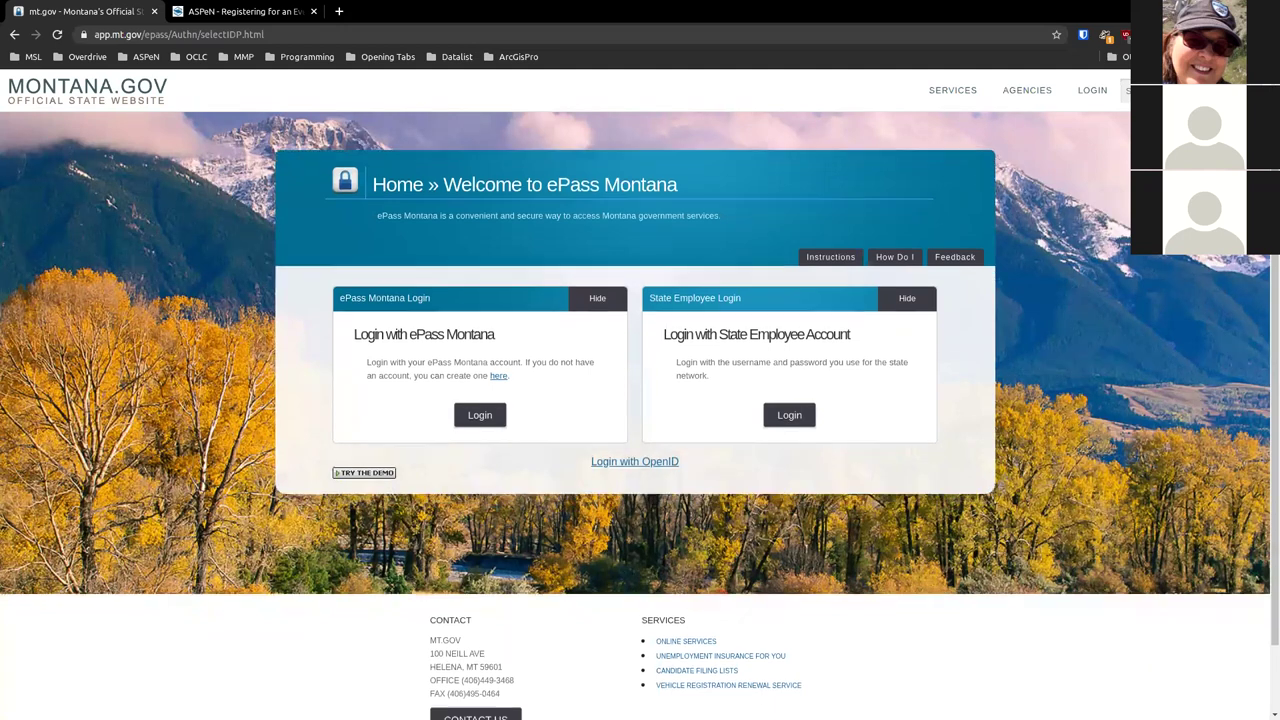
# Log in with an ePass Montana account, filling the username and password from the first saved app.mt.gov login in the password vault
pyautogui.scroll(-2, 919, 467)
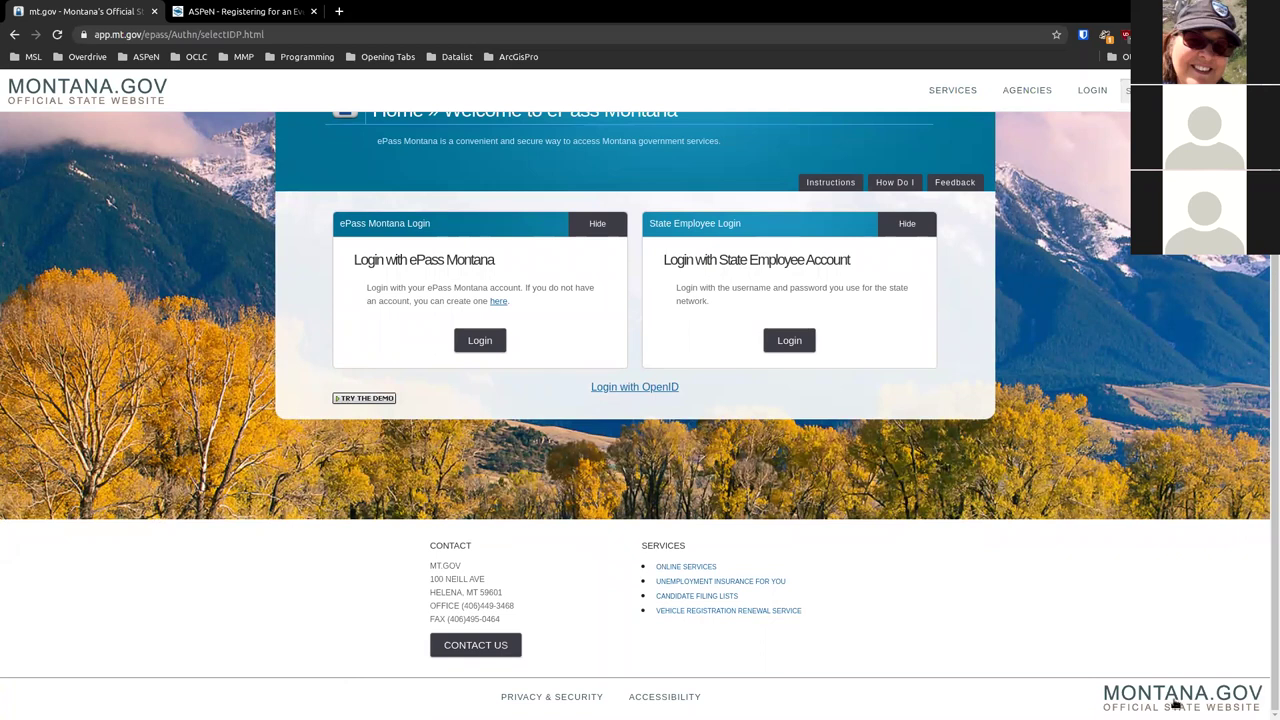
pyautogui.scroll(1, 1089, 676)
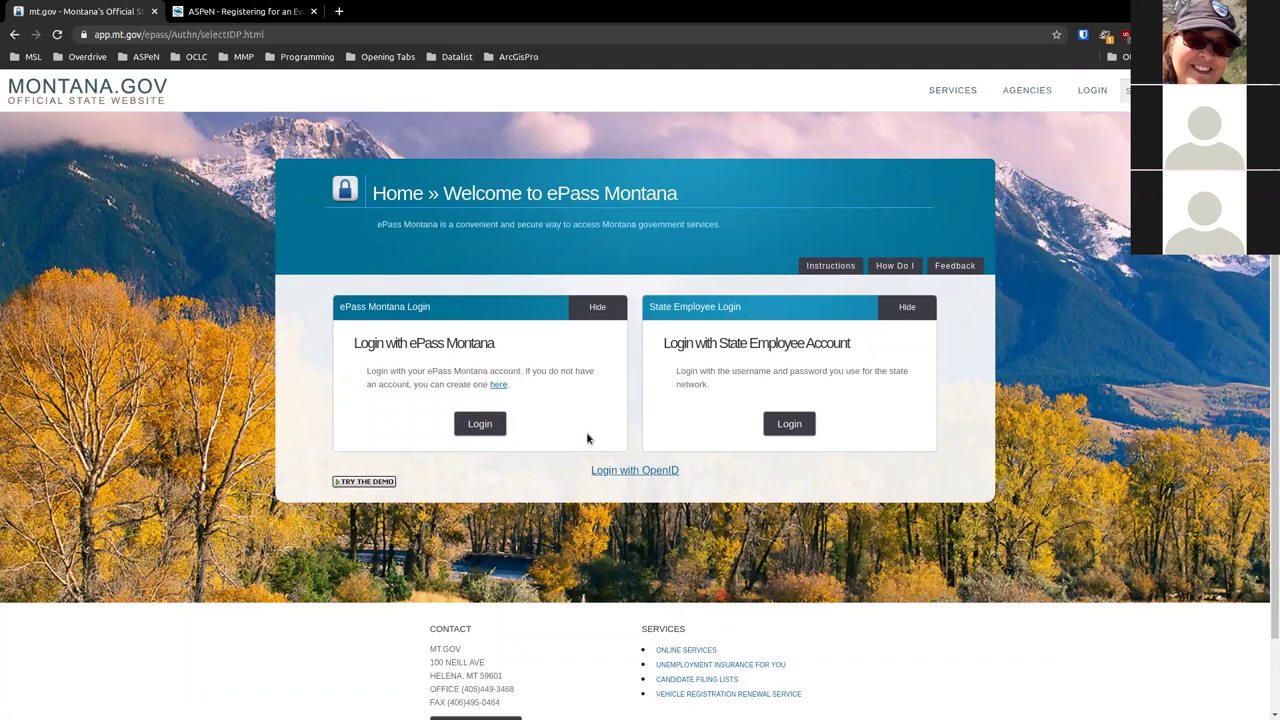
pyautogui.click(482, 435)
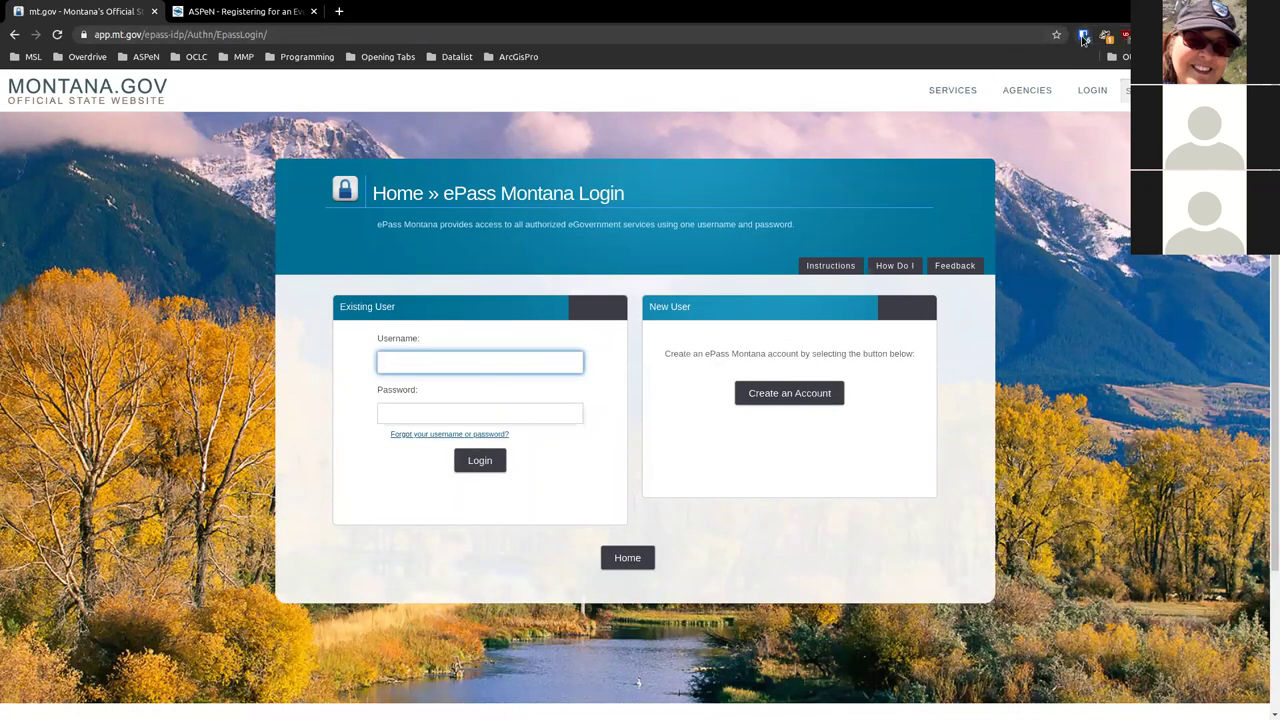
pyautogui.click(1083, 39)
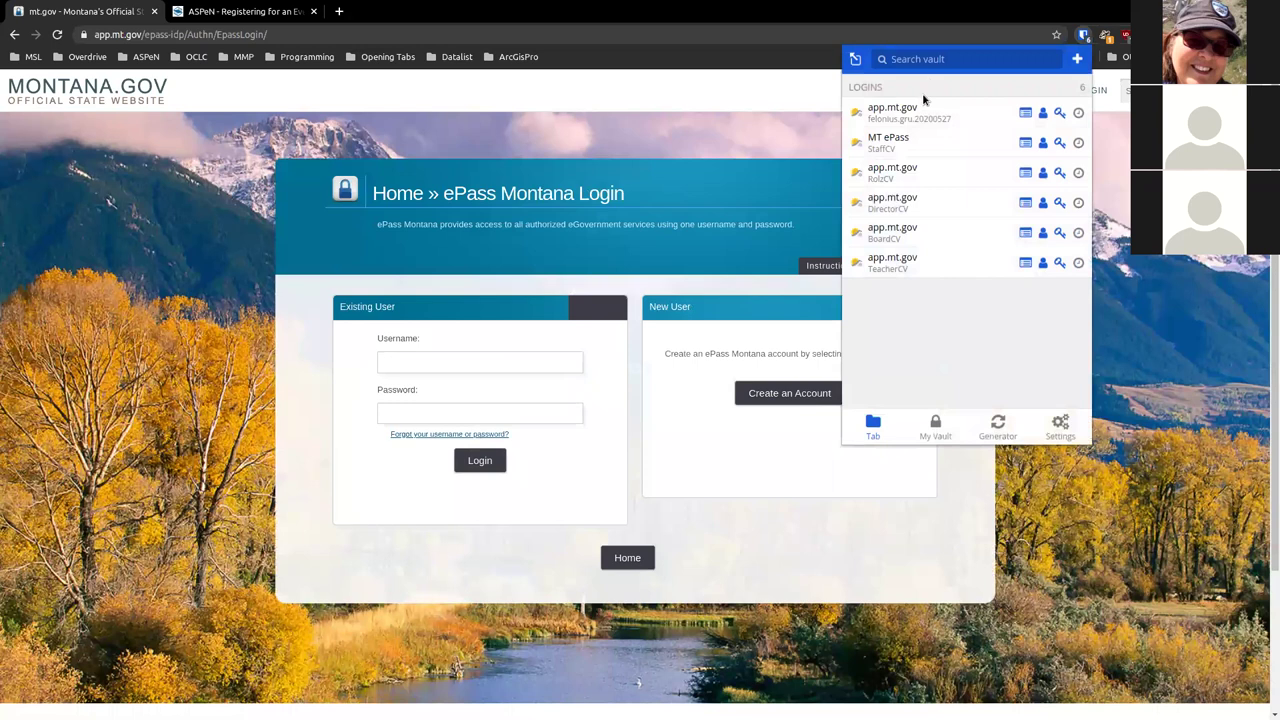
pyautogui.click(910, 113)
pyautogui.click(480, 461)
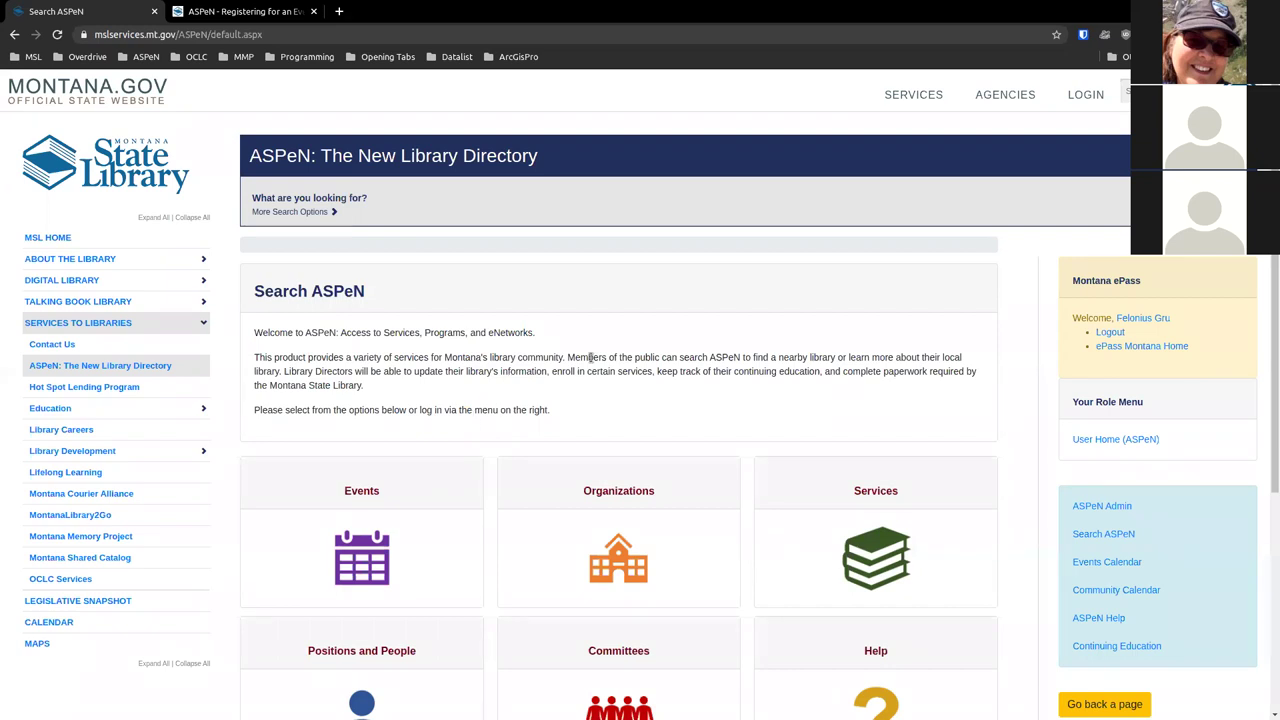
# Open the Events search from the Search ASPeN page and look through the month calendar and the event list below it
pyautogui.scroll(-2, 590, 357)
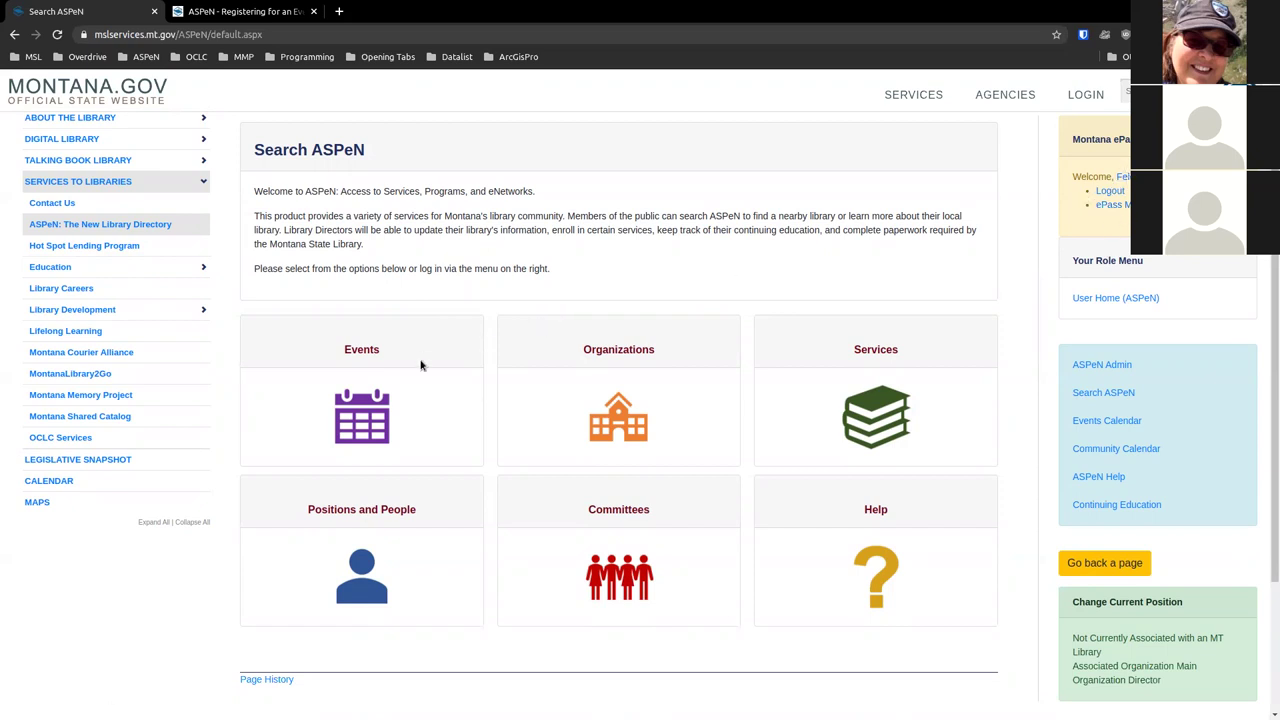
pyautogui.click(366, 418)
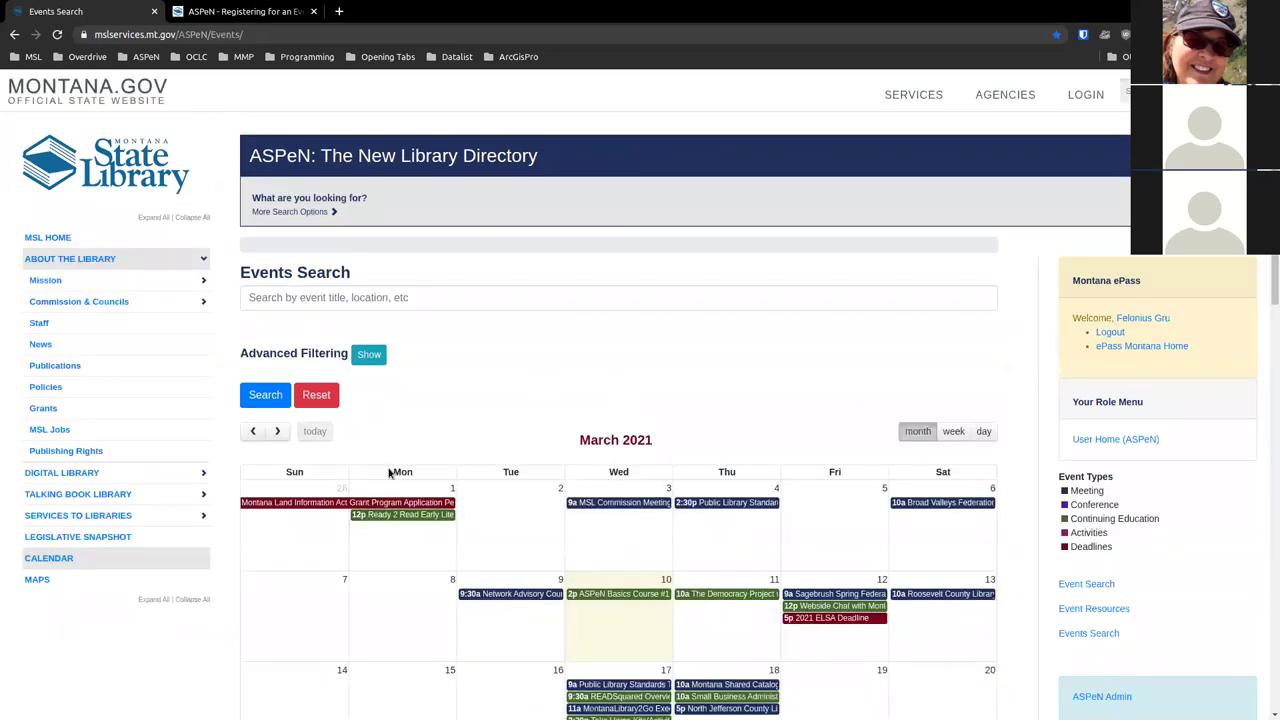
pyautogui.scroll(-1, 595, 491)
pyautogui.scroll(-5, 595, 491)
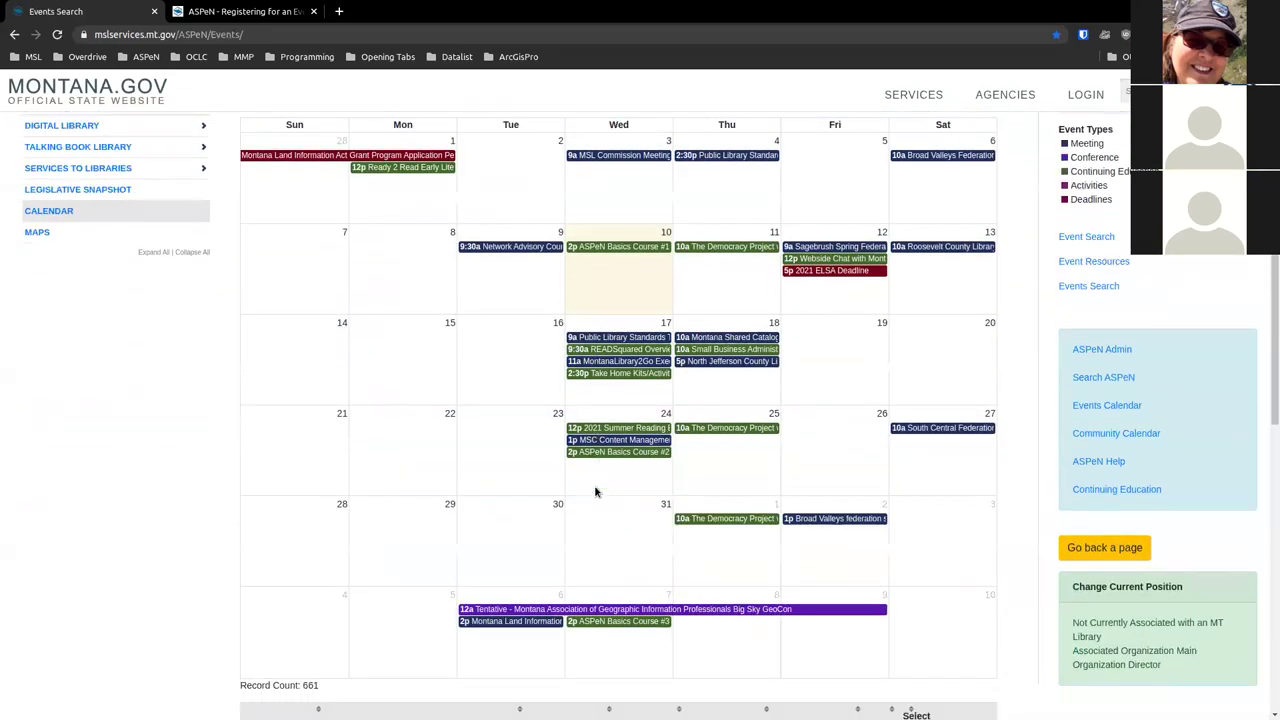
pyautogui.scroll(-5, 595, 491)
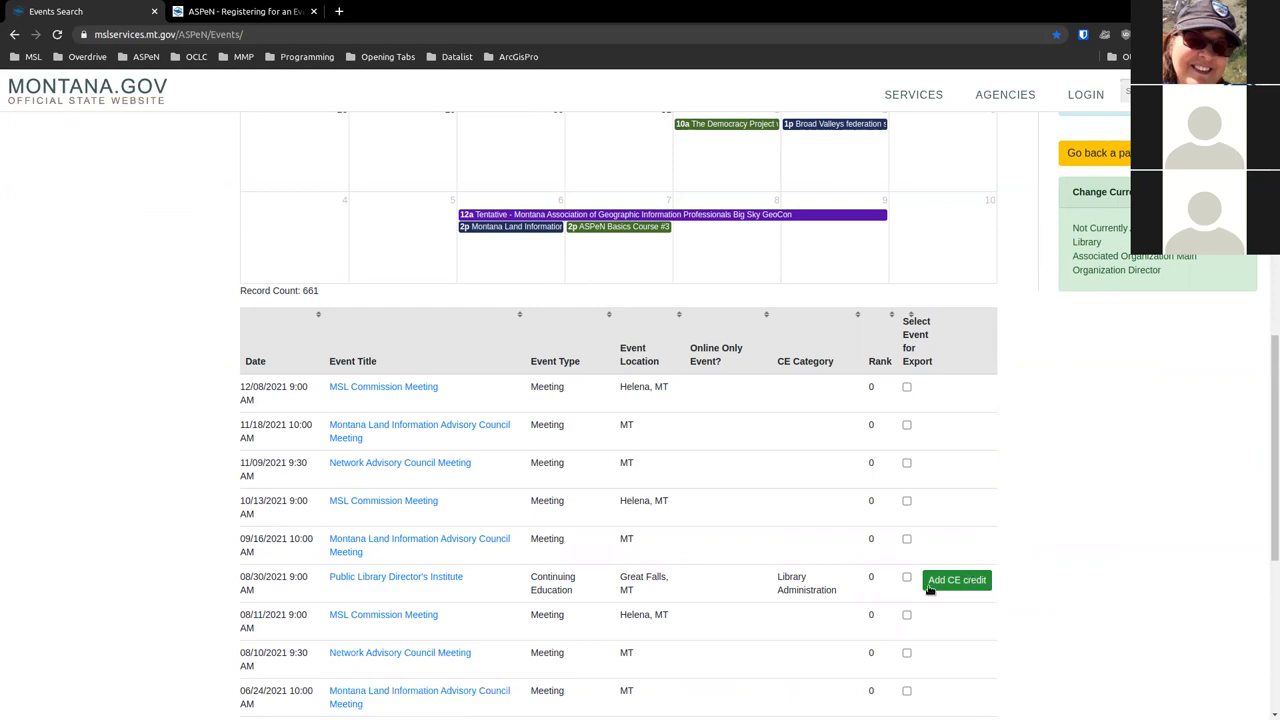
pyautogui.scroll(-2, 980, 585)
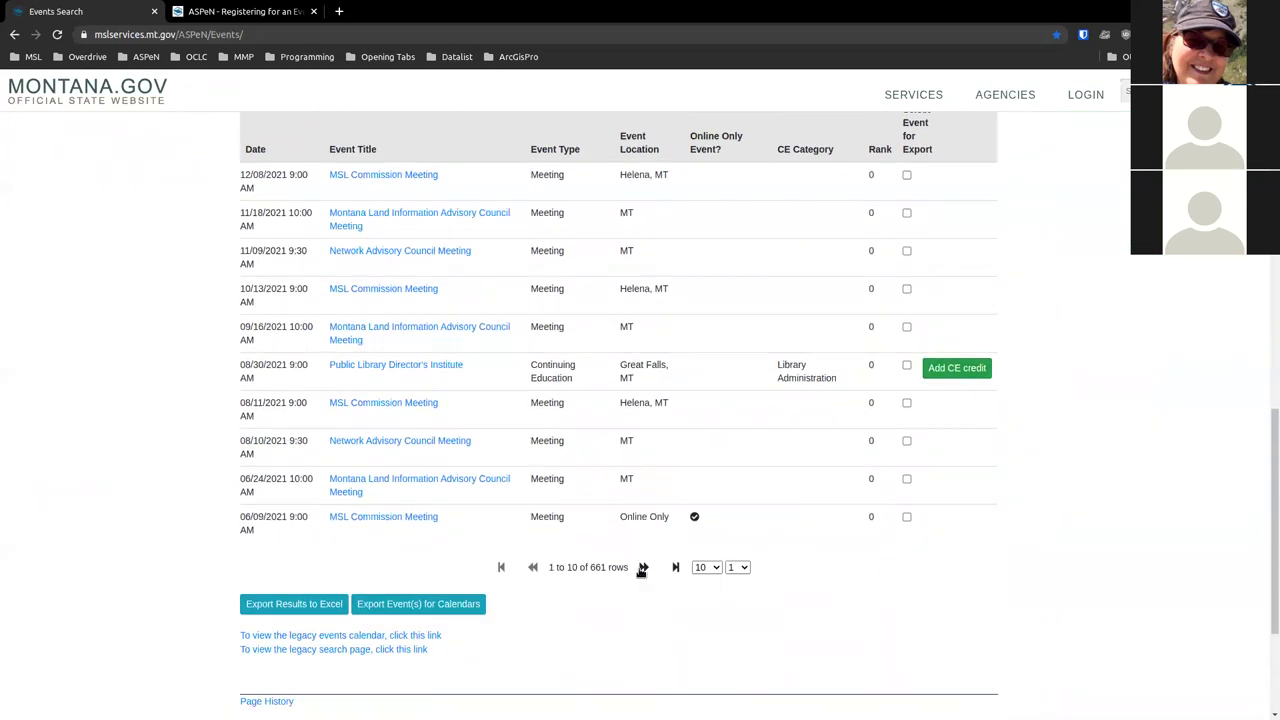
# Page forward through the event list to page 9 to view older events and their CE credit options
pyautogui.click(643, 567)
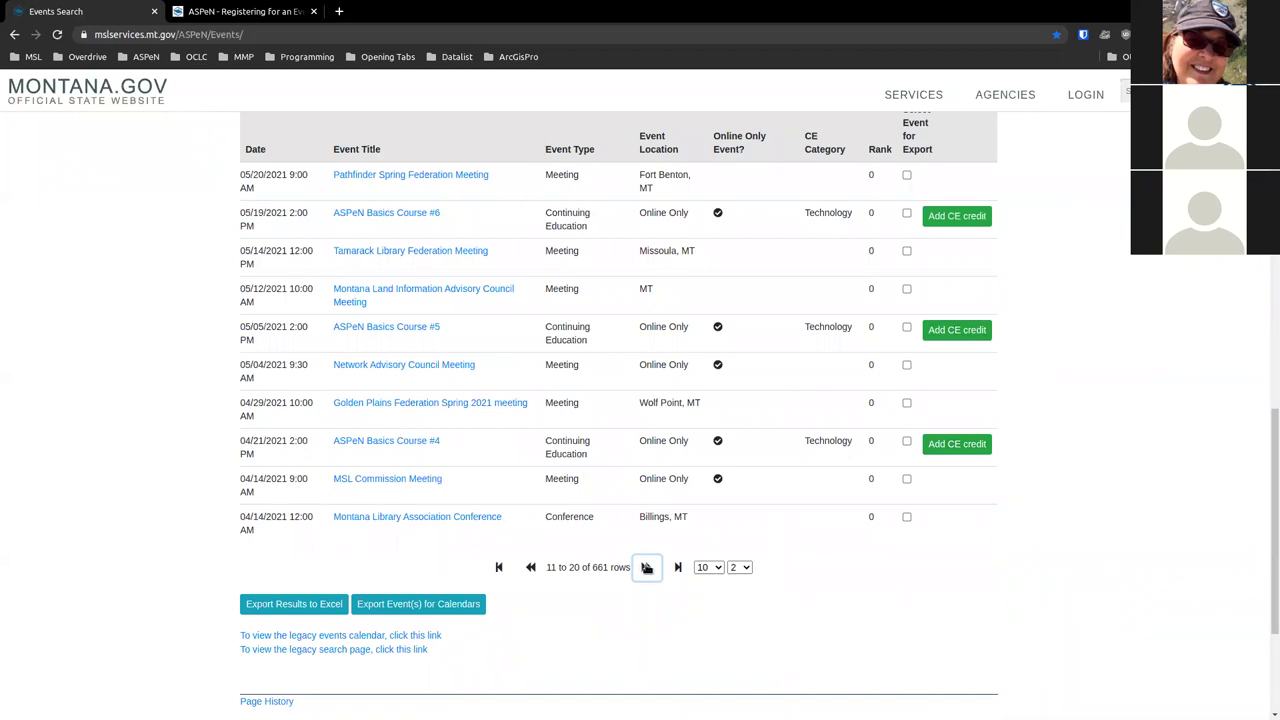
pyautogui.click(647, 567)
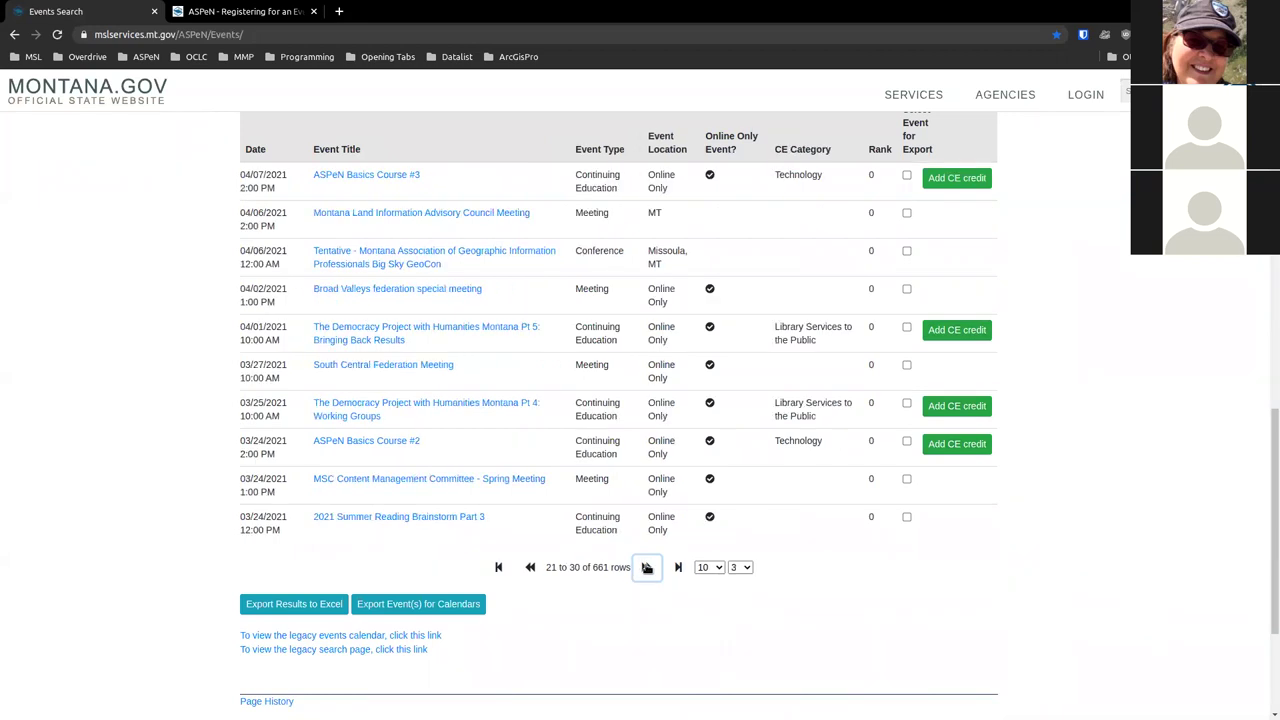
pyautogui.click(647, 567)
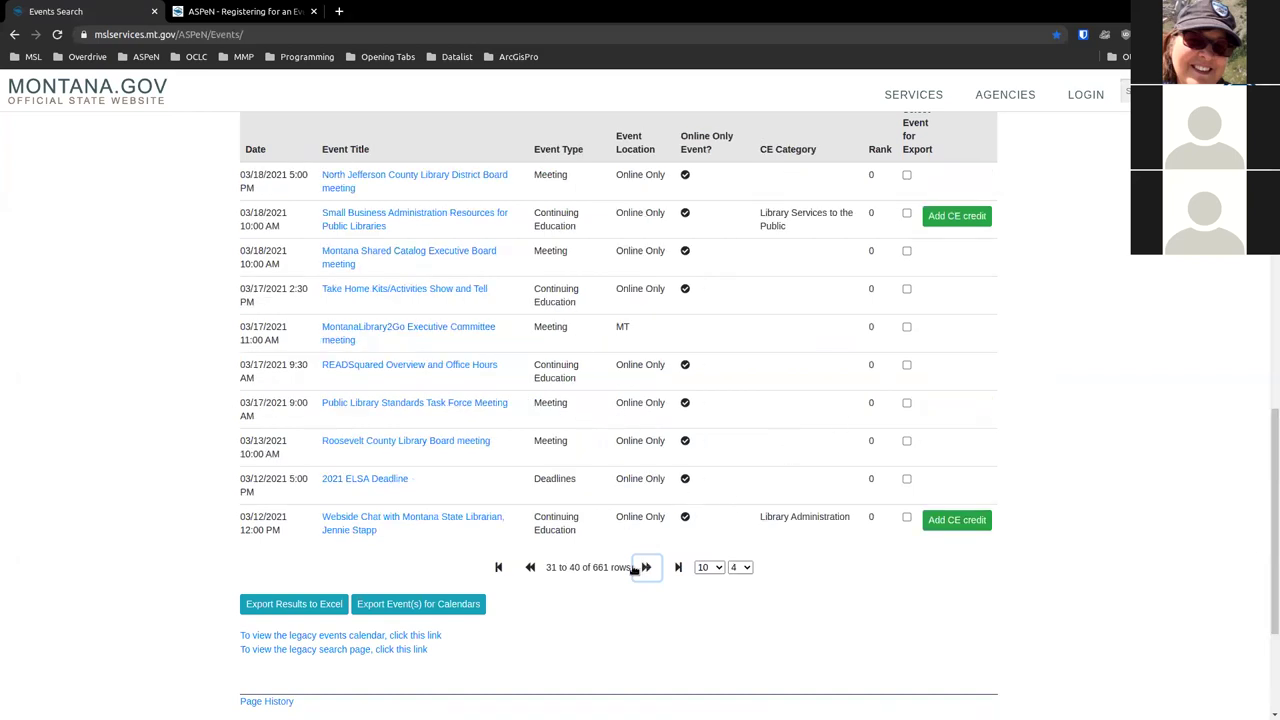
pyautogui.click(646, 567)
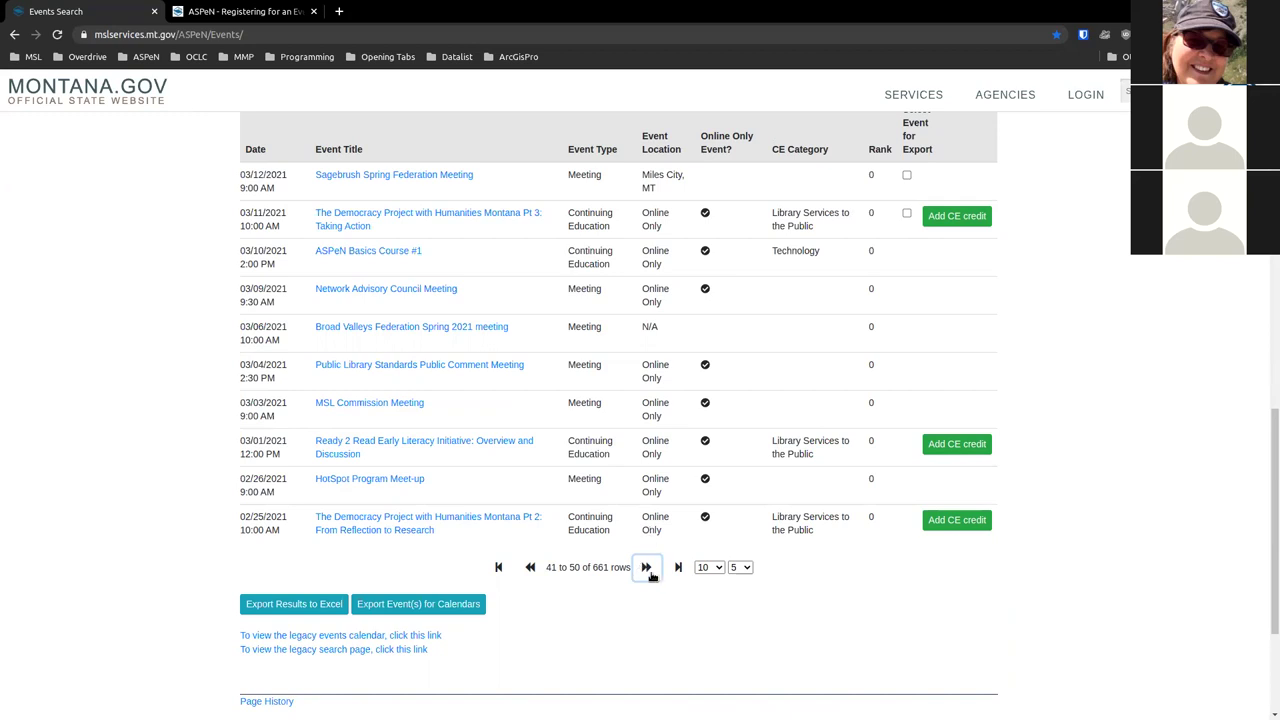
pyautogui.click(650, 572)
pyautogui.click(650, 572)
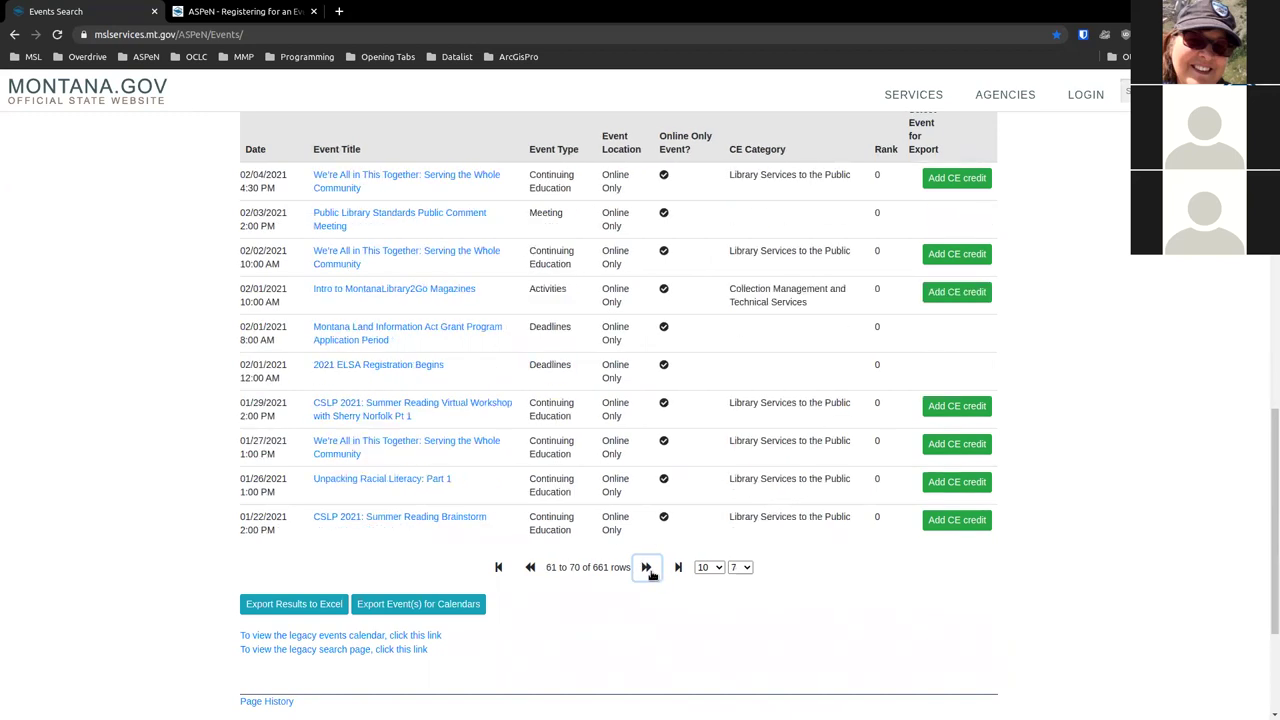
pyautogui.click(650, 572)
pyautogui.click(650, 572)
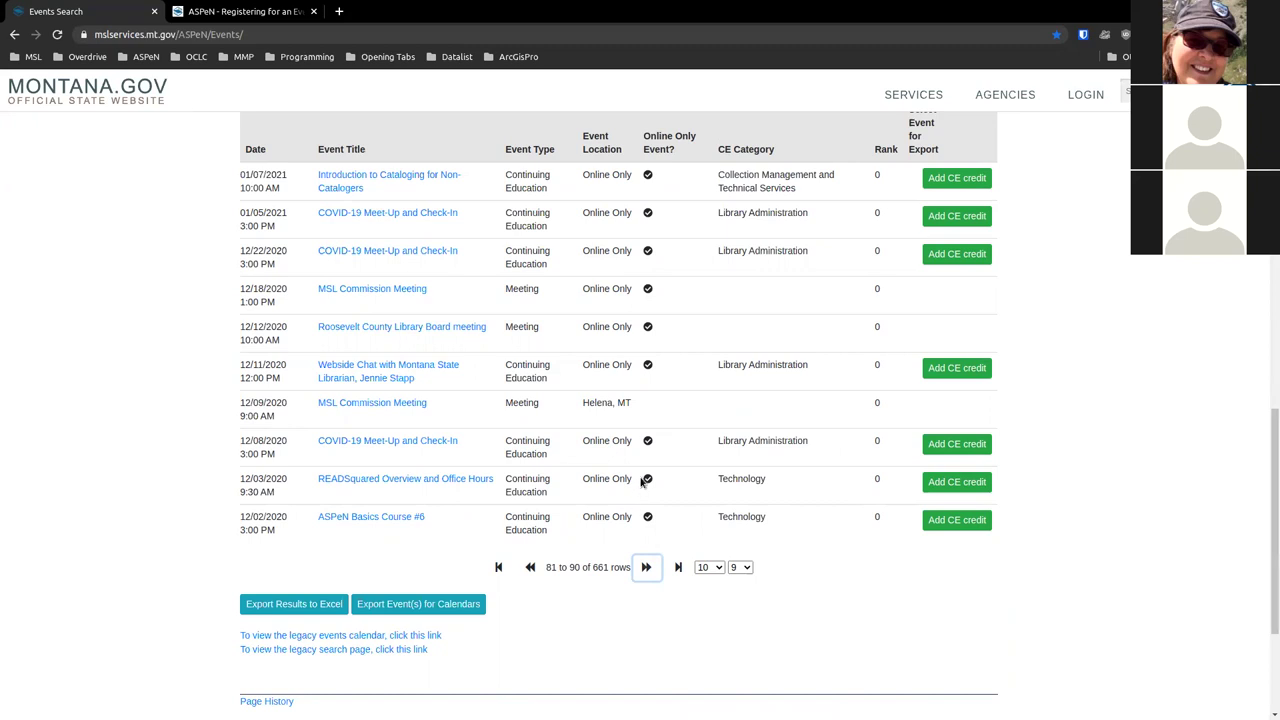
# Page back through the event list to page 5, which covers the early March 2021 events
pyautogui.click(530, 567)
pyautogui.click(530, 567)
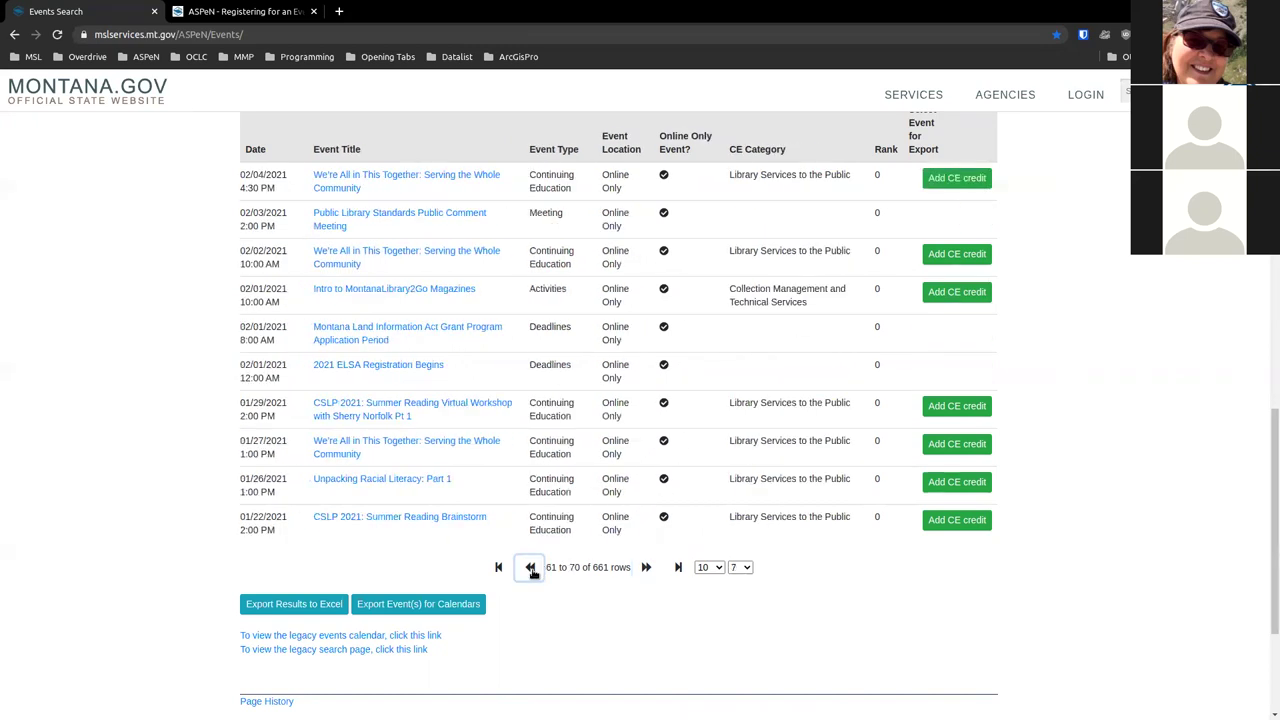
pyautogui.click(530, 567)
pyautogui.click(530, 567)
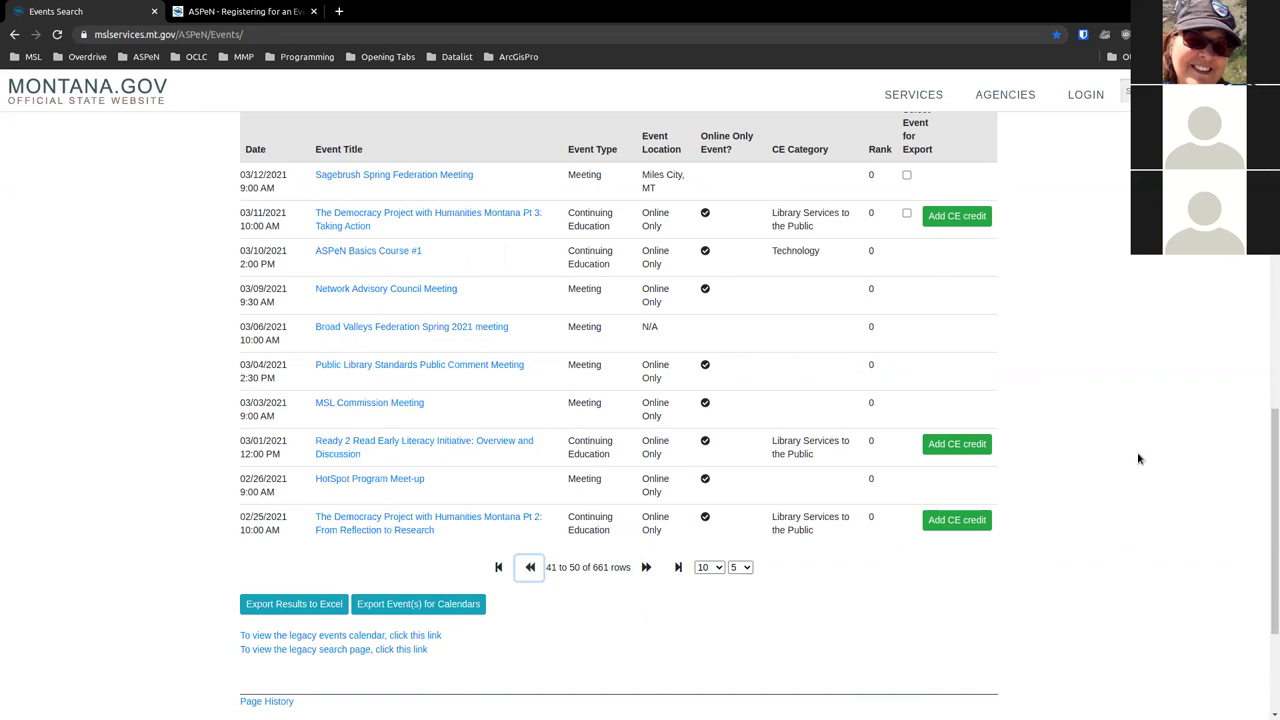
# Review the March 2021 events calendar, its event type legend and the page's search and filtering area
pyautogui.scroll(1, 1140, 450)
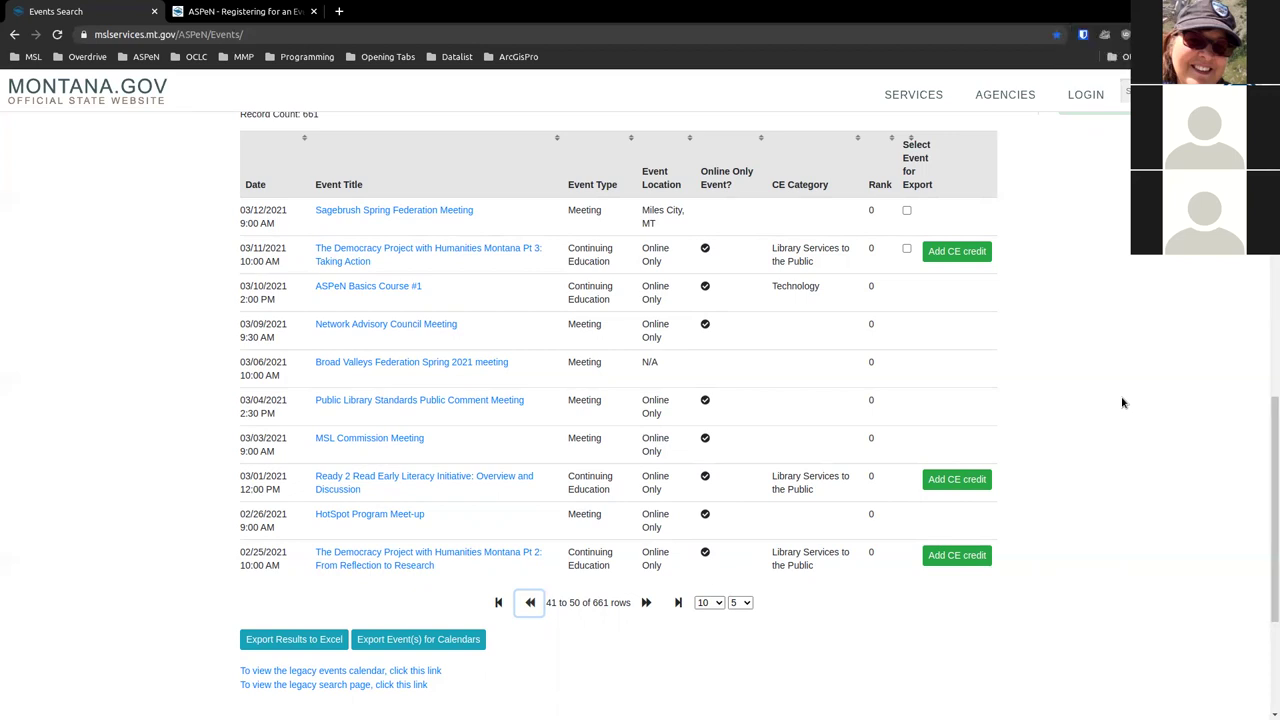
pyautogui.scroll(2, 1122, 402)
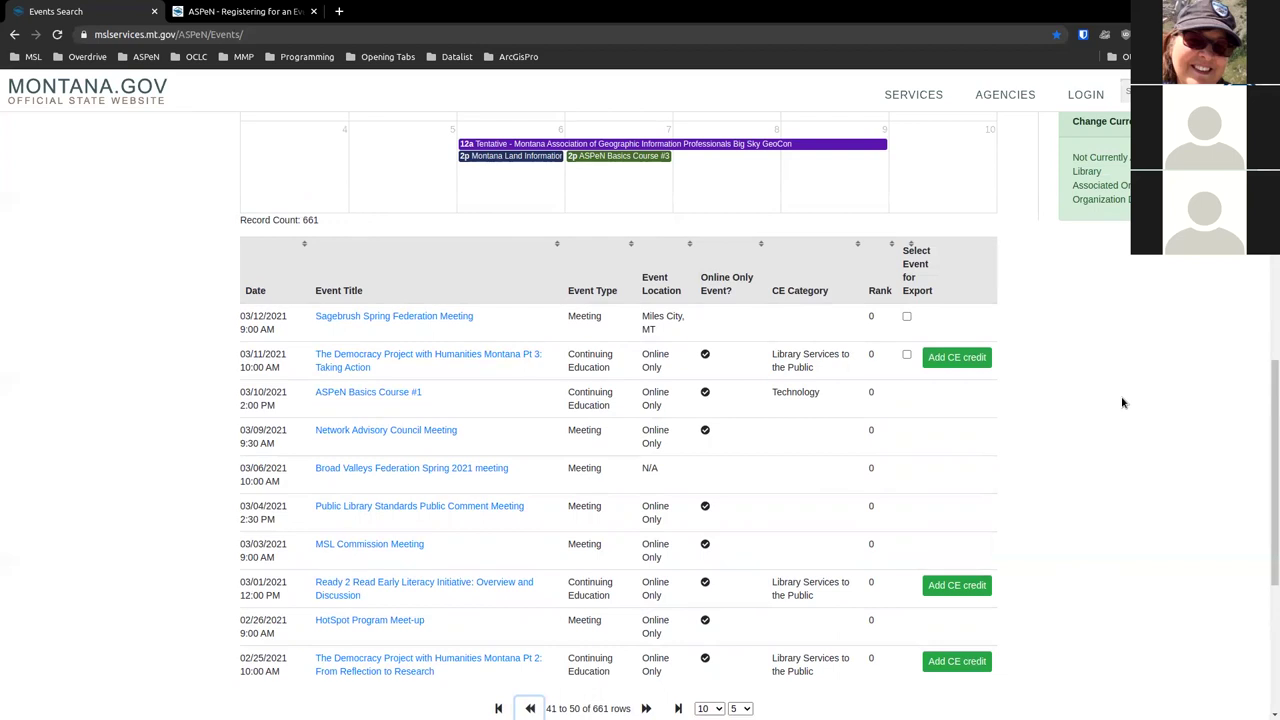
pyautogui.scroll(5, 1122, 402)
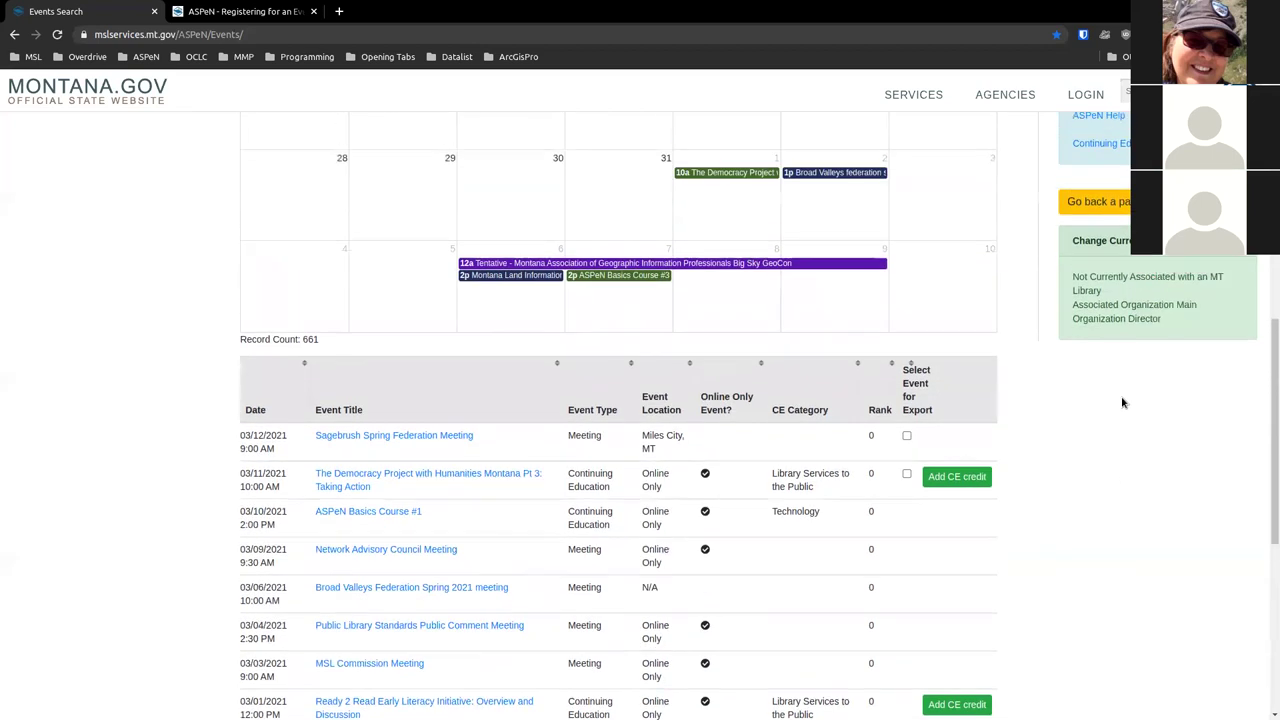
pyautogui.scroll(4, 1122, 400)
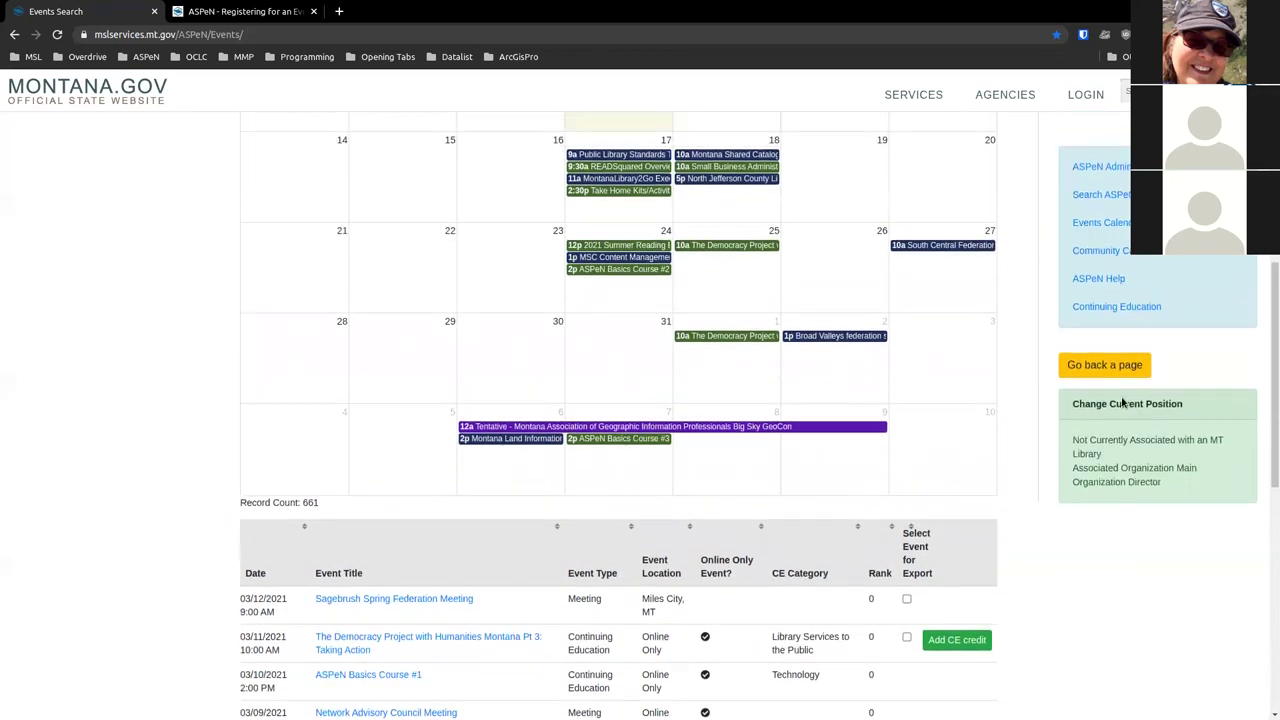
pyautogui.scroll(1, 1122, 402)
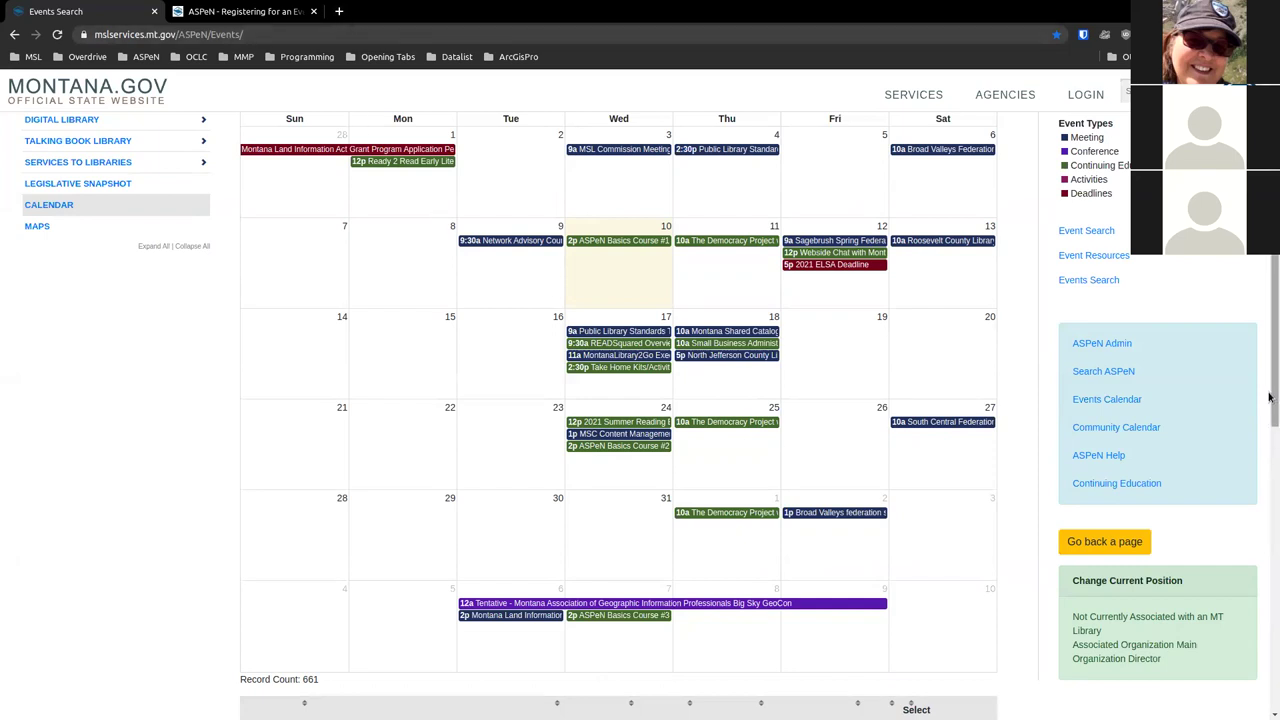
pyautogui.moveTo(1269, 398); pyautogui.dragTo(1269, 388)
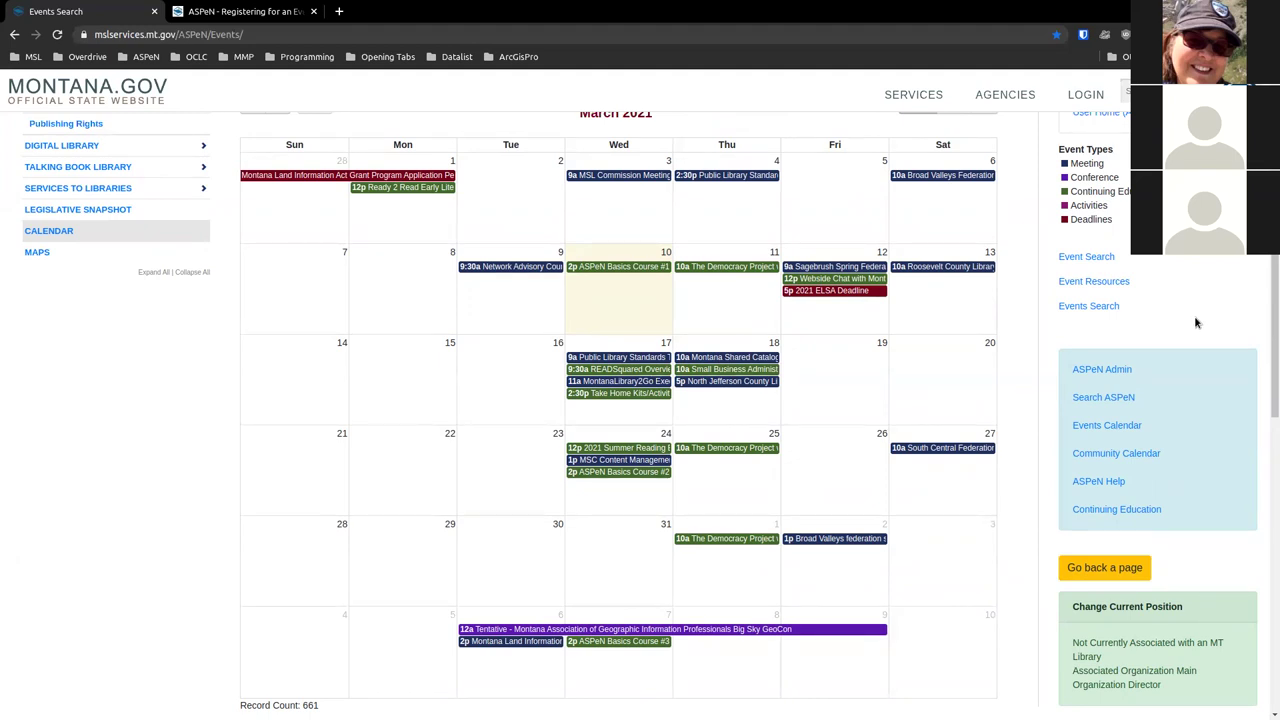
pyautogui.moveTo(1271, 314); pyautogui.dragTo(1268, 341)
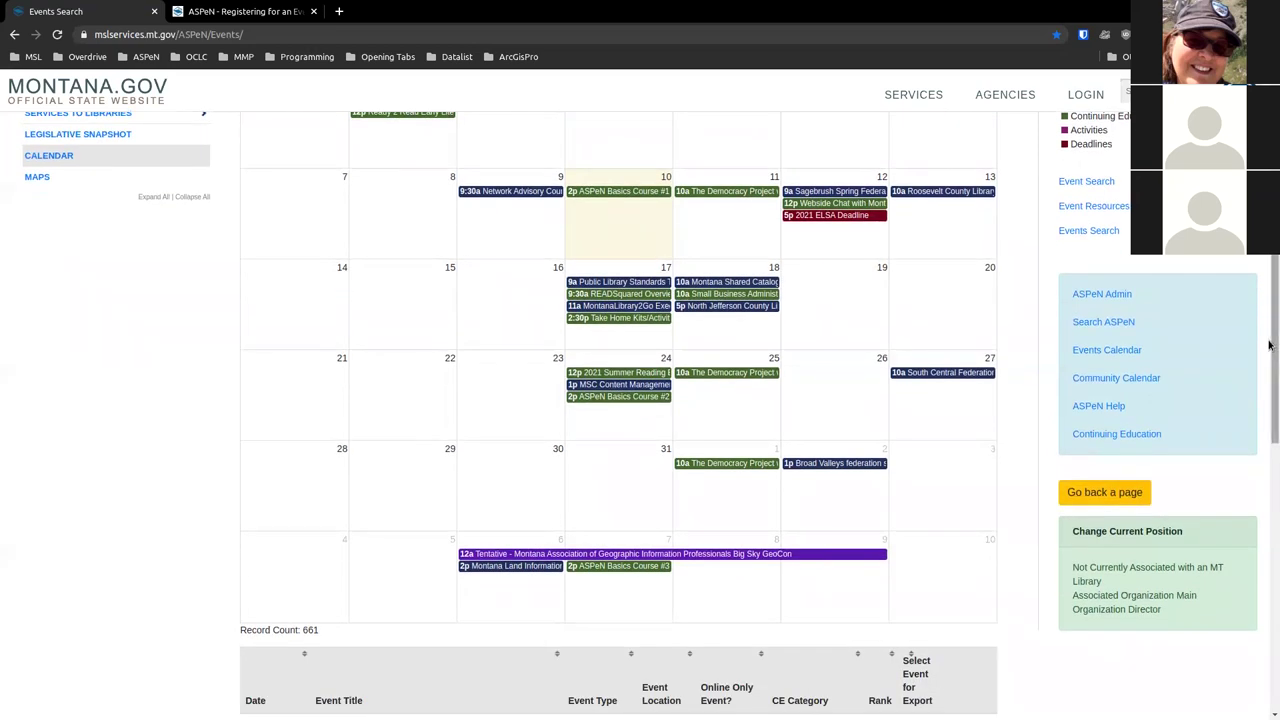
pyautogui.moveTo(1268, 345); pyautogui.dragTo(1268, 323)
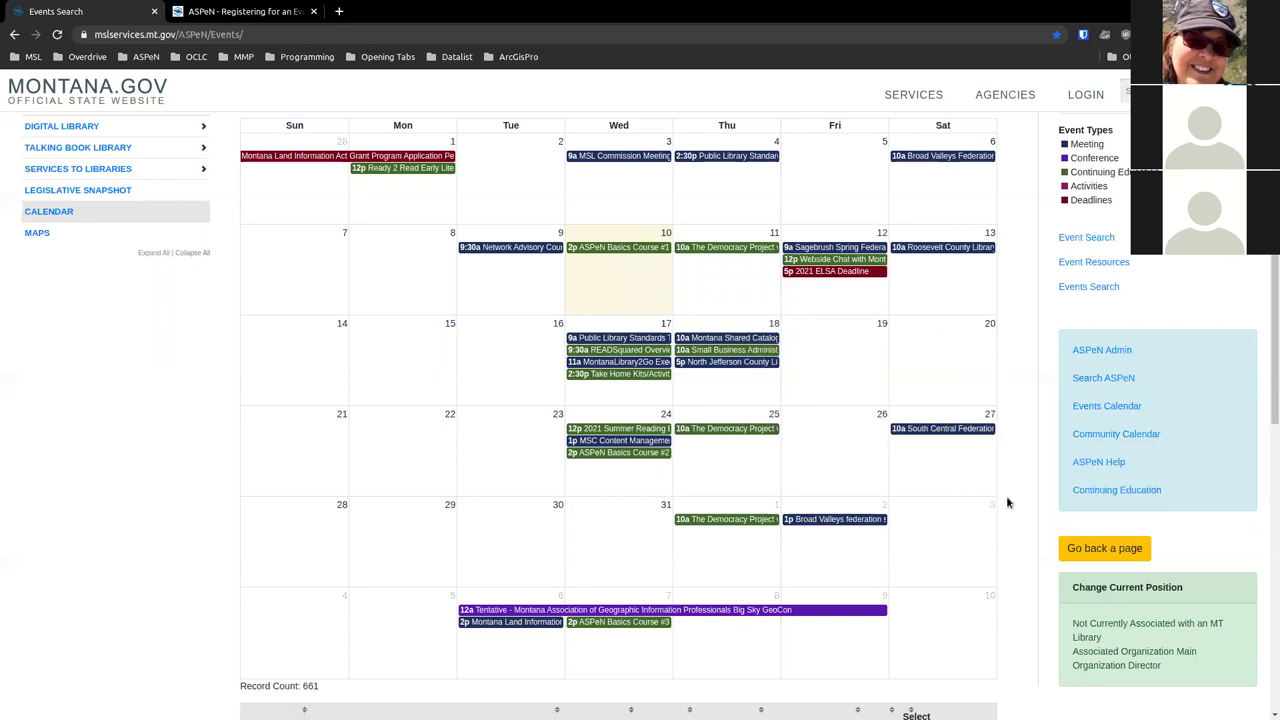
pyautogui.scroll(-3, 1008, 503)
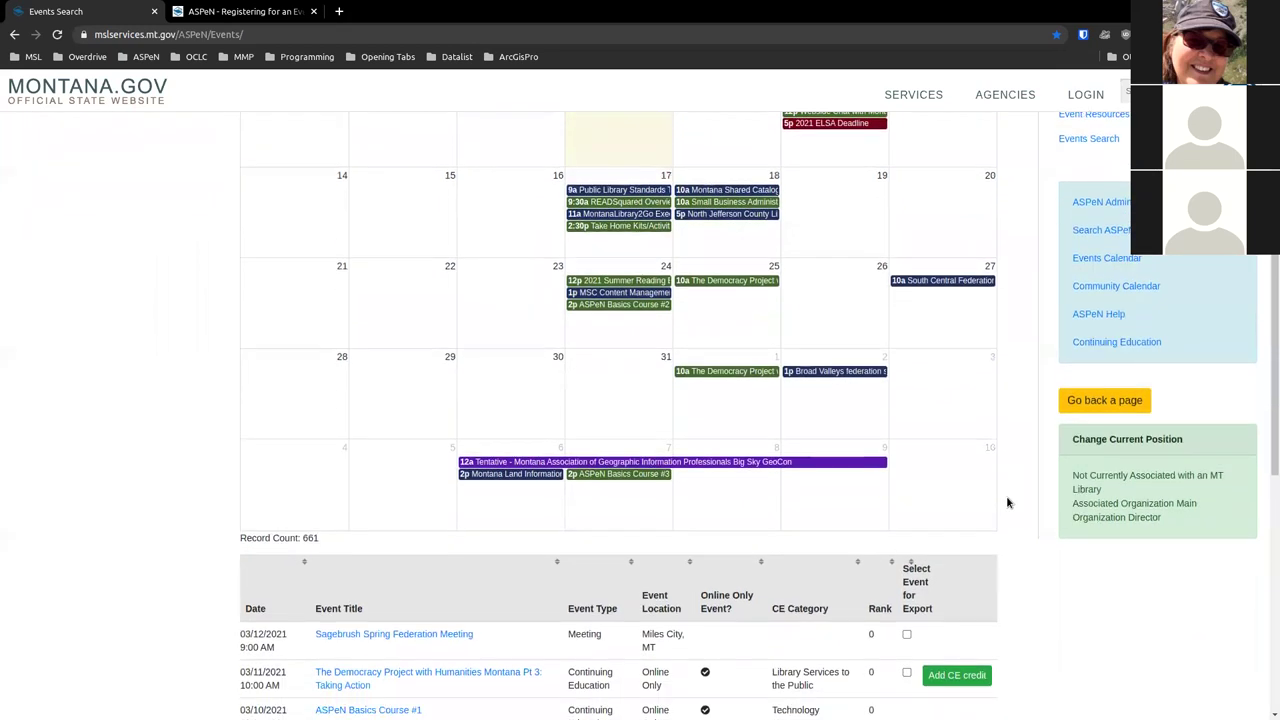
pyautogui.scroll(4, 1008, 503)
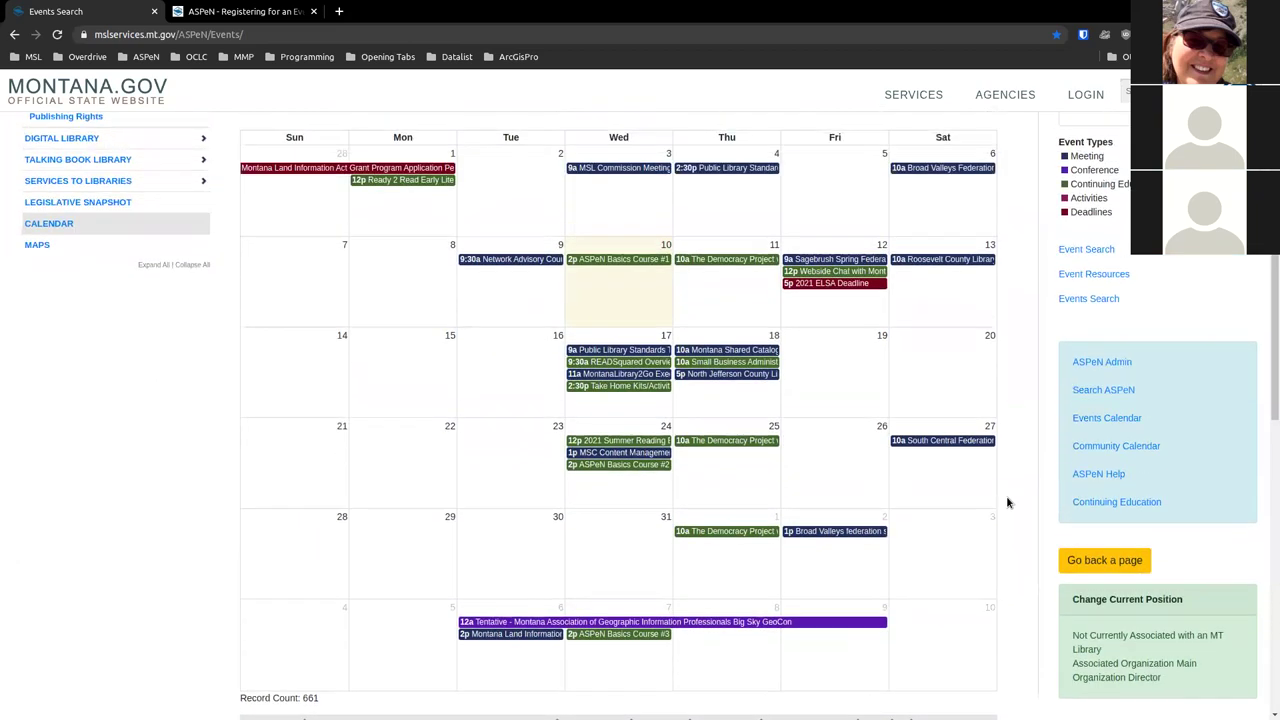
pyautogui.scroll(2, 1008, 503)
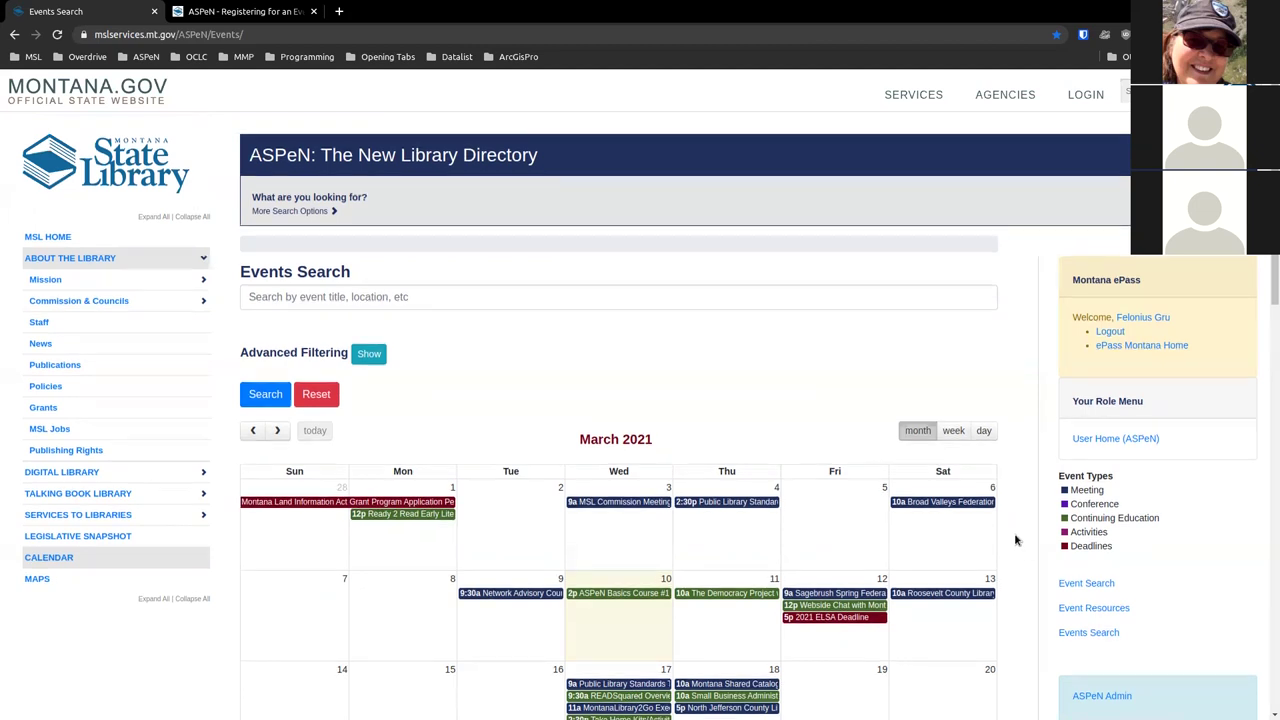
pyautogui.scroll(-2, 1015, 540)
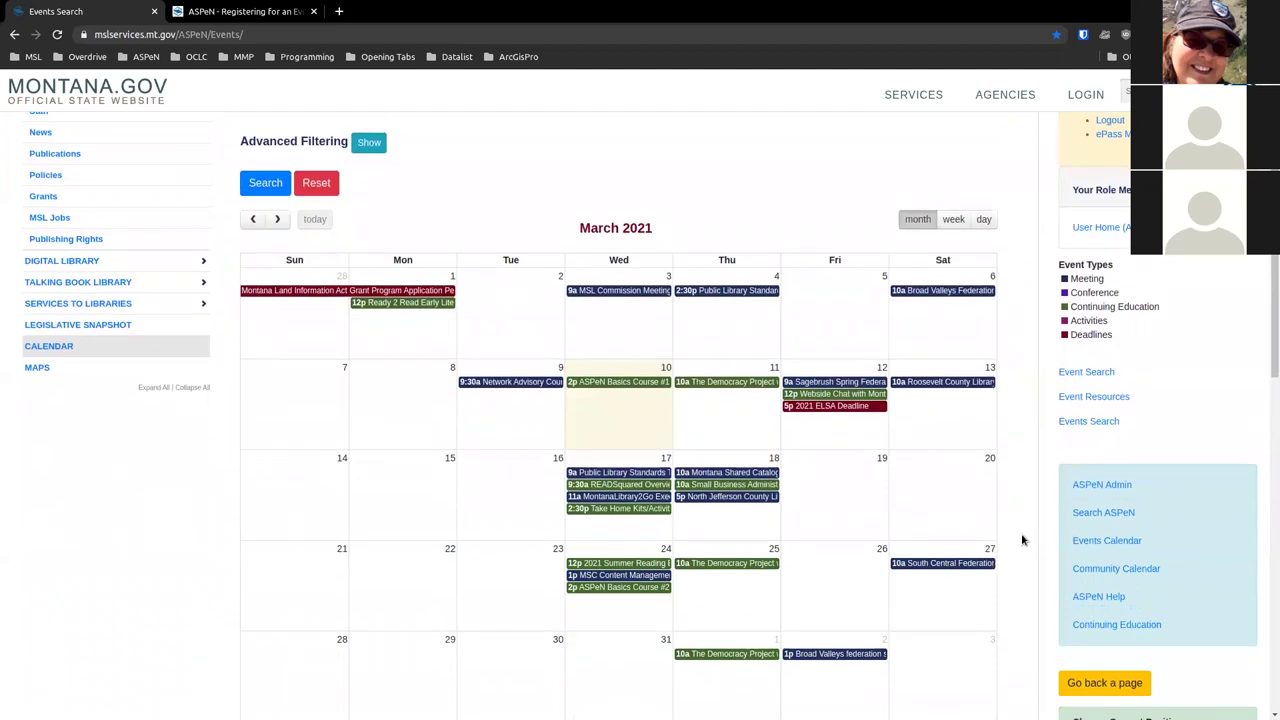
# Go back to the Search ASPeN page, open the Organizations search and search for "Pathfinder"
pyautogui.click(1096, 516)
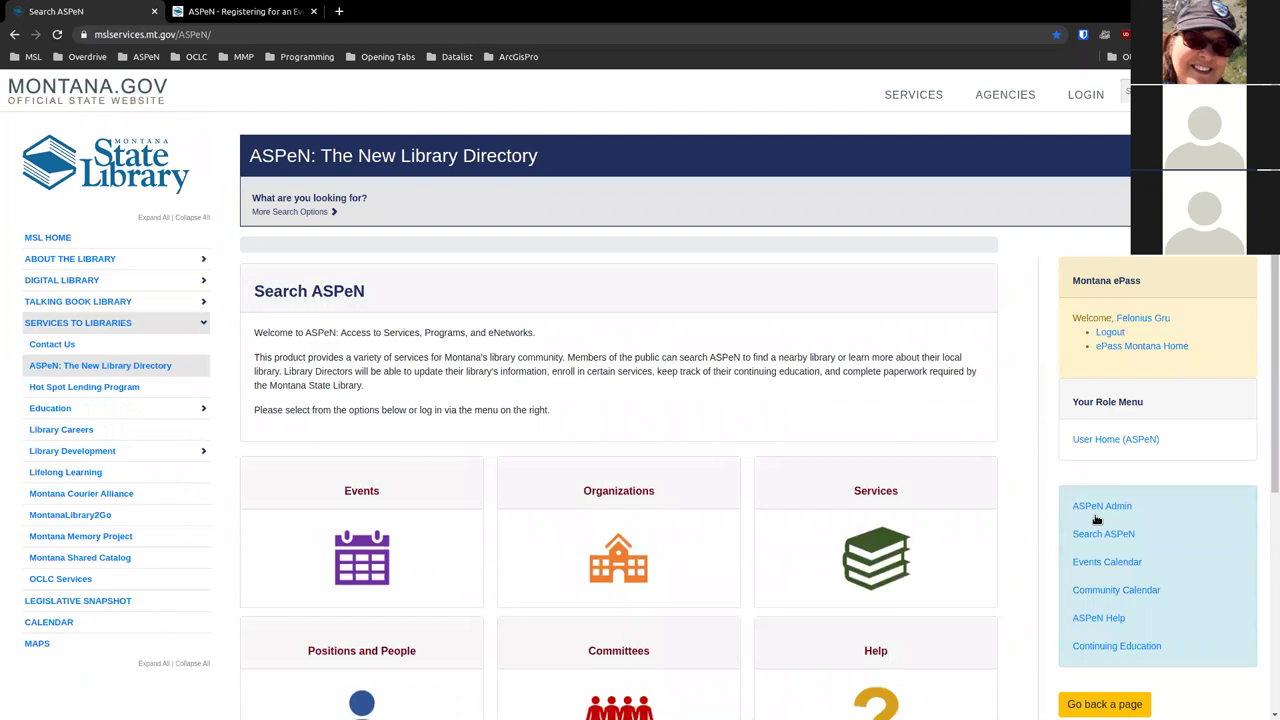
pyautogui.scroll(-1, 937, 362)
pyautogui.scroll(-1, 937, 365)
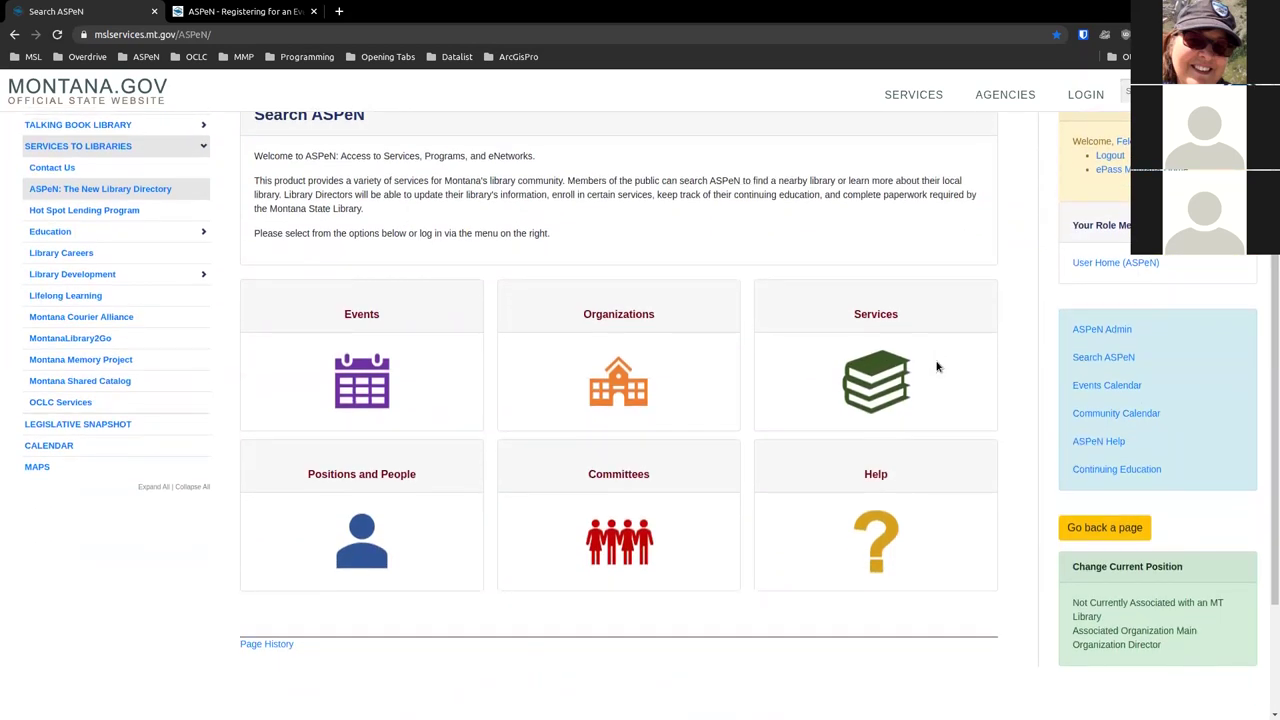
pyautogui.click(603, 390)
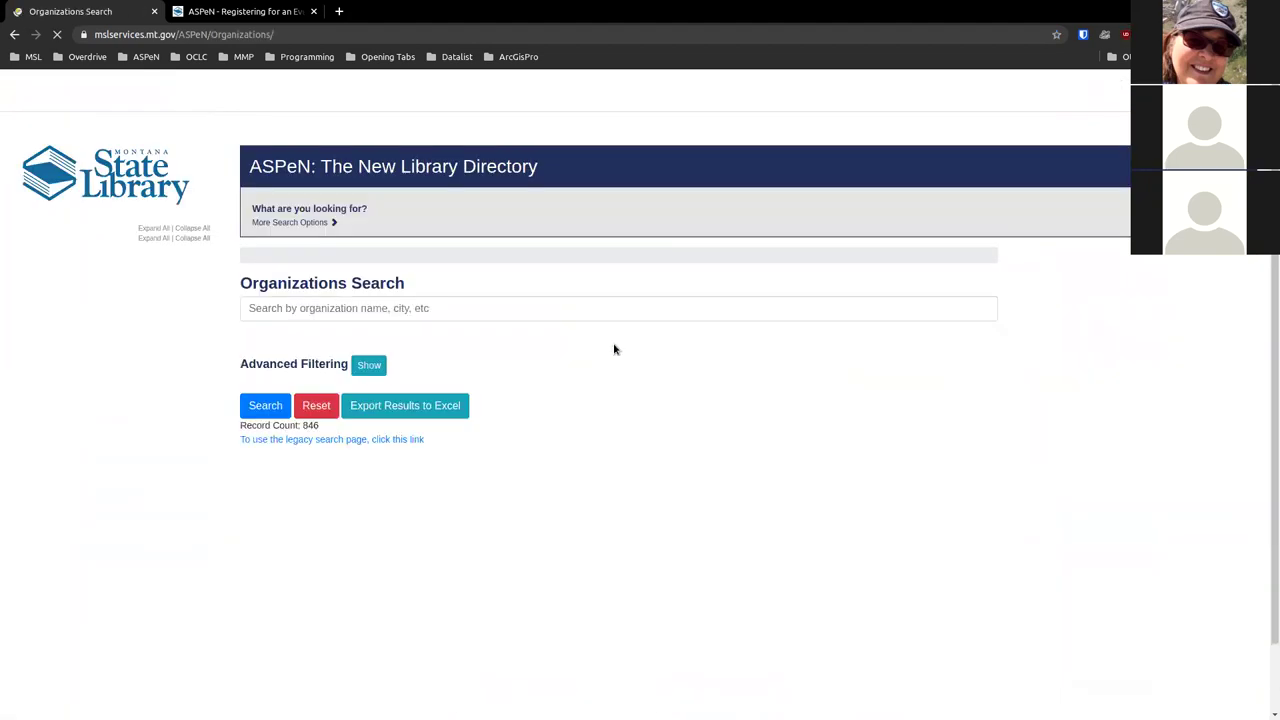
pyautogui.click(392, 292)
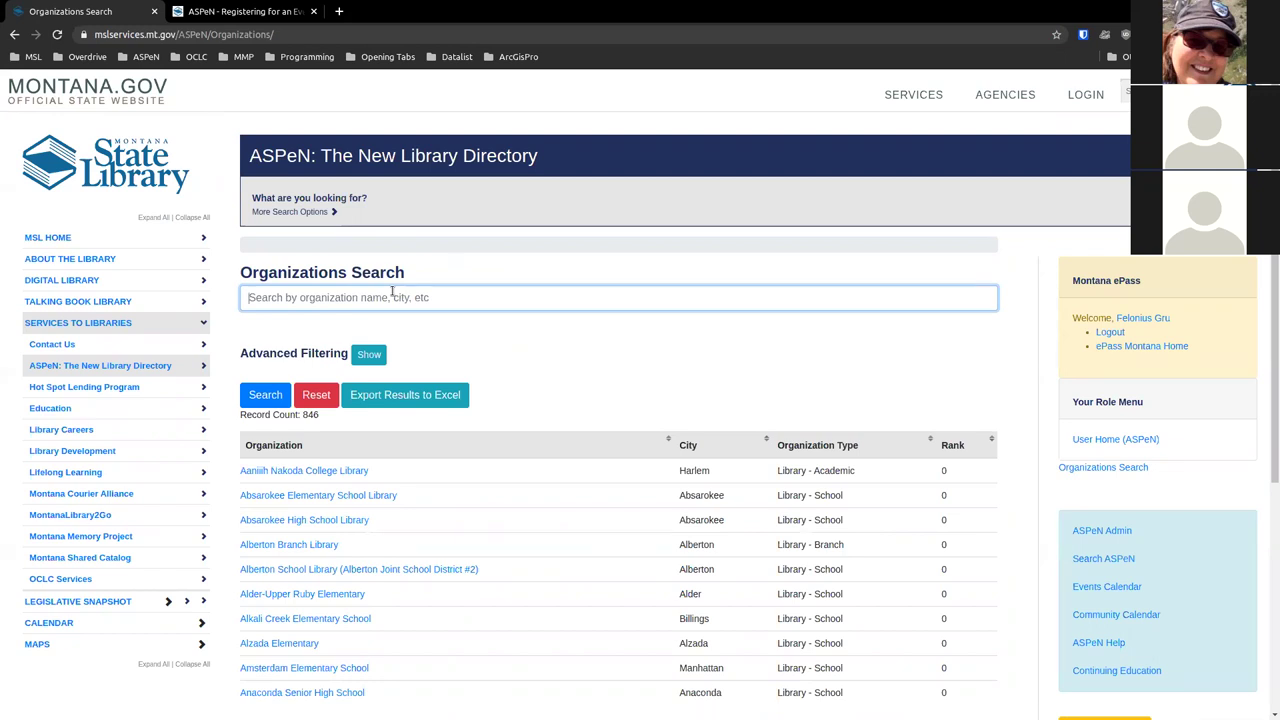
pyautogui.write('Pathfinder')
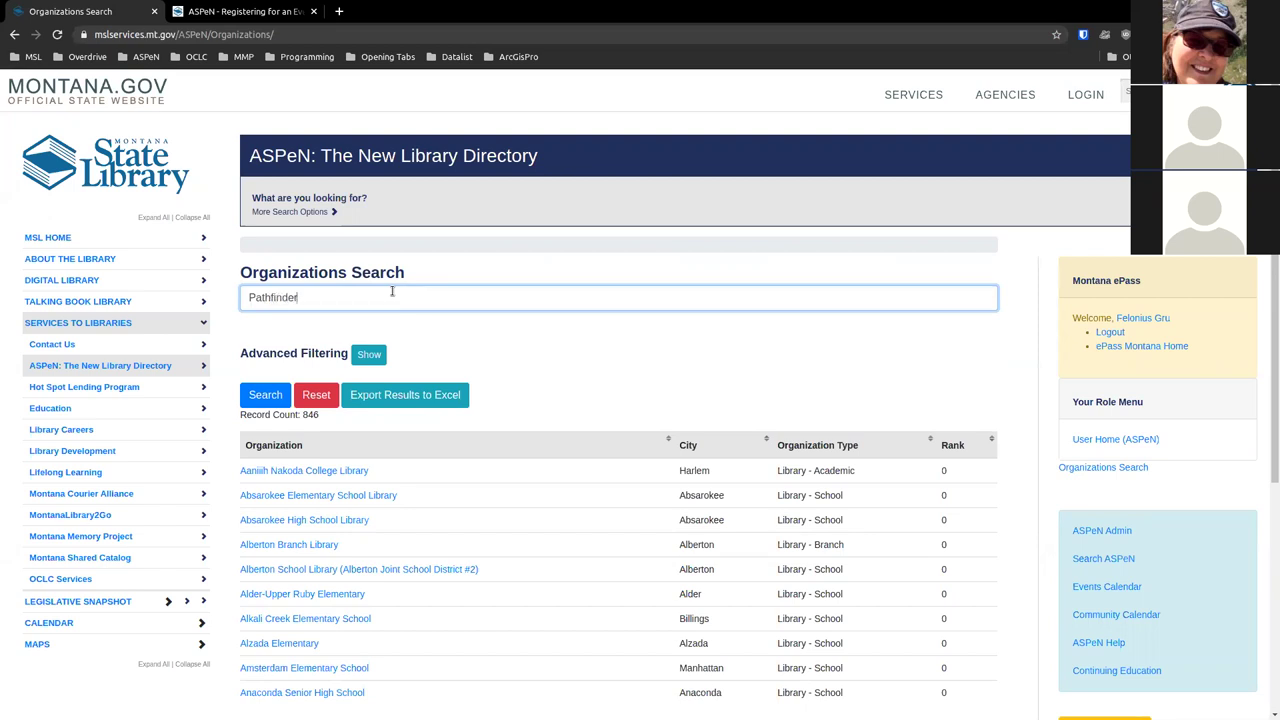
pyautogui.press('Return')
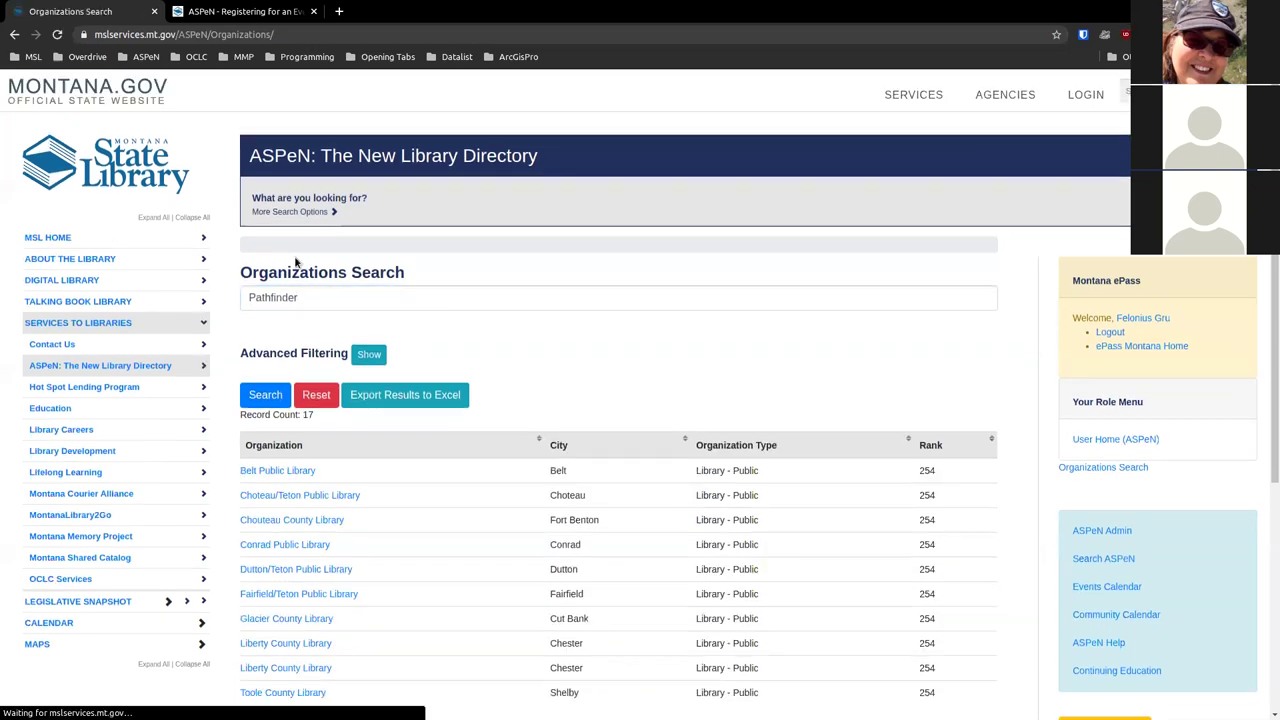
# Export the Pathfinder organization results to Excel and open the downloaded OrganizationSearchResults_20210310.xlsx in LibreOffice Calc
pyautogui.scroll(-2, 677, 374)
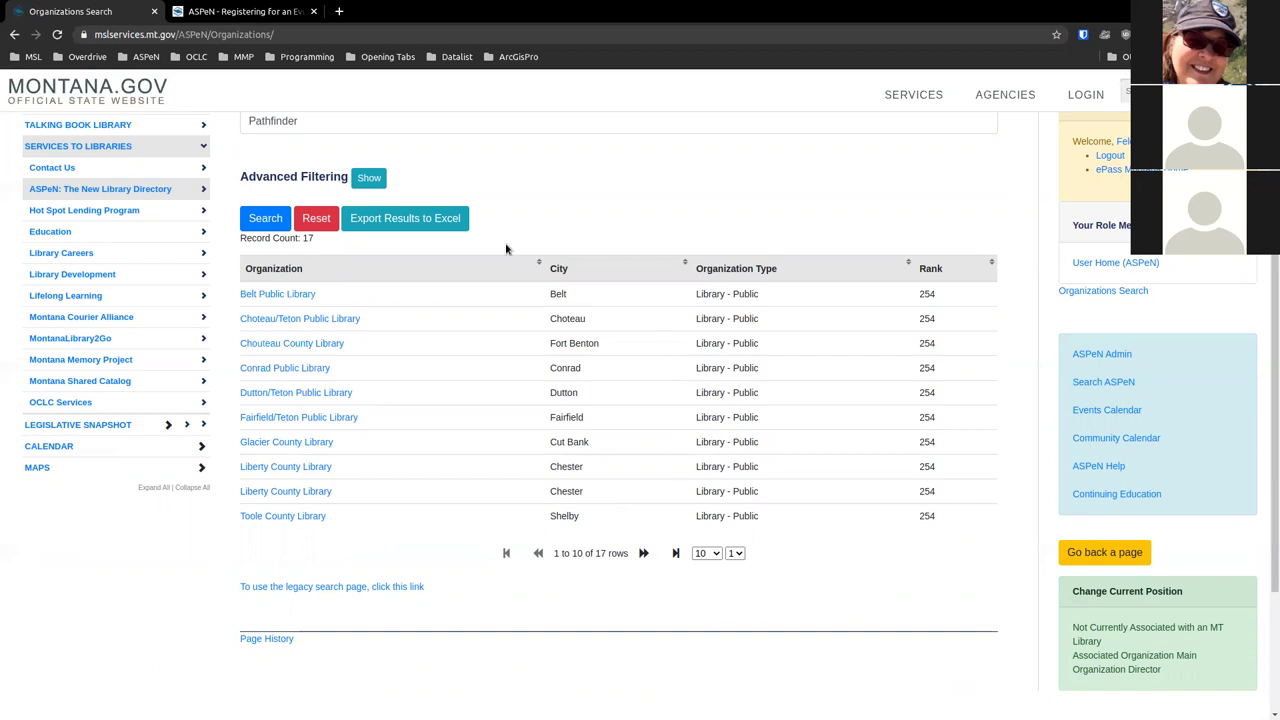
pyautogui.click(385, 226)
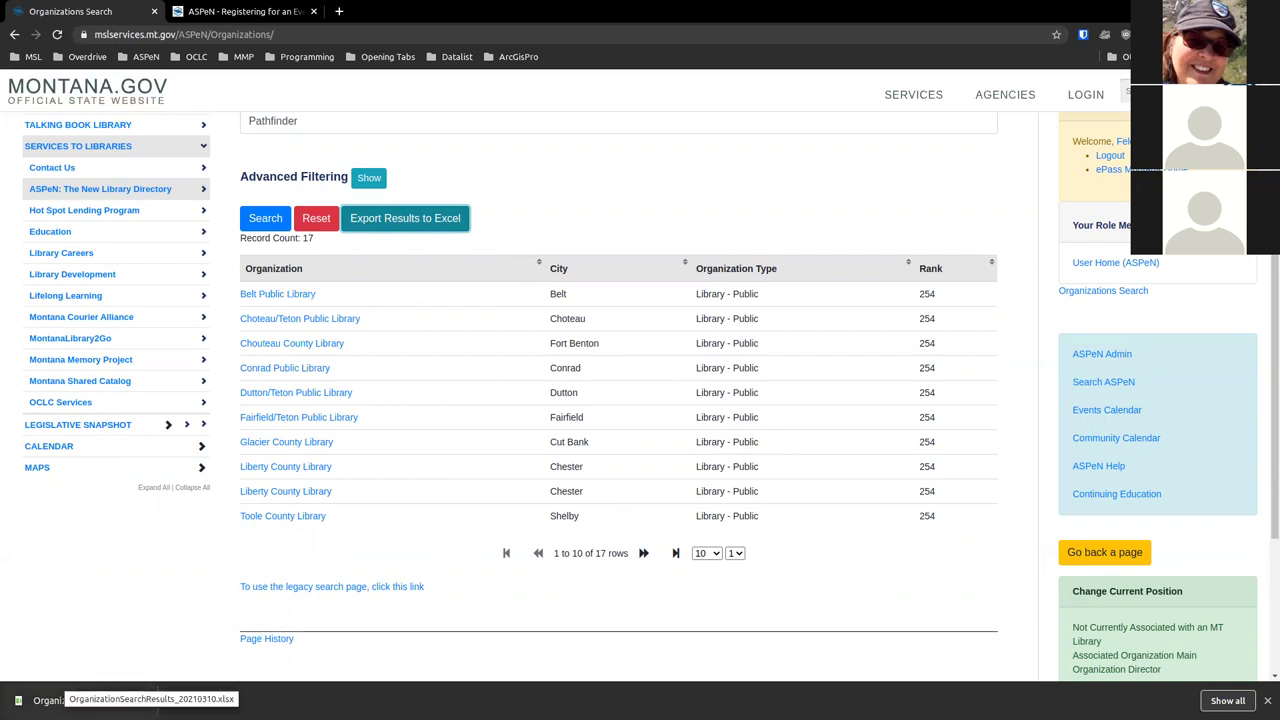
pyautogui.click(45, 700)
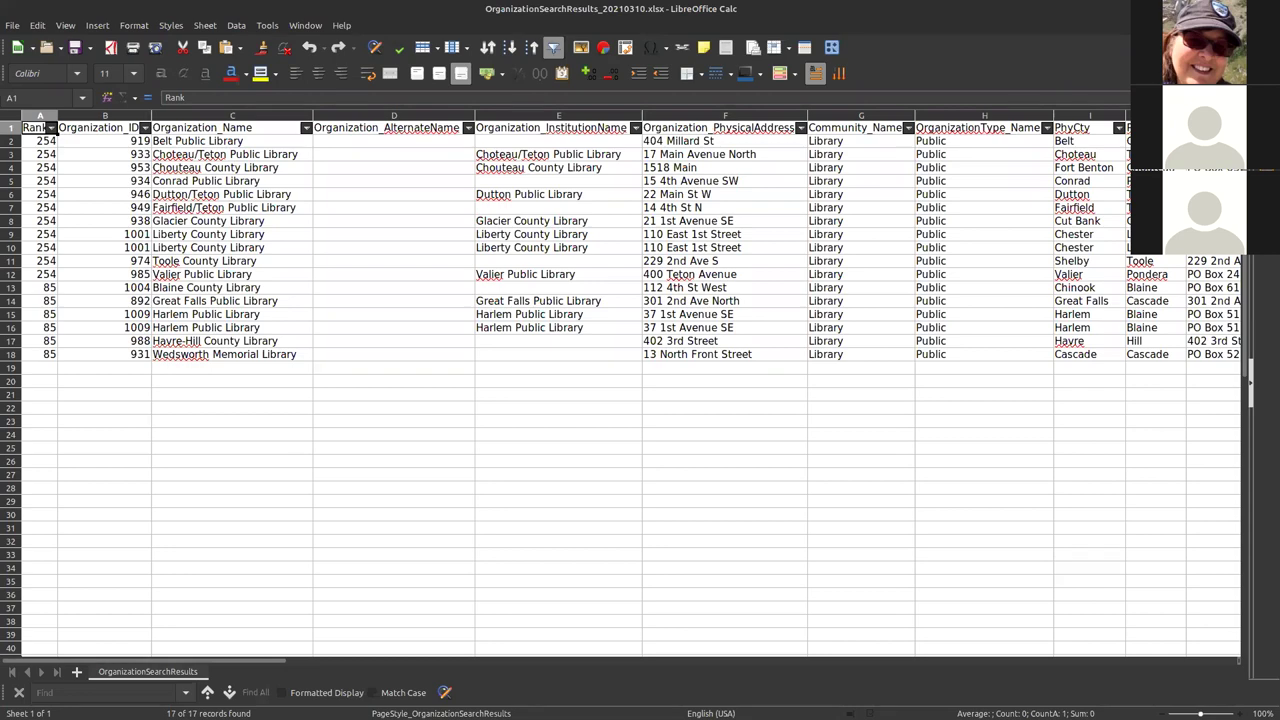
# Switch back to the browser, return to the Search ASPeN page and open ASPeN Admin
pyautogui.hotkey('alt', 'Tab')
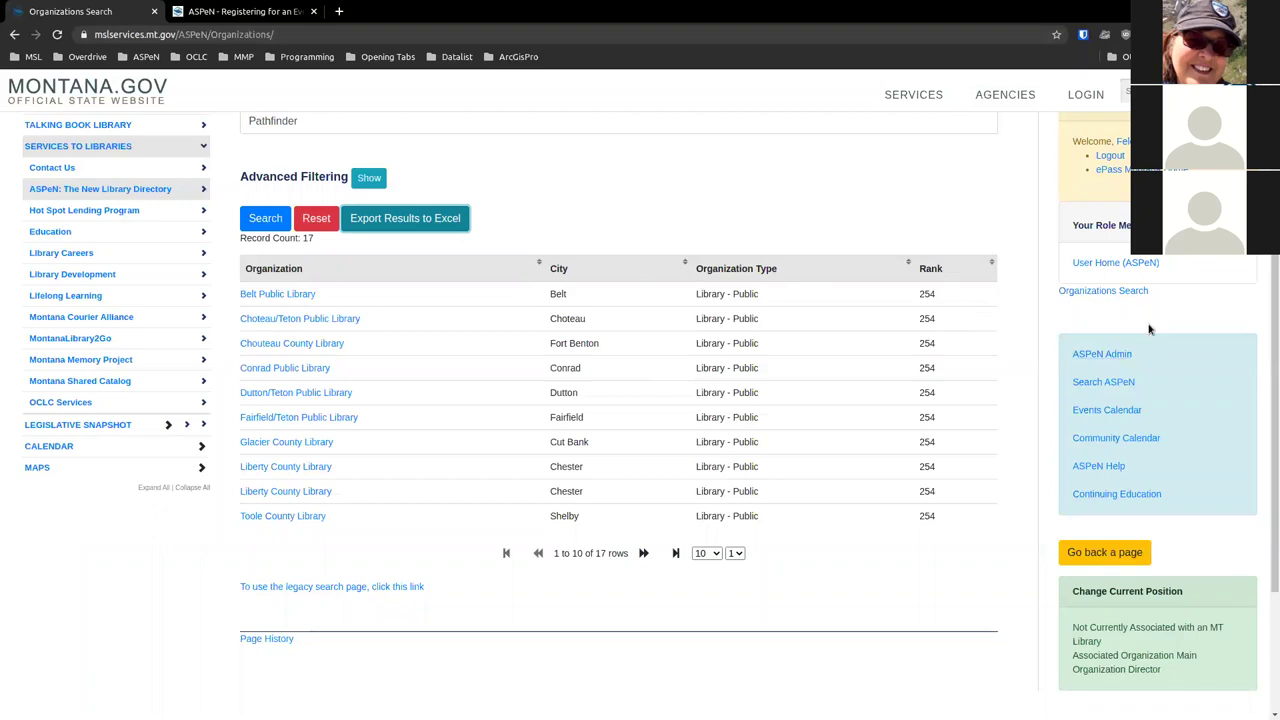
pyautogui.click(1078, 385)
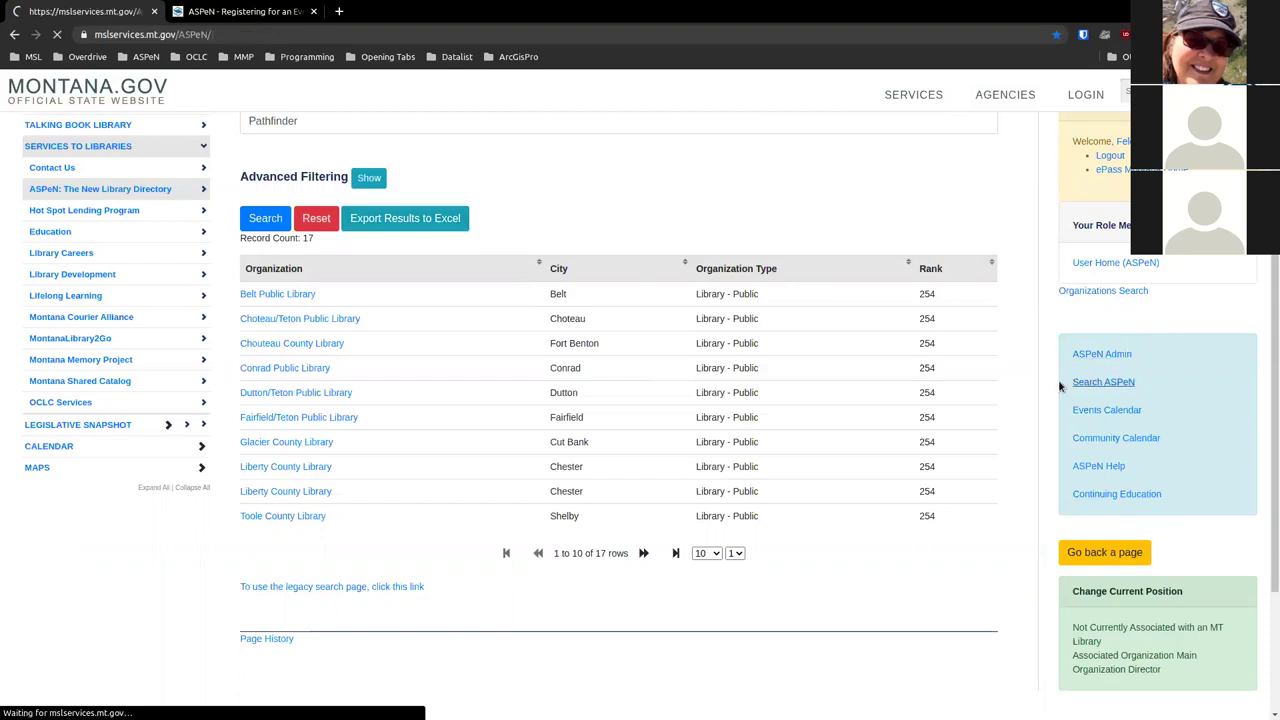
pyautogui.scroll(-1, 995, 352)
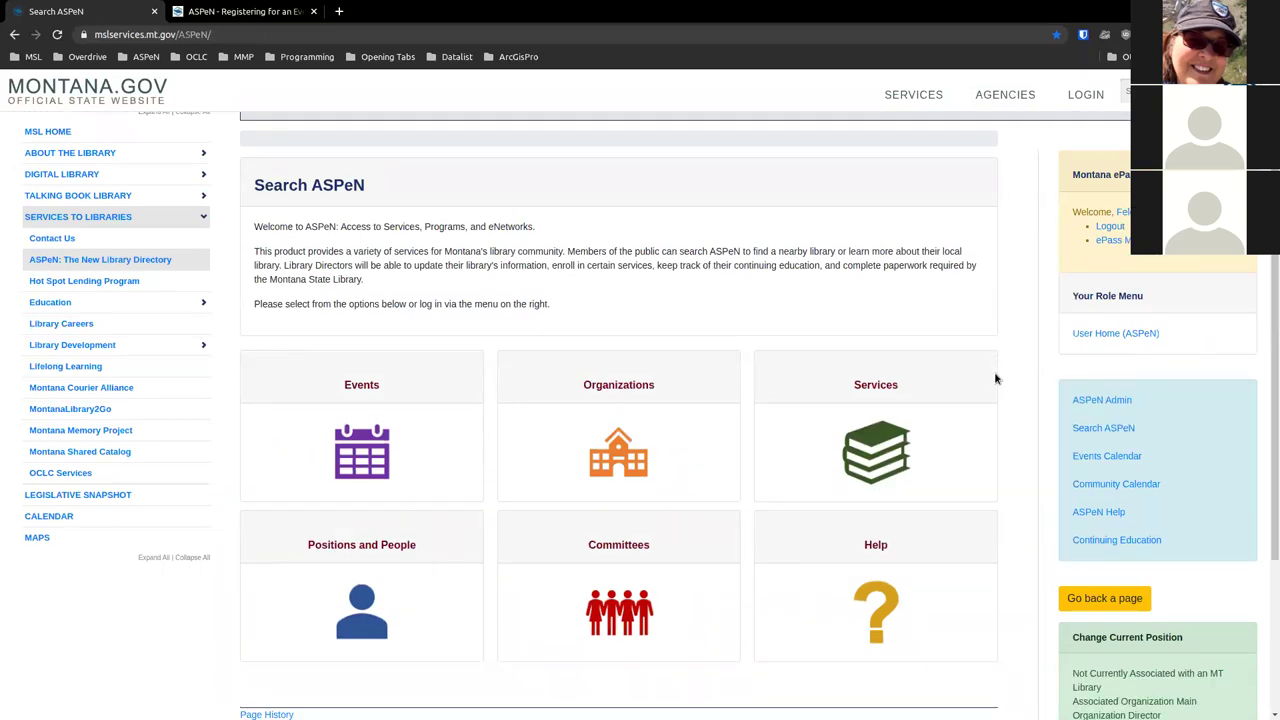
pyautogui.click(1108, 402)
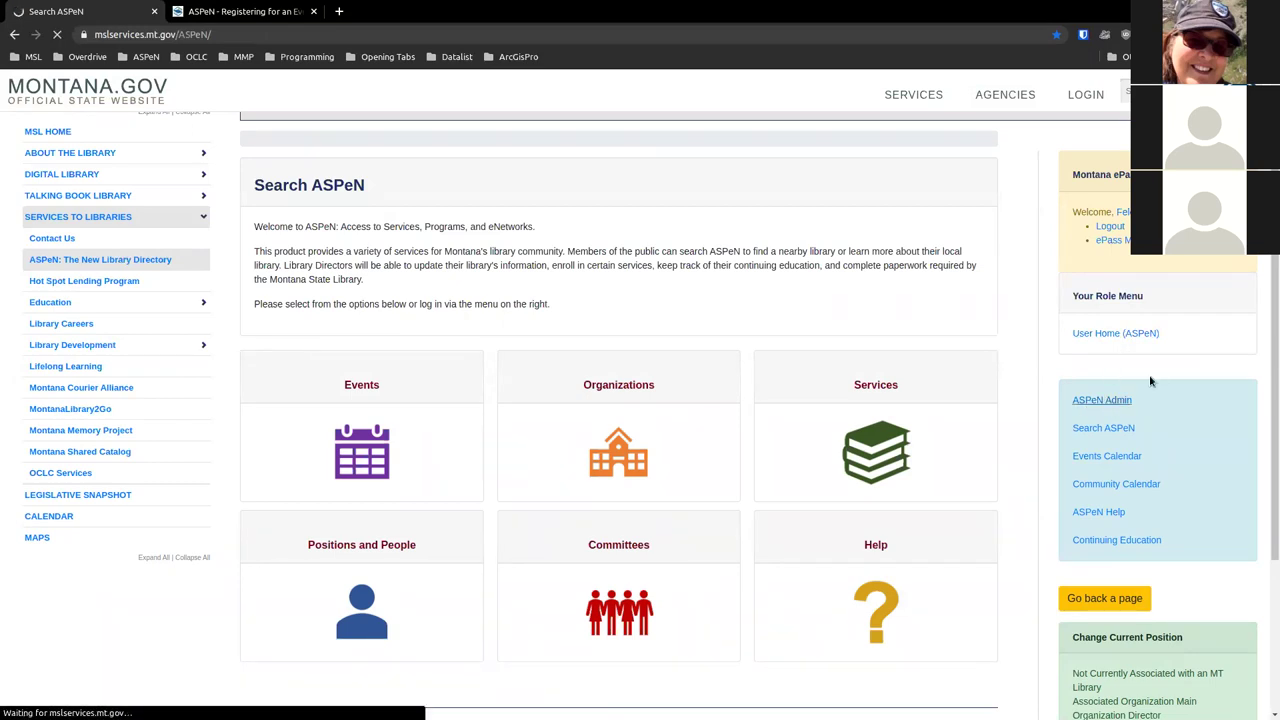